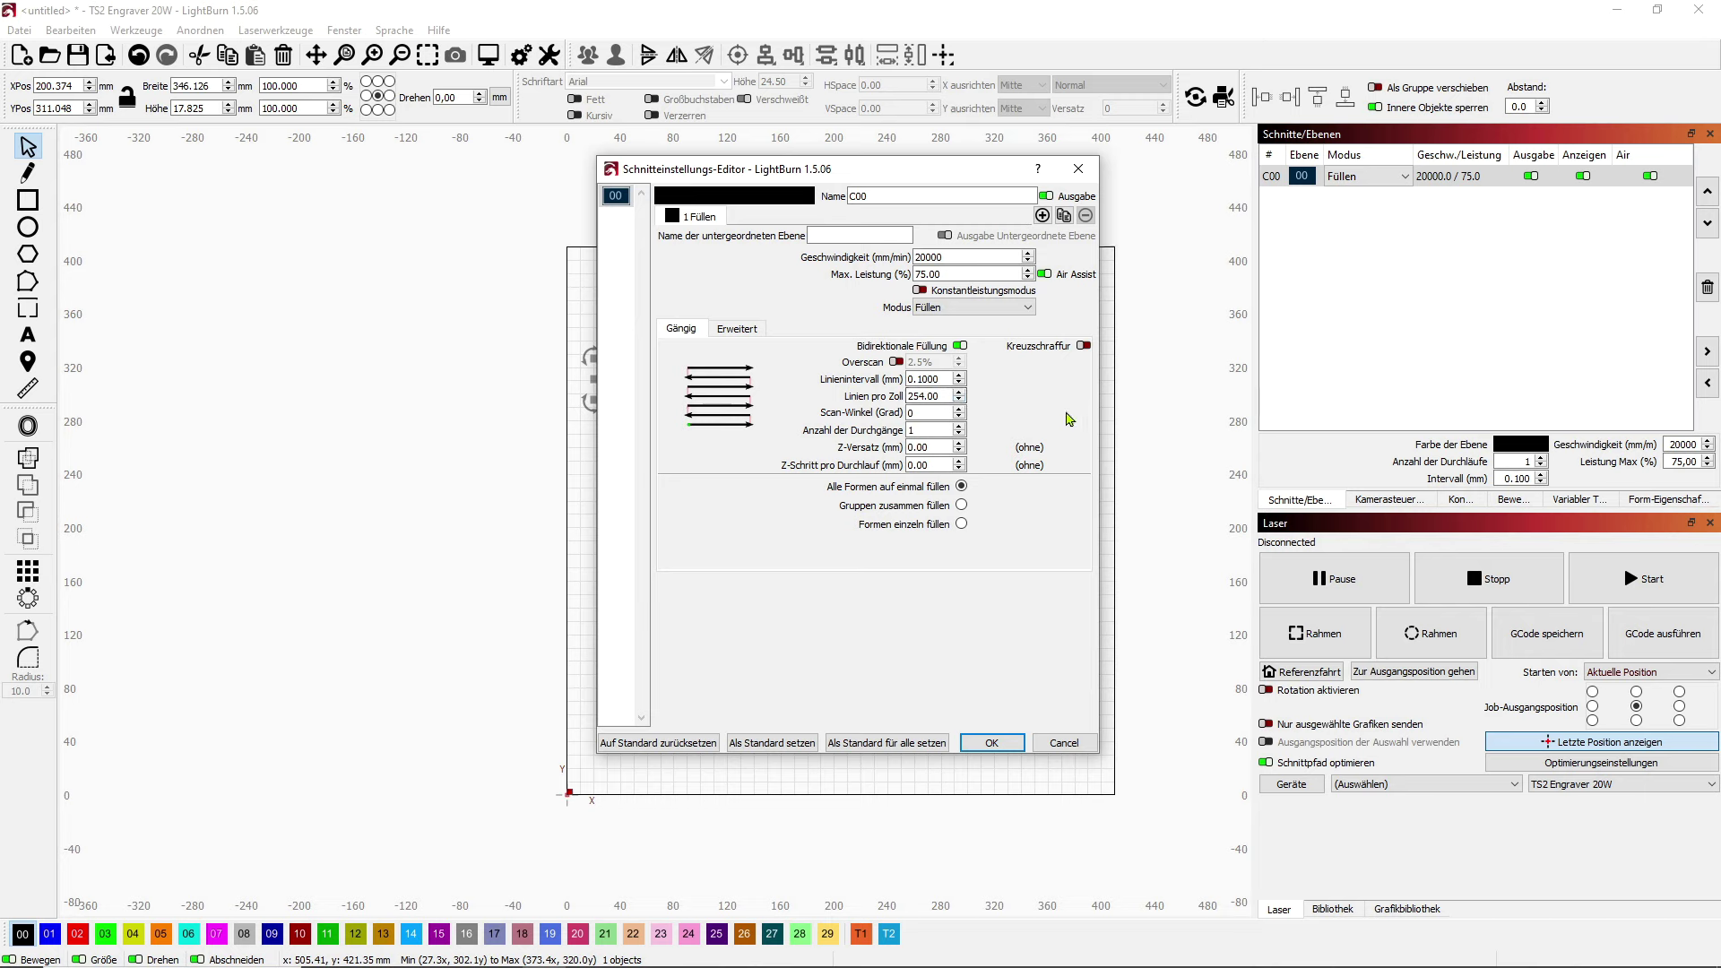
- Close the cut settings editor for layer C00 and check the list of available laser devices without changing the selection
left_click(988, 743)
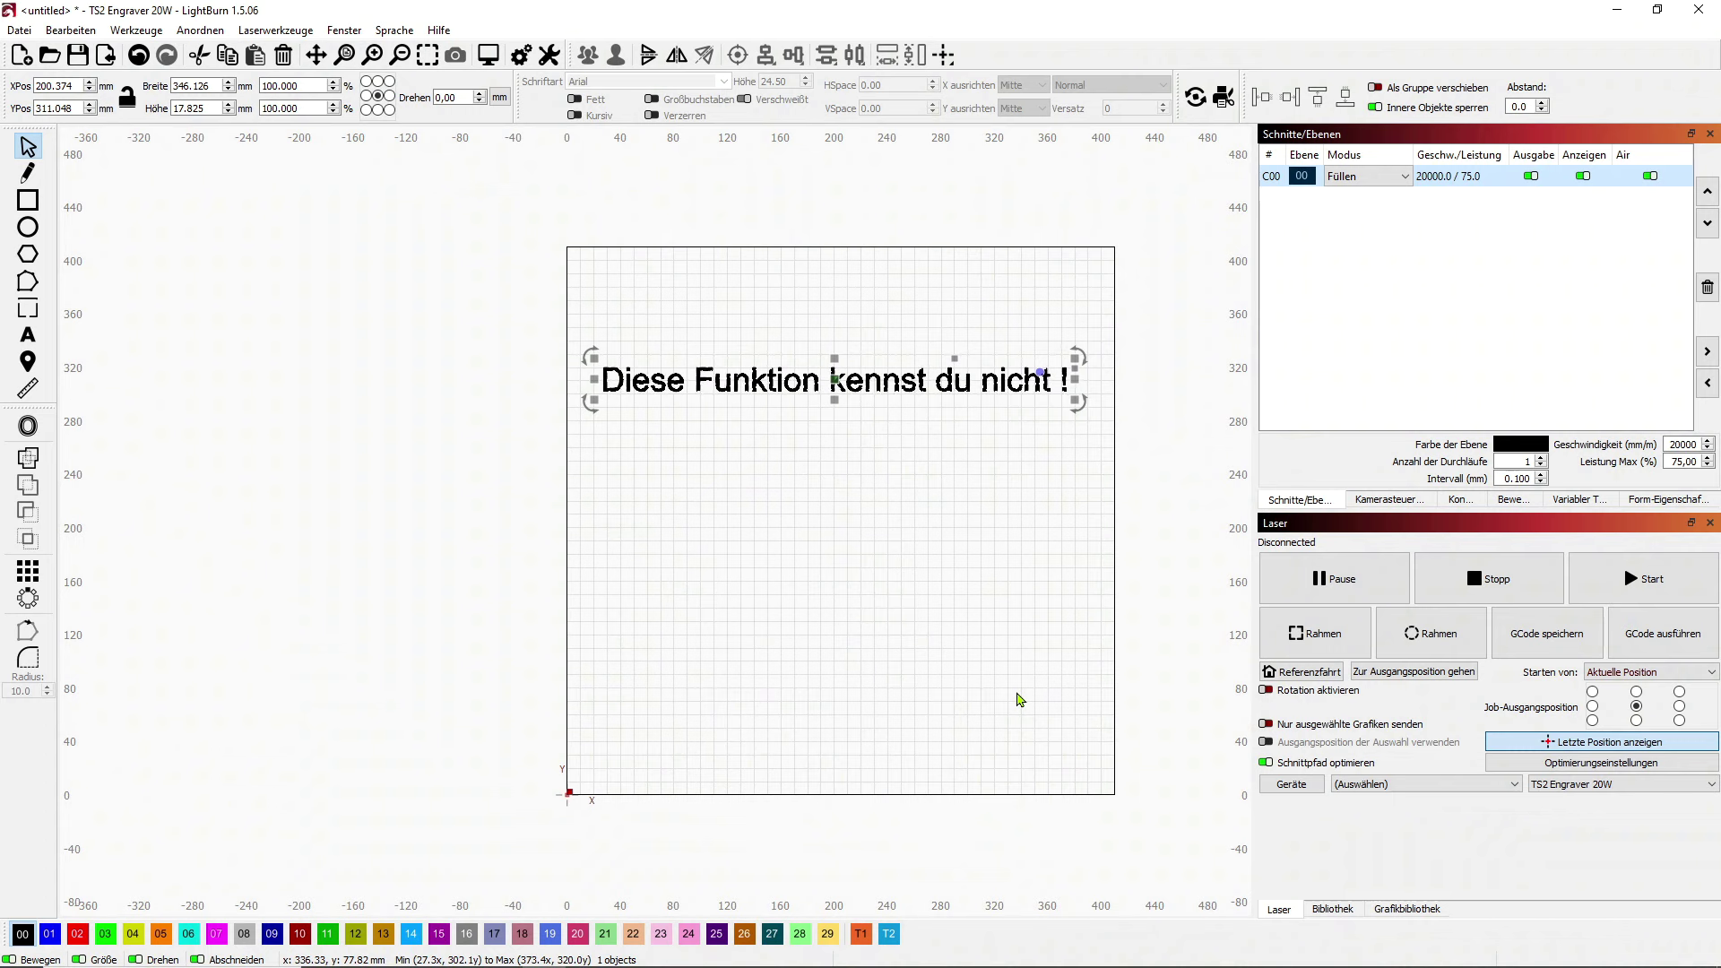
left_click(1708, 788)
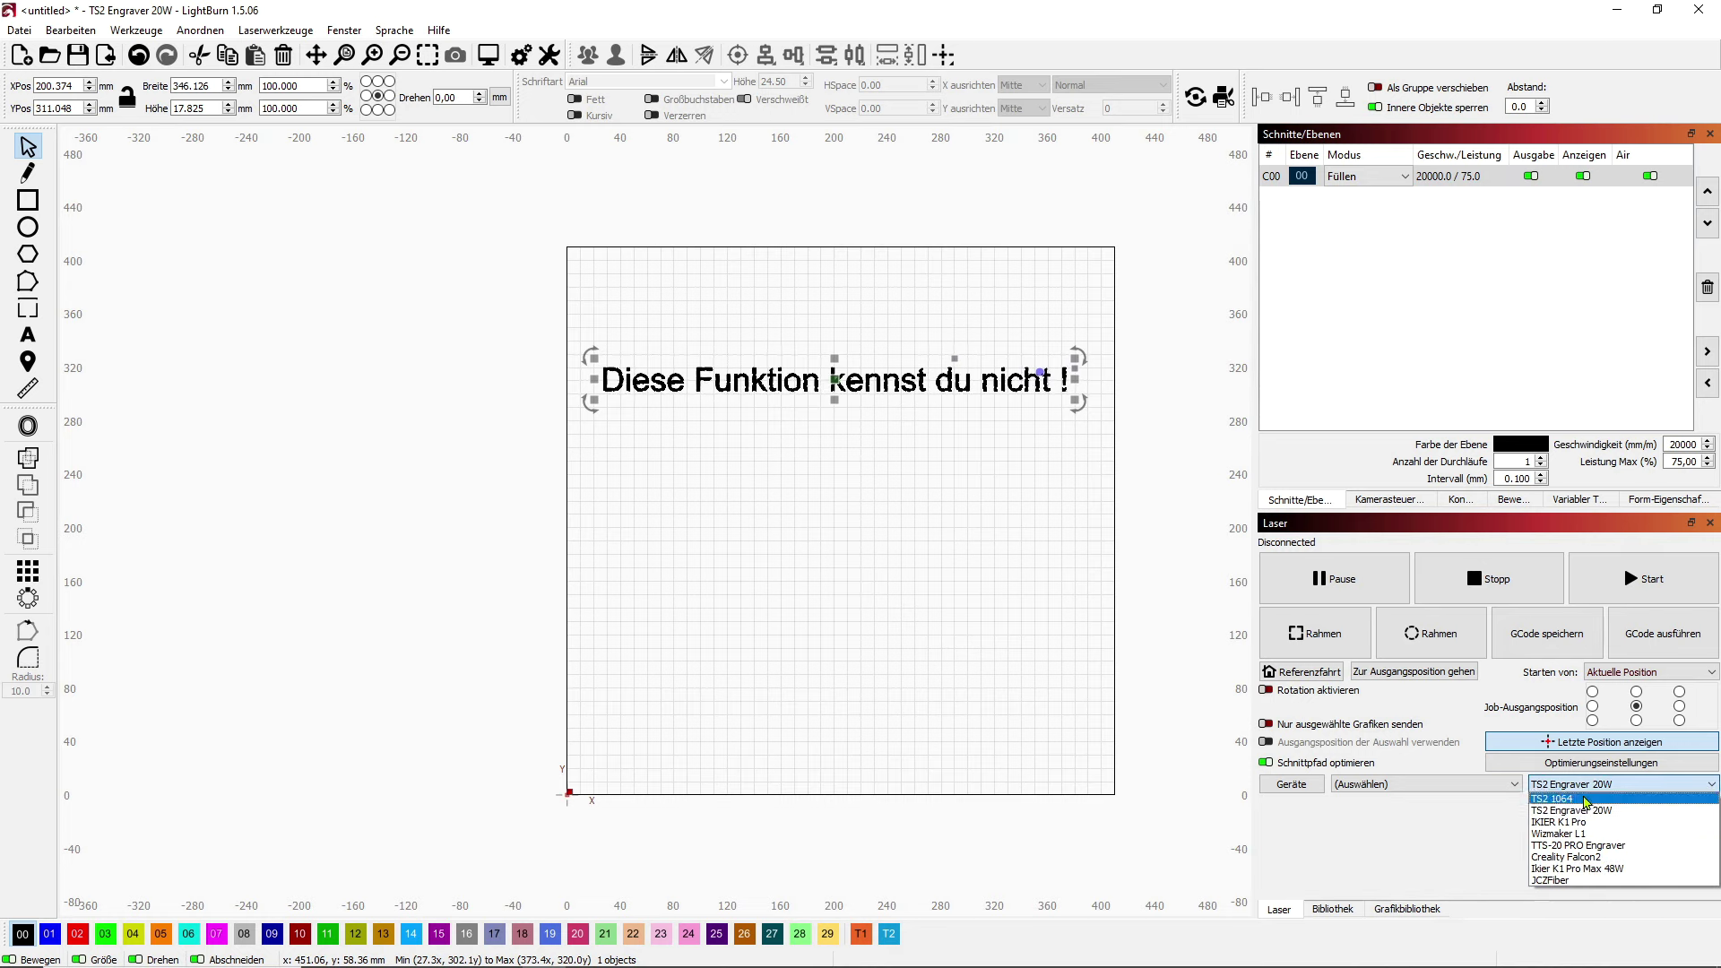
left_click(1443, 830)
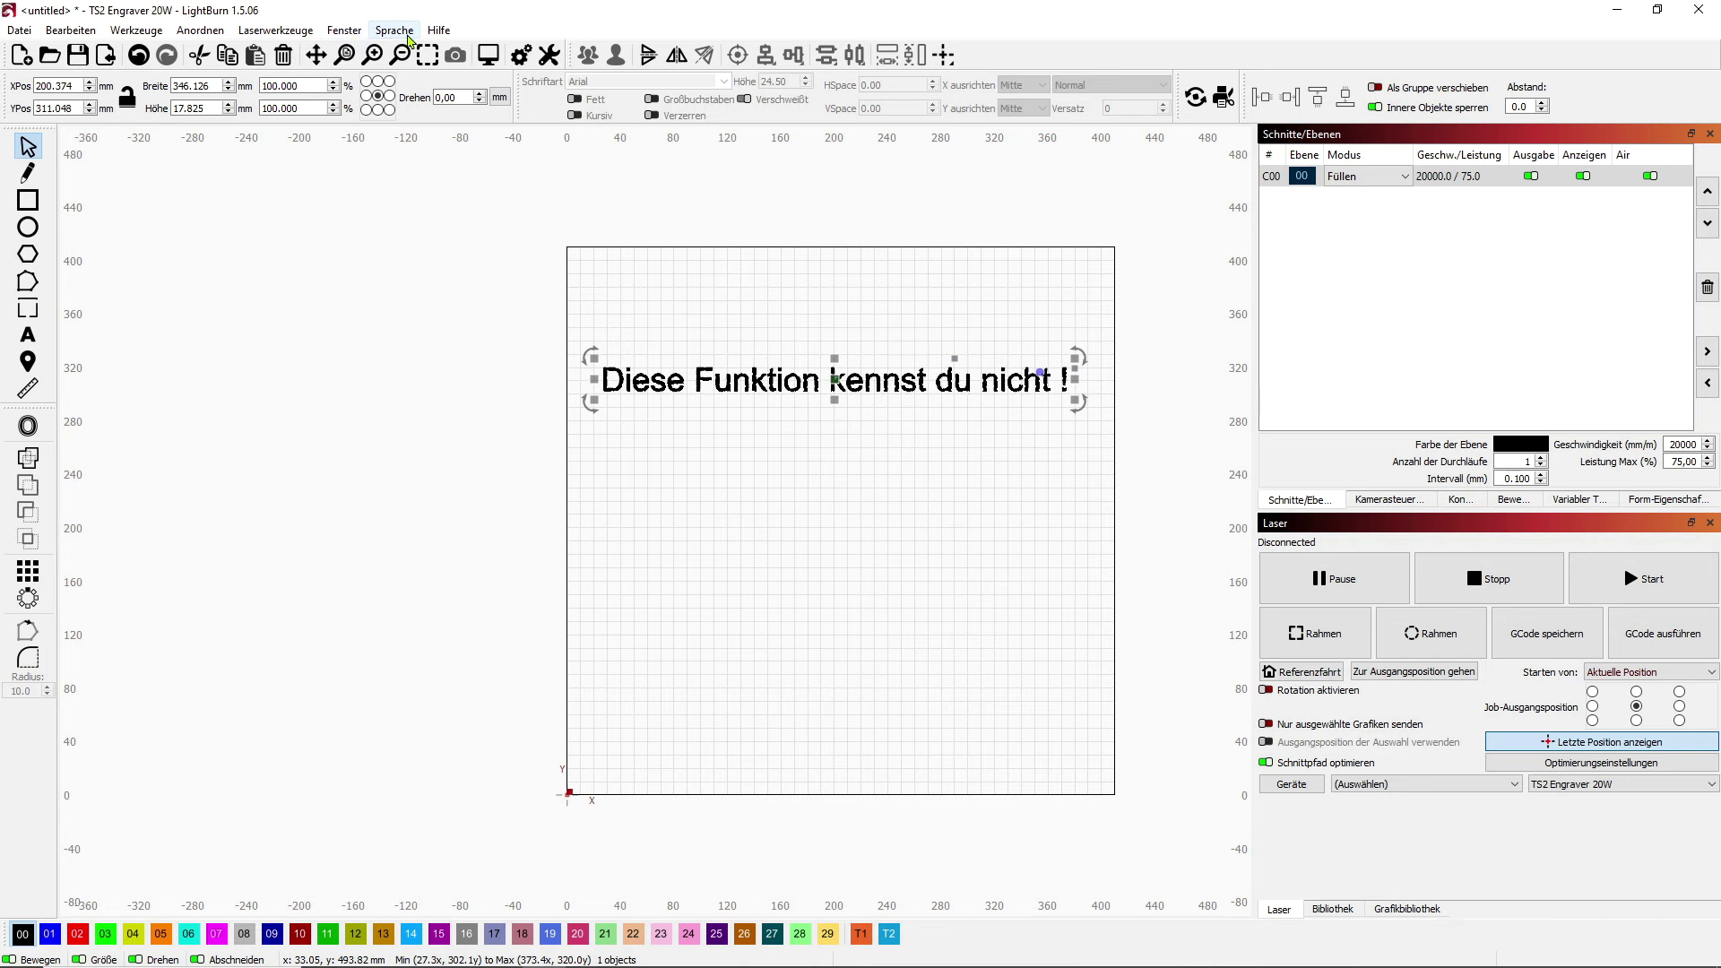
- Open the online documentation, search for "va", and go to the "Textformat der Schnitteinstellung" section of the "Variable Textformate" page
left_click(438, 33)
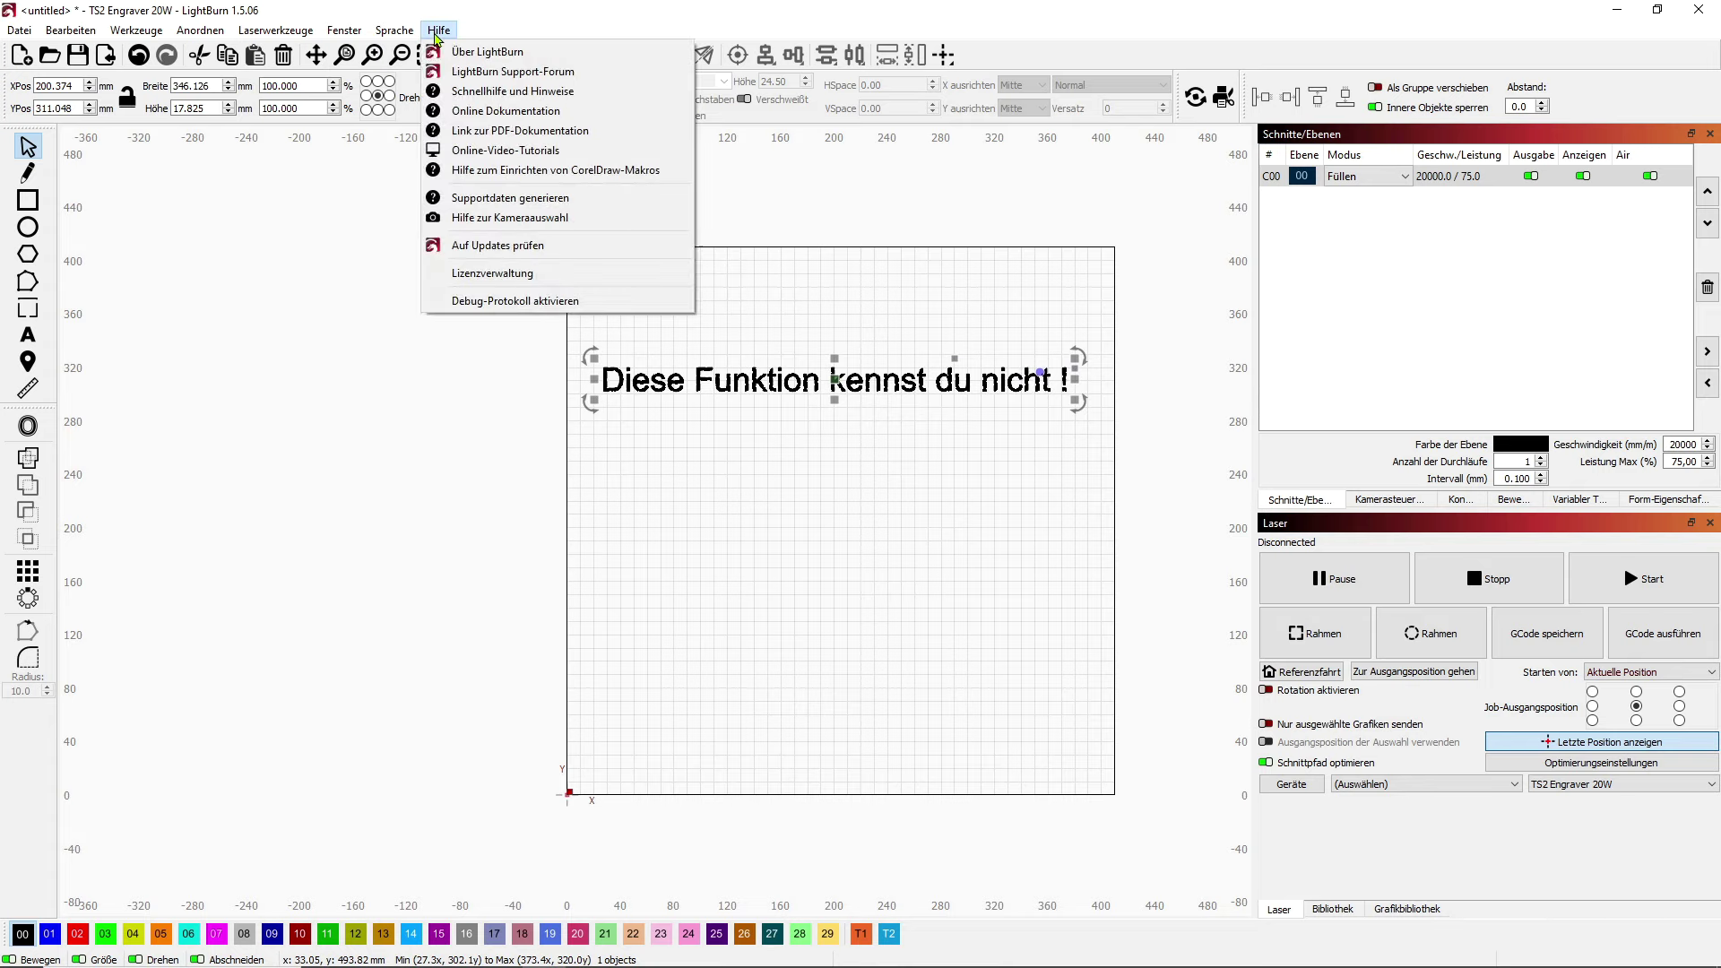
left_click(480, 112)
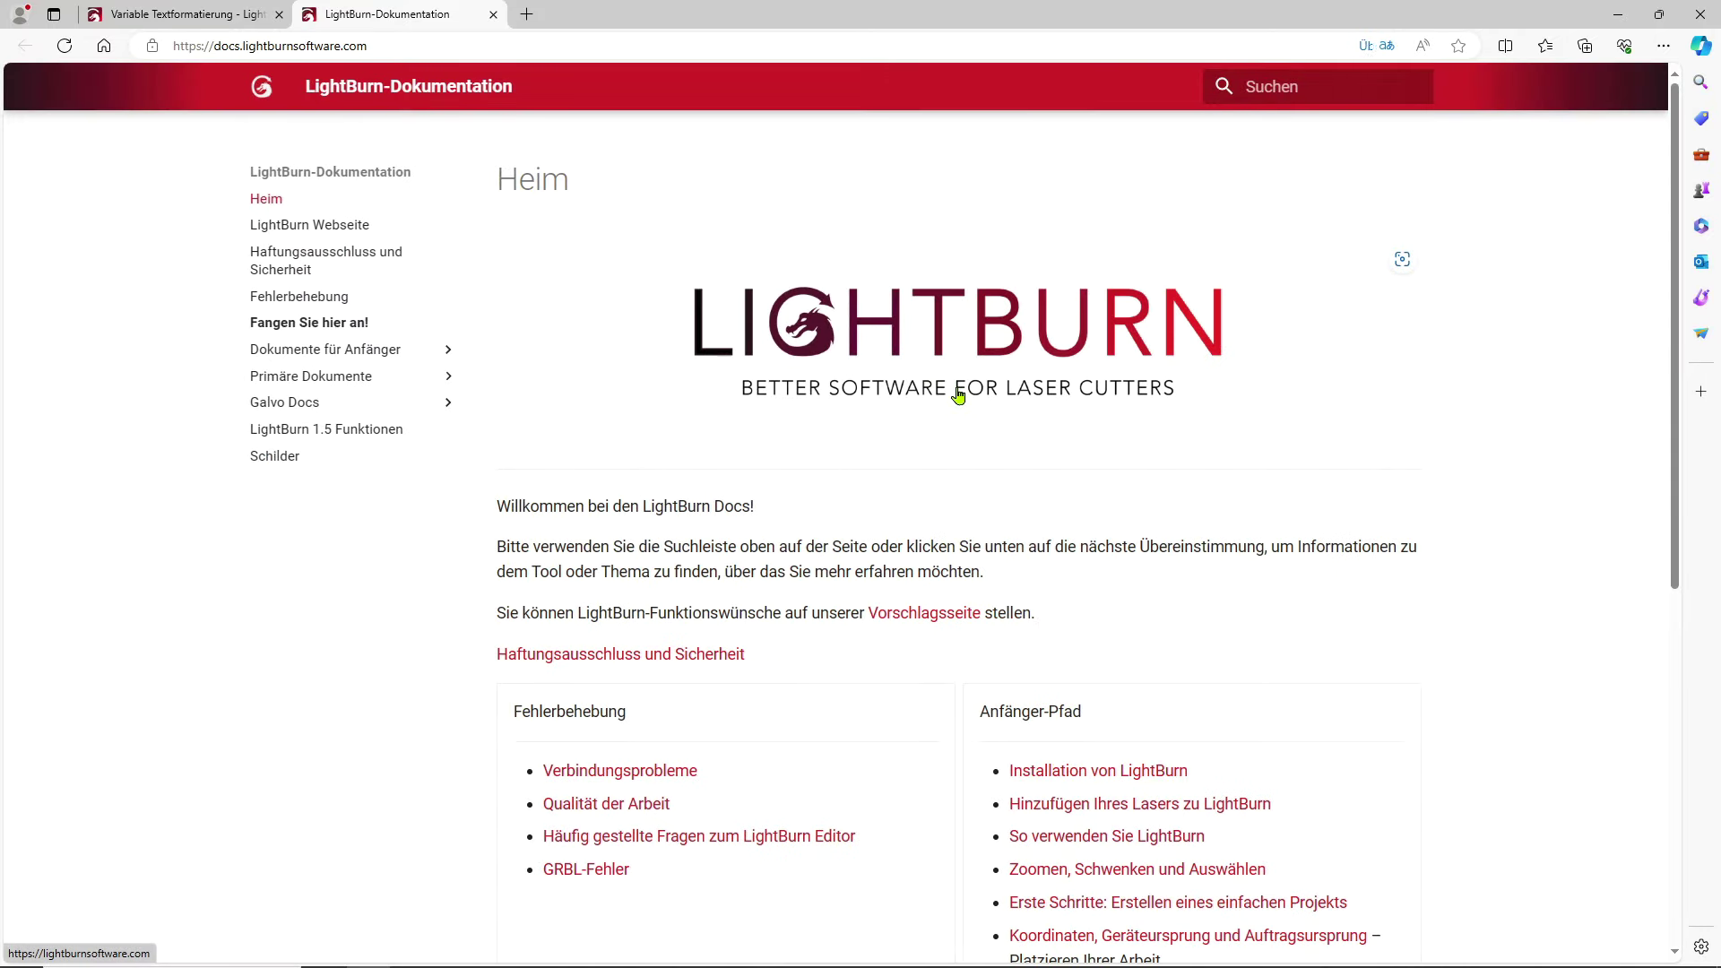
key("s")
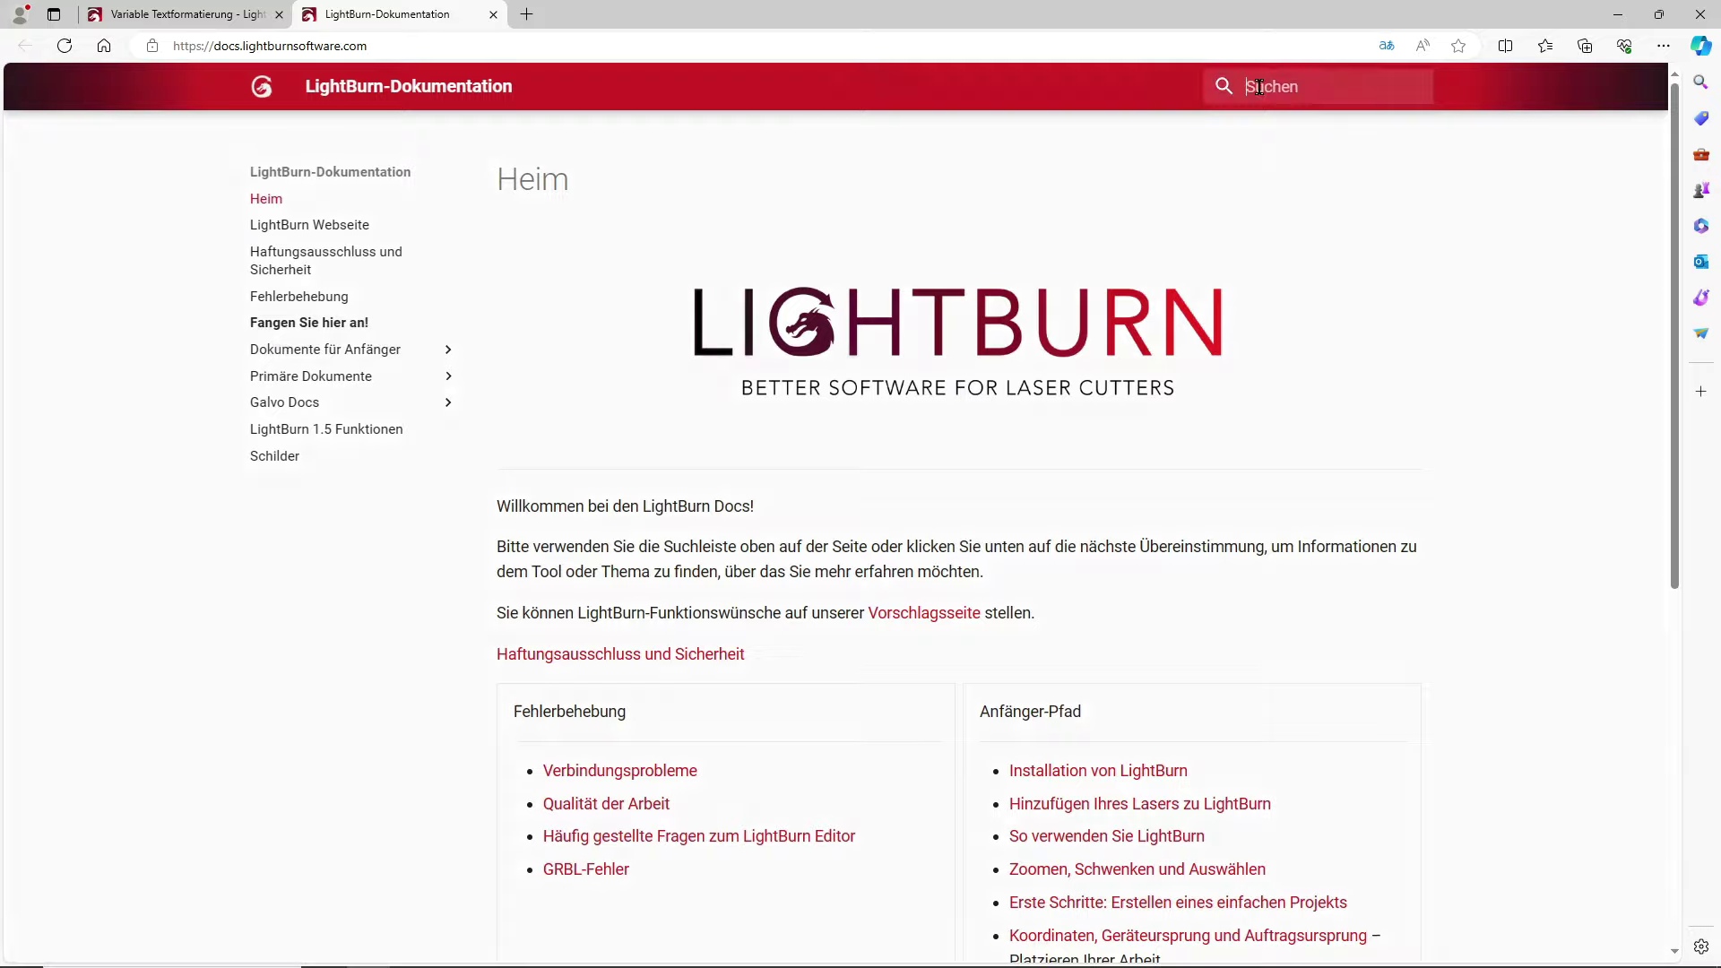
type("va")
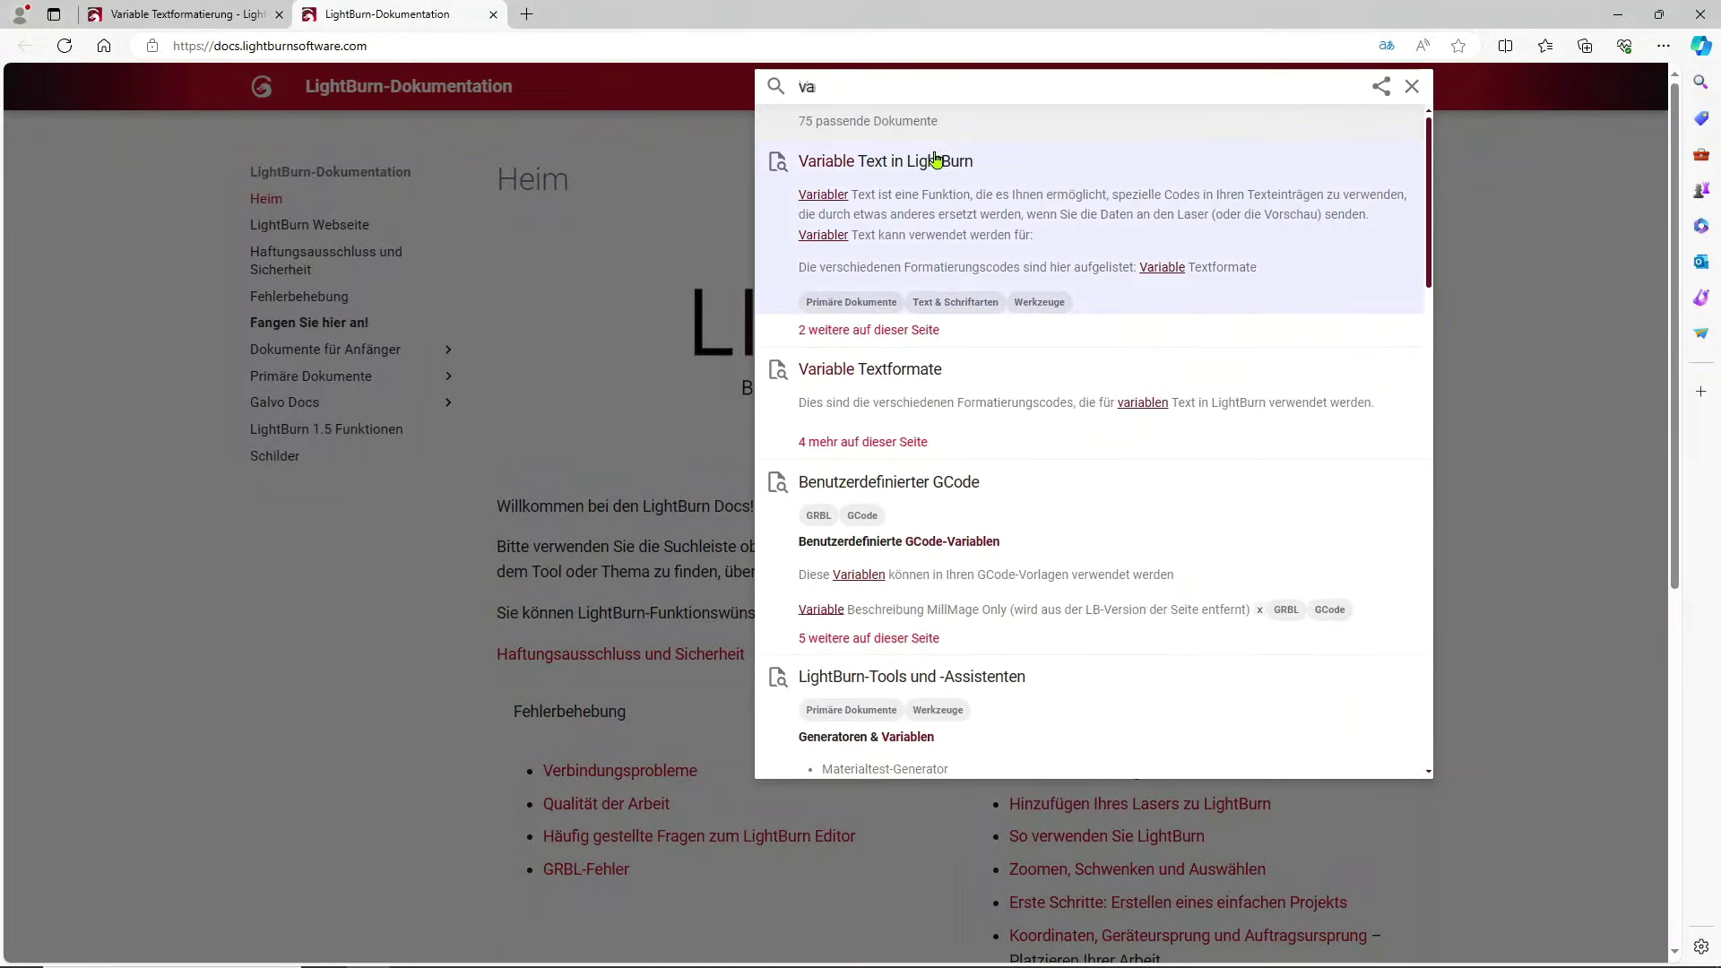
left_click(890, 383)
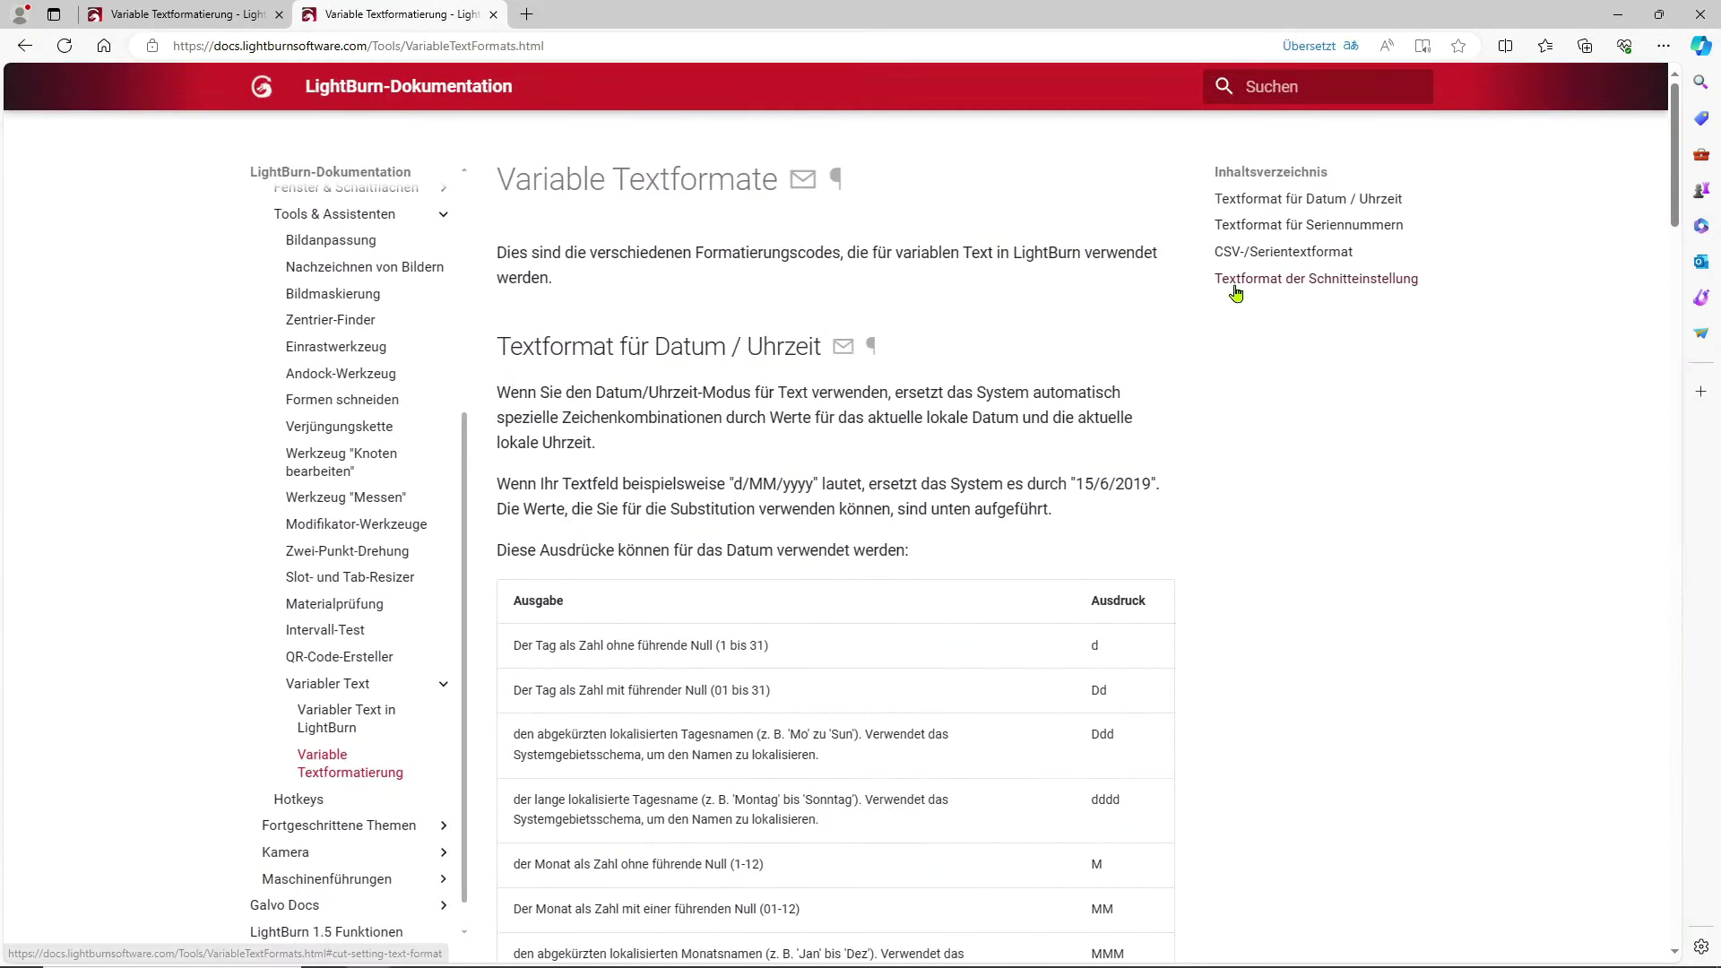
left_click(1324, 285)
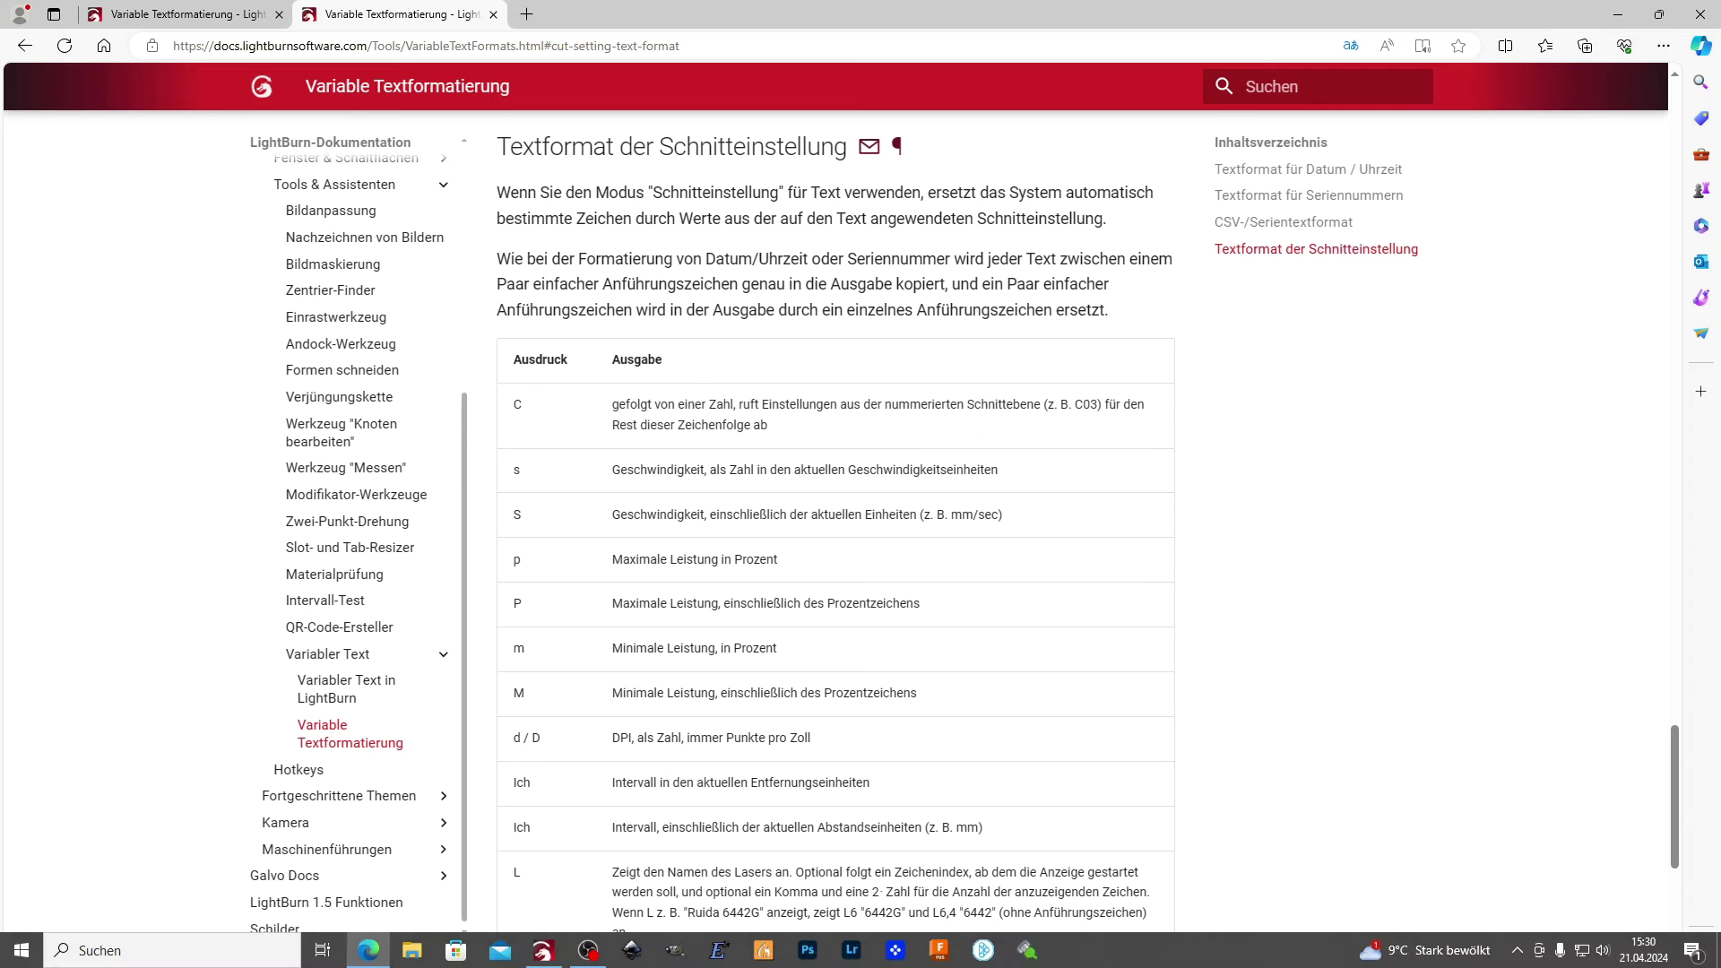
- Switch briefly to the LightBurn project, return to the documentation and read through the table of cut-setting text codes
left_click(543, 950)
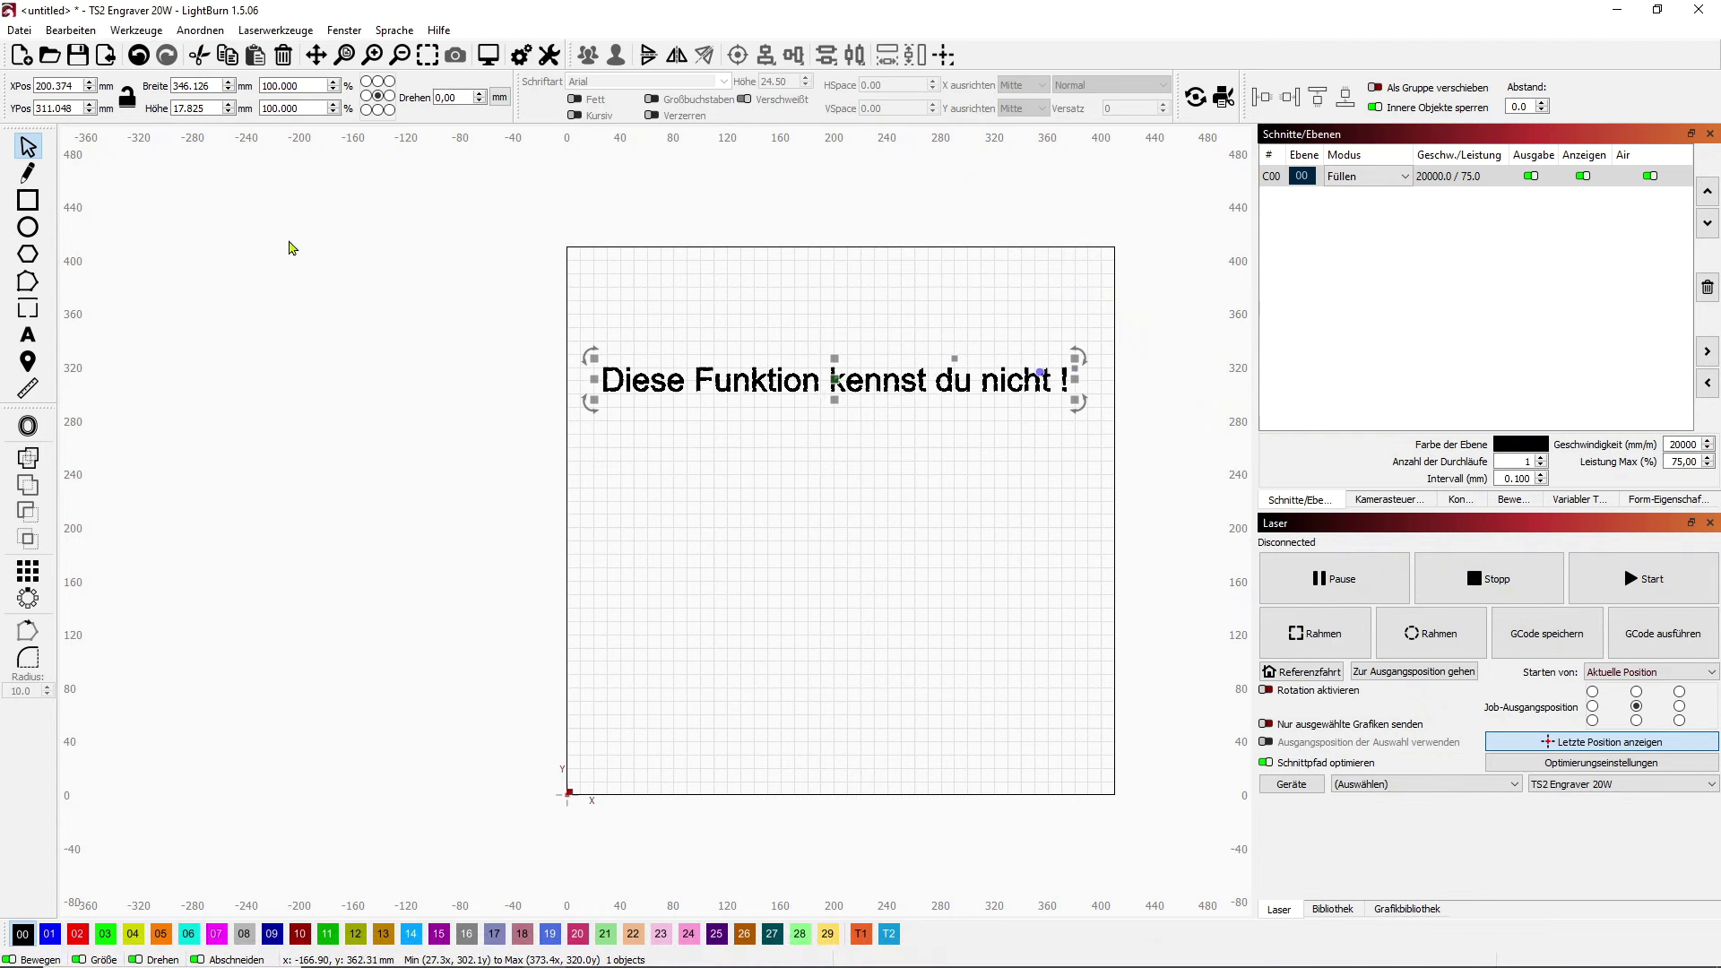
mouse_move(588, 959)
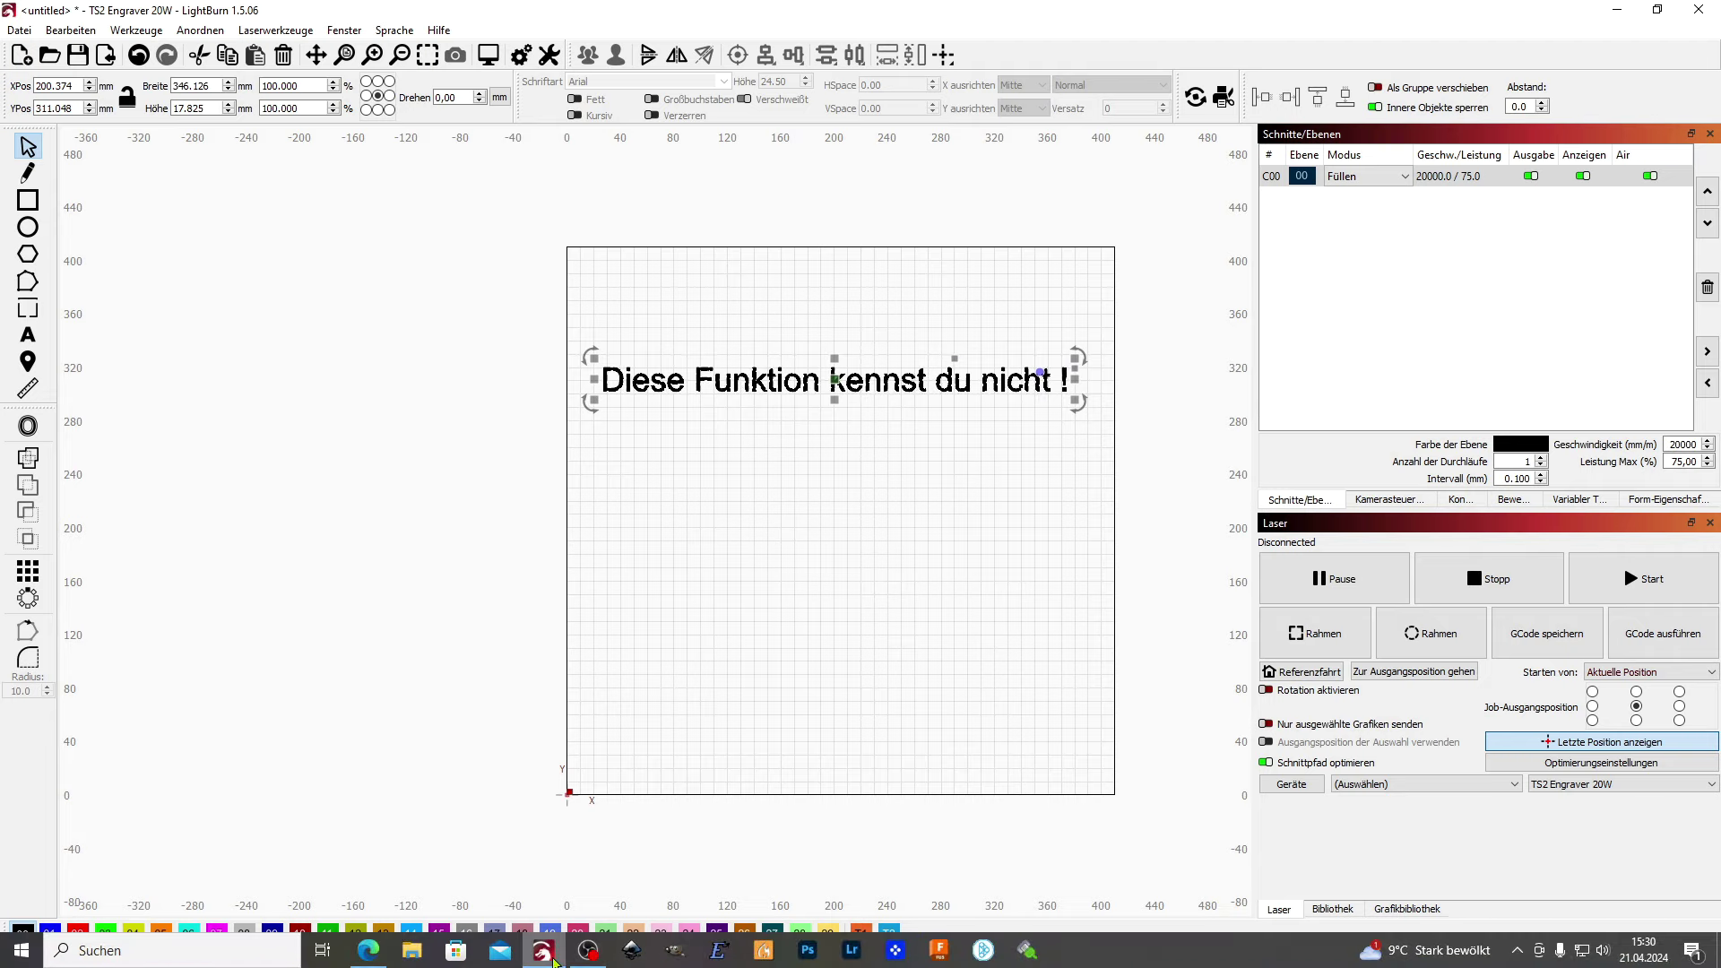
left_click(545, 861)
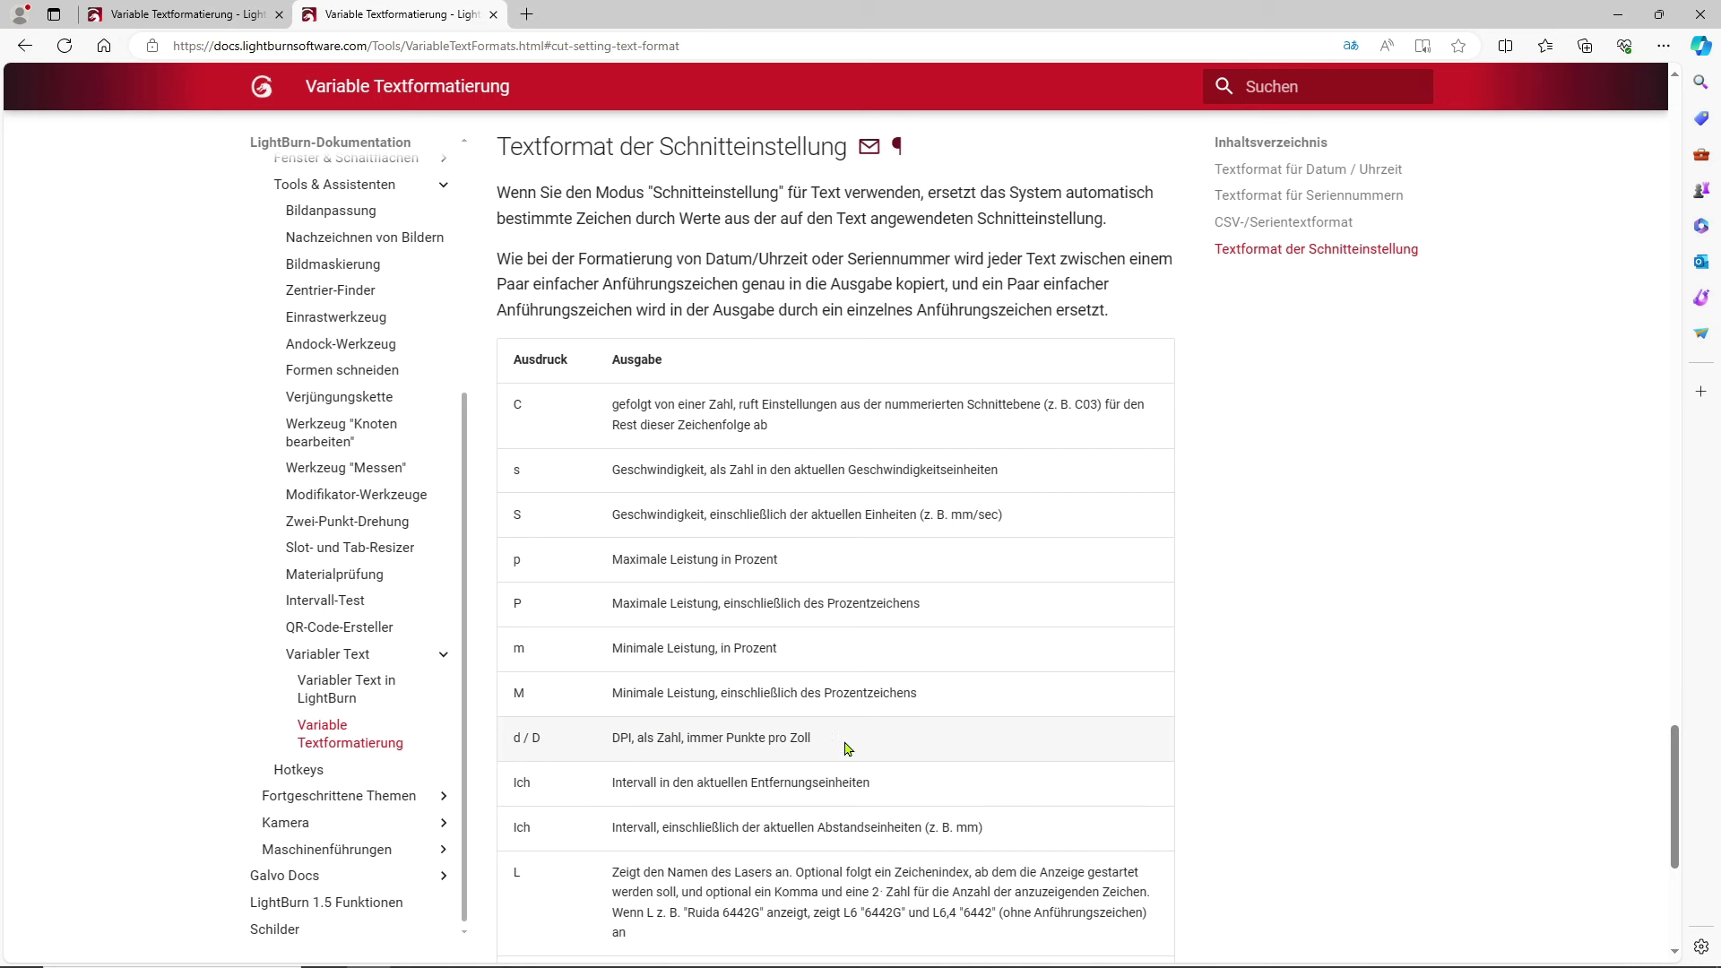
scroll(1095, 711, "down", 1)
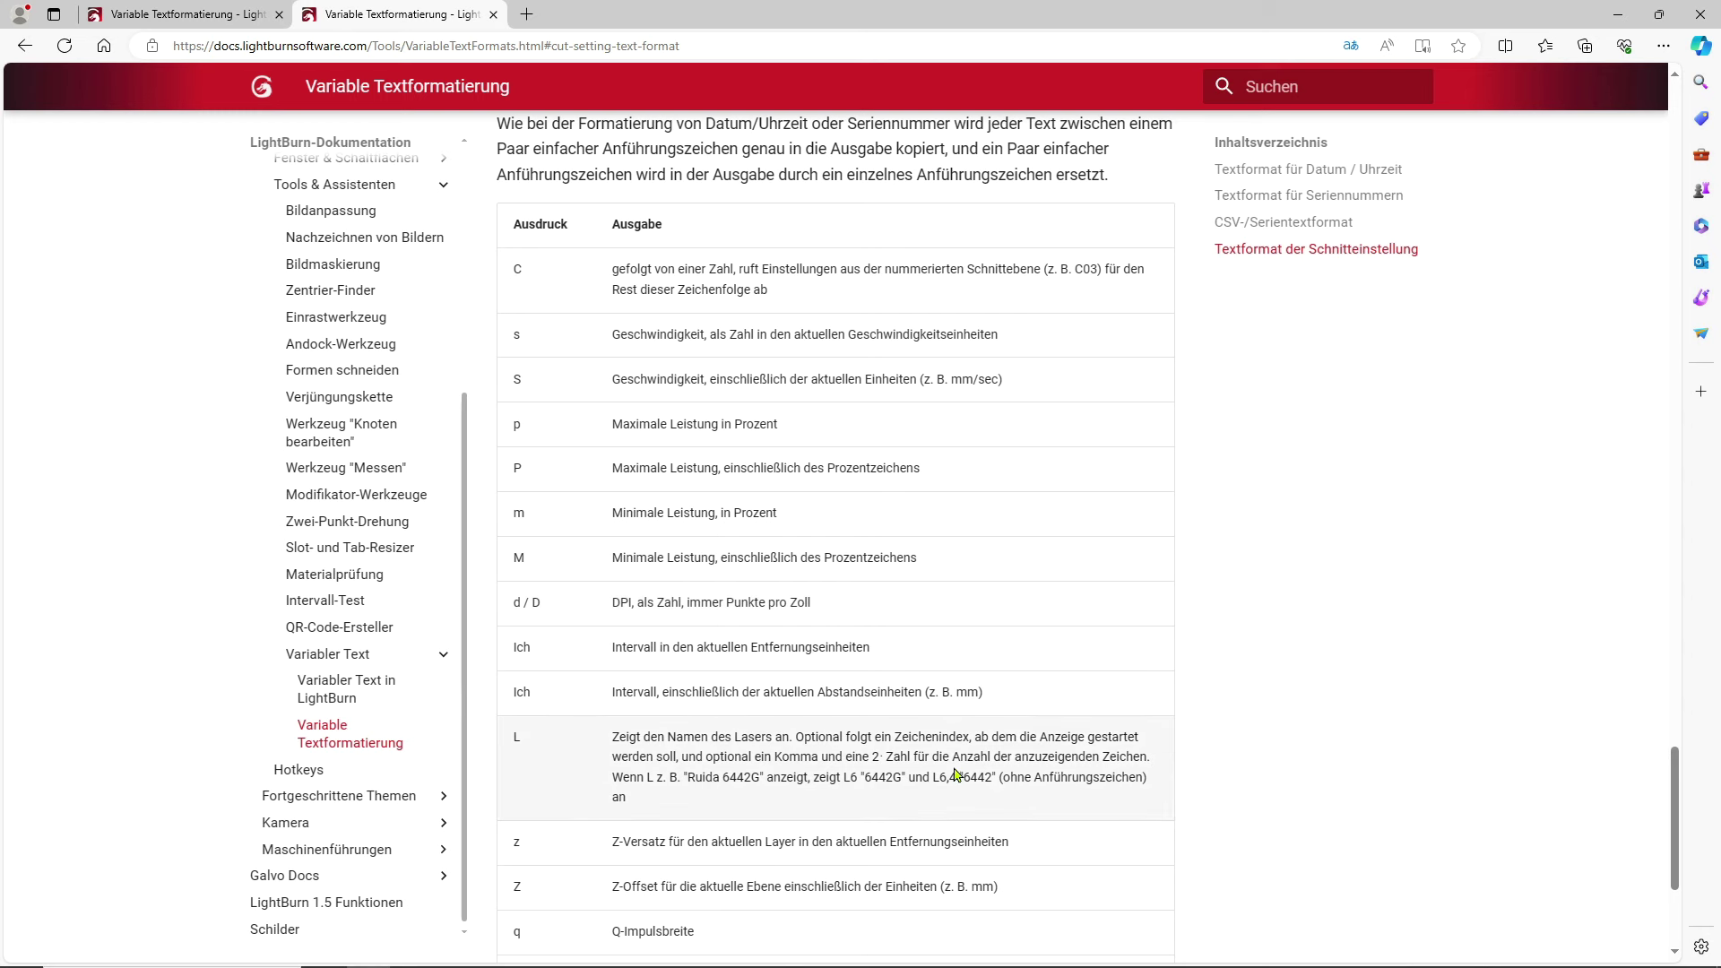
scroll(962, 773, "down", 3)
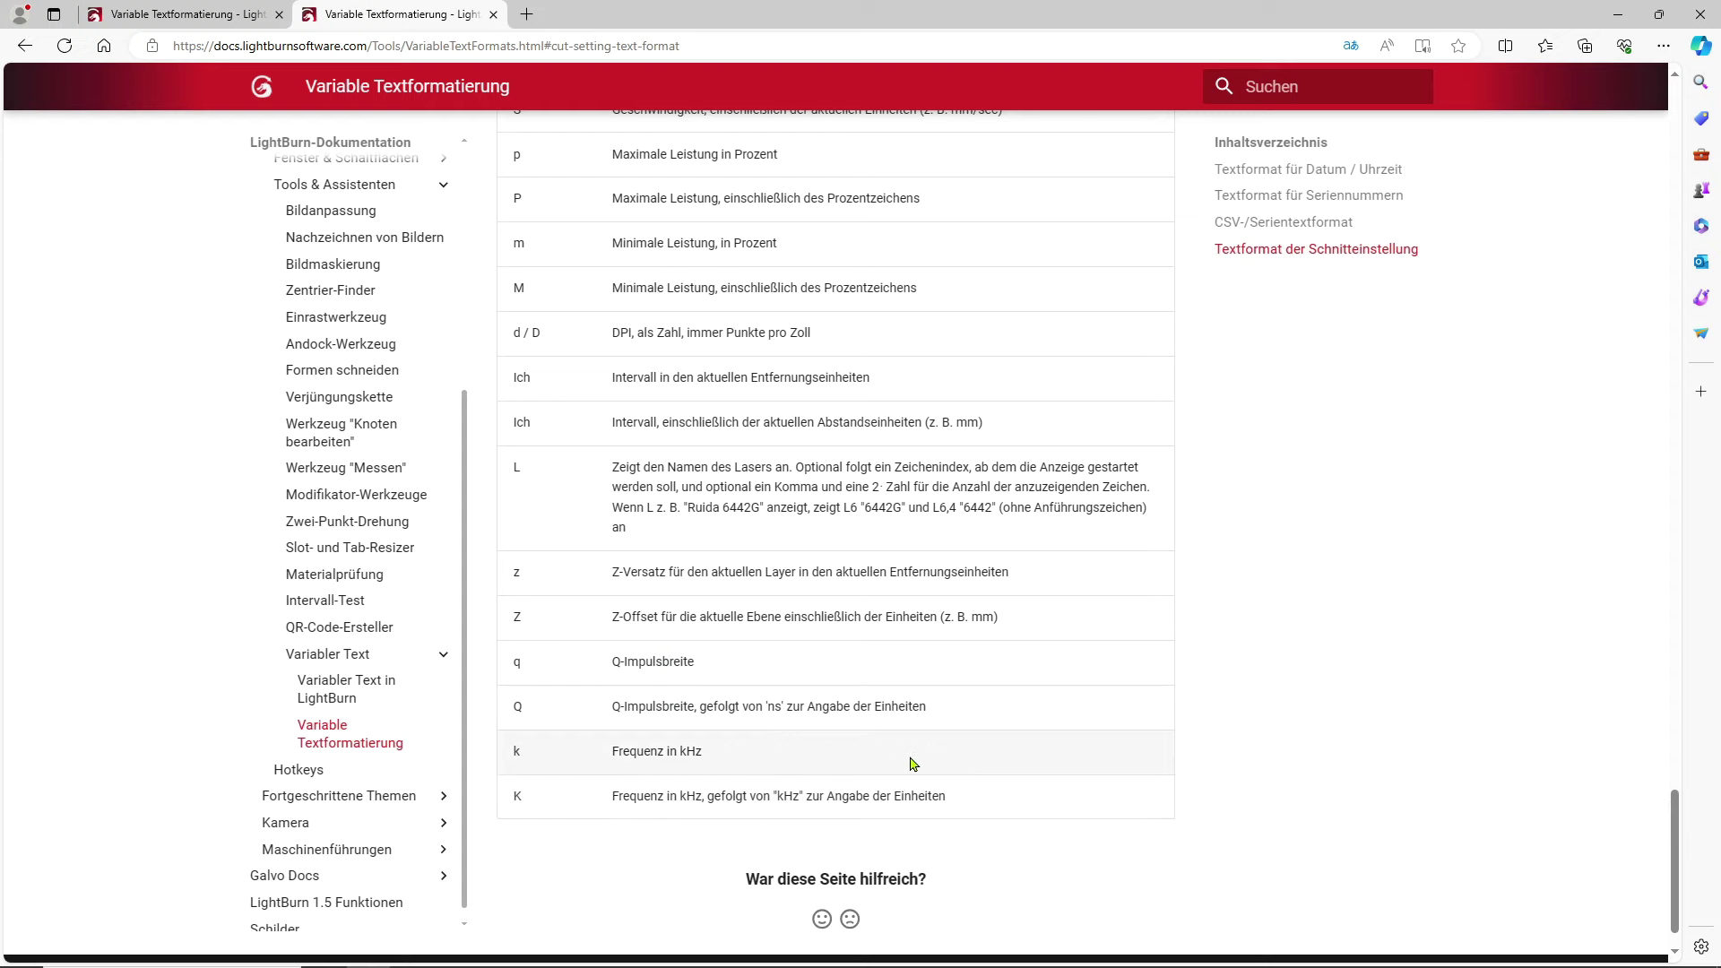
scroll(913, 763, "up", 7)
scroll(910, 757, "down", 4)
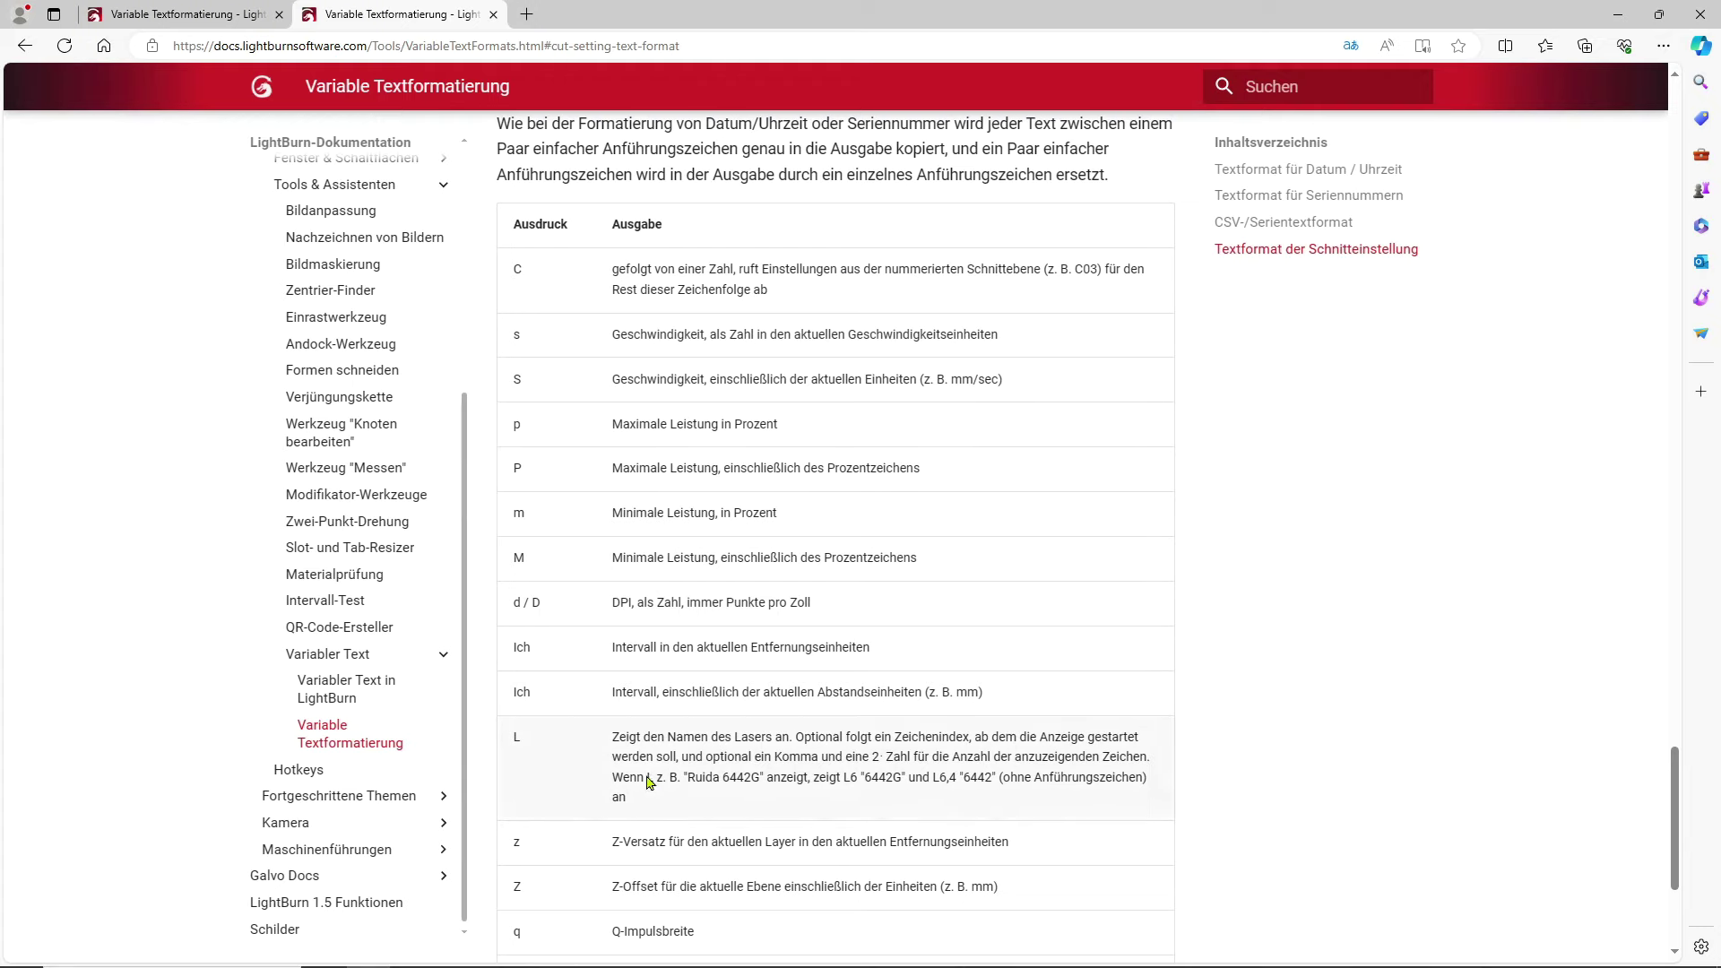
- Switch to LightBurn, deselect the headline text, preview the job and close the preview
mouse_move(543, 965)
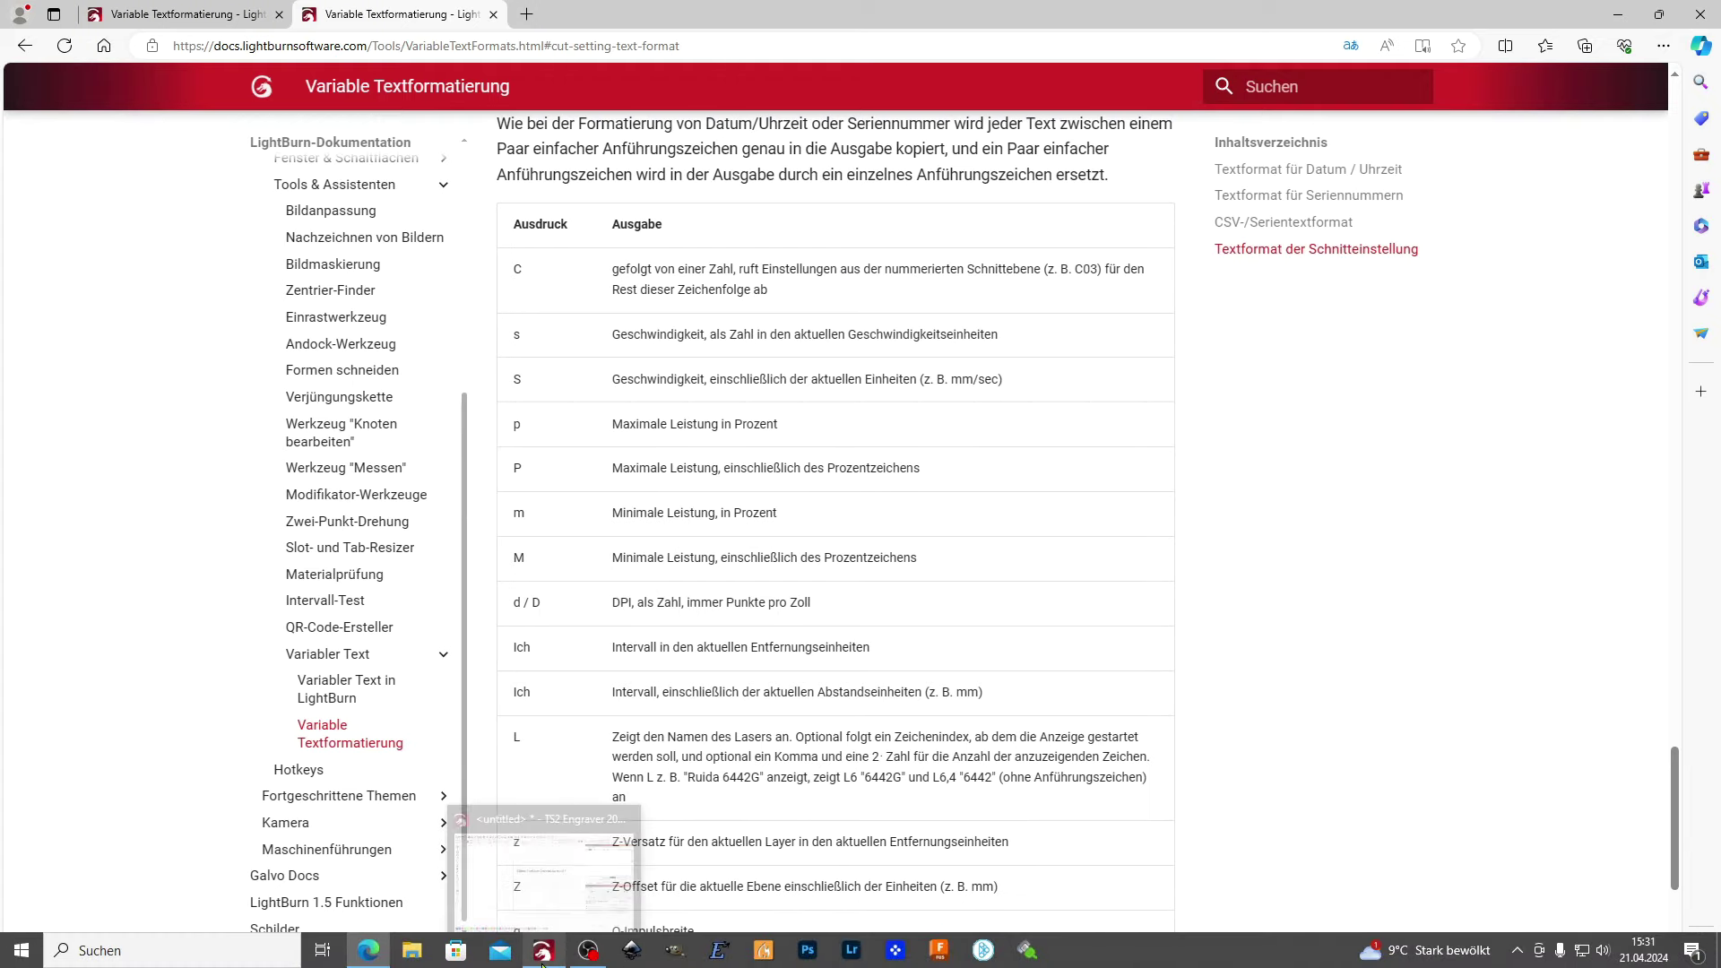
left_click(544, 865)
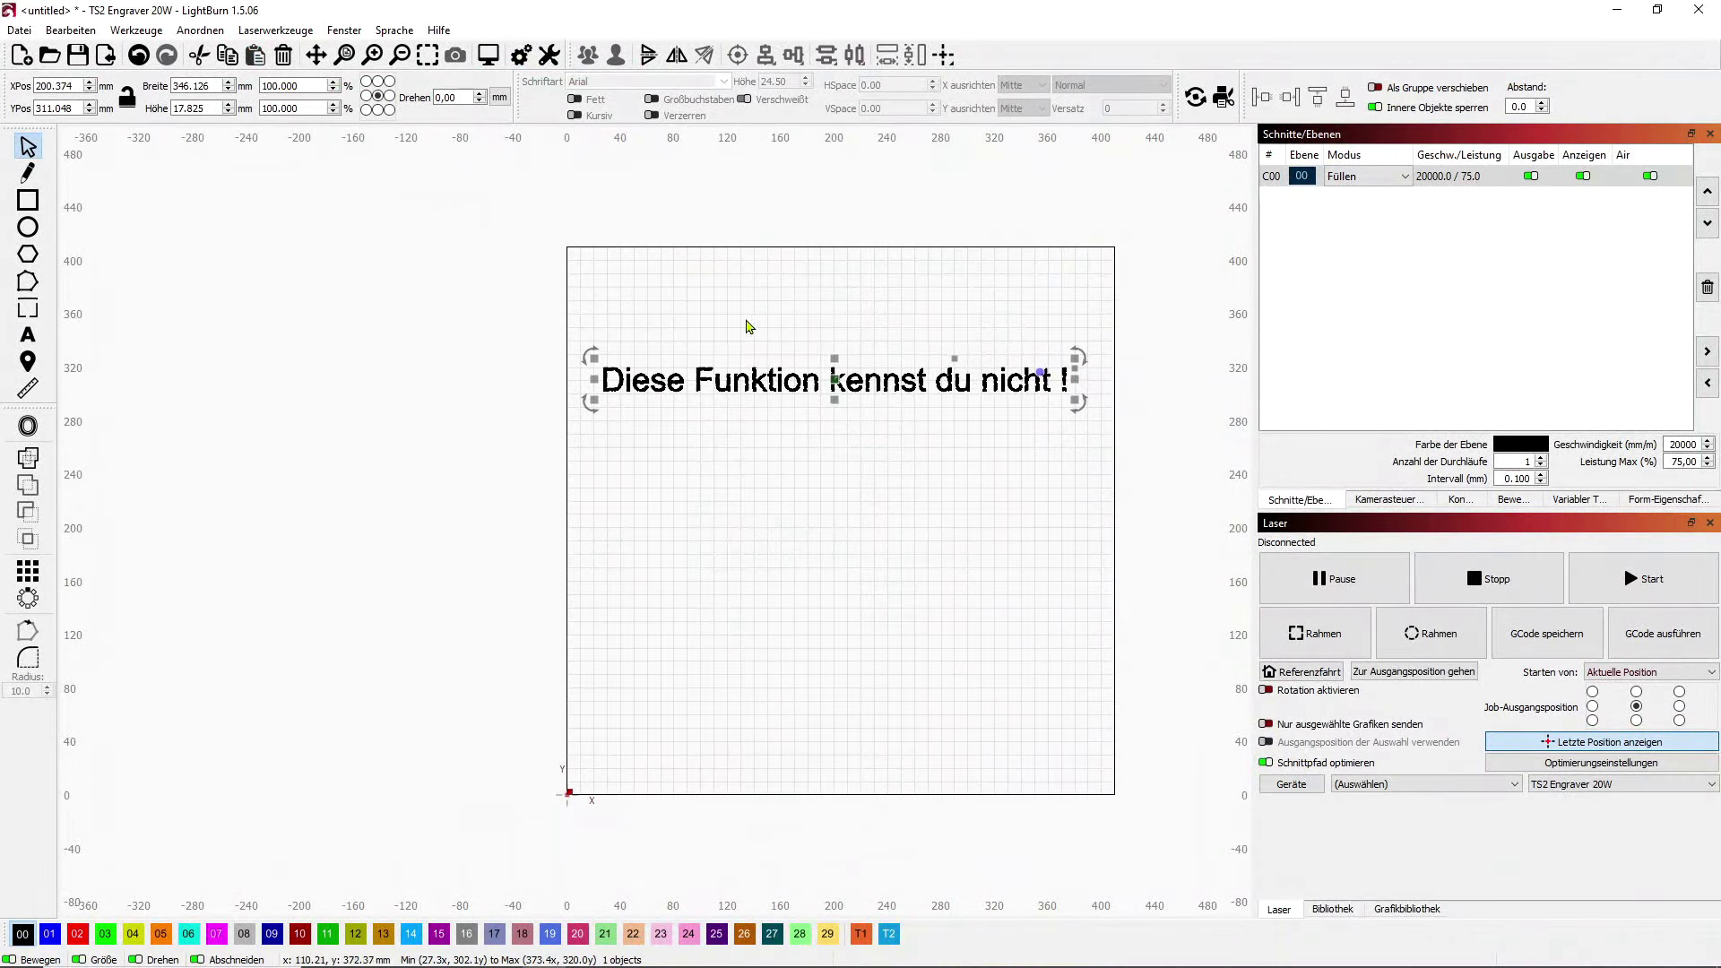
left_click(750, 203)
left_click(488, 54)
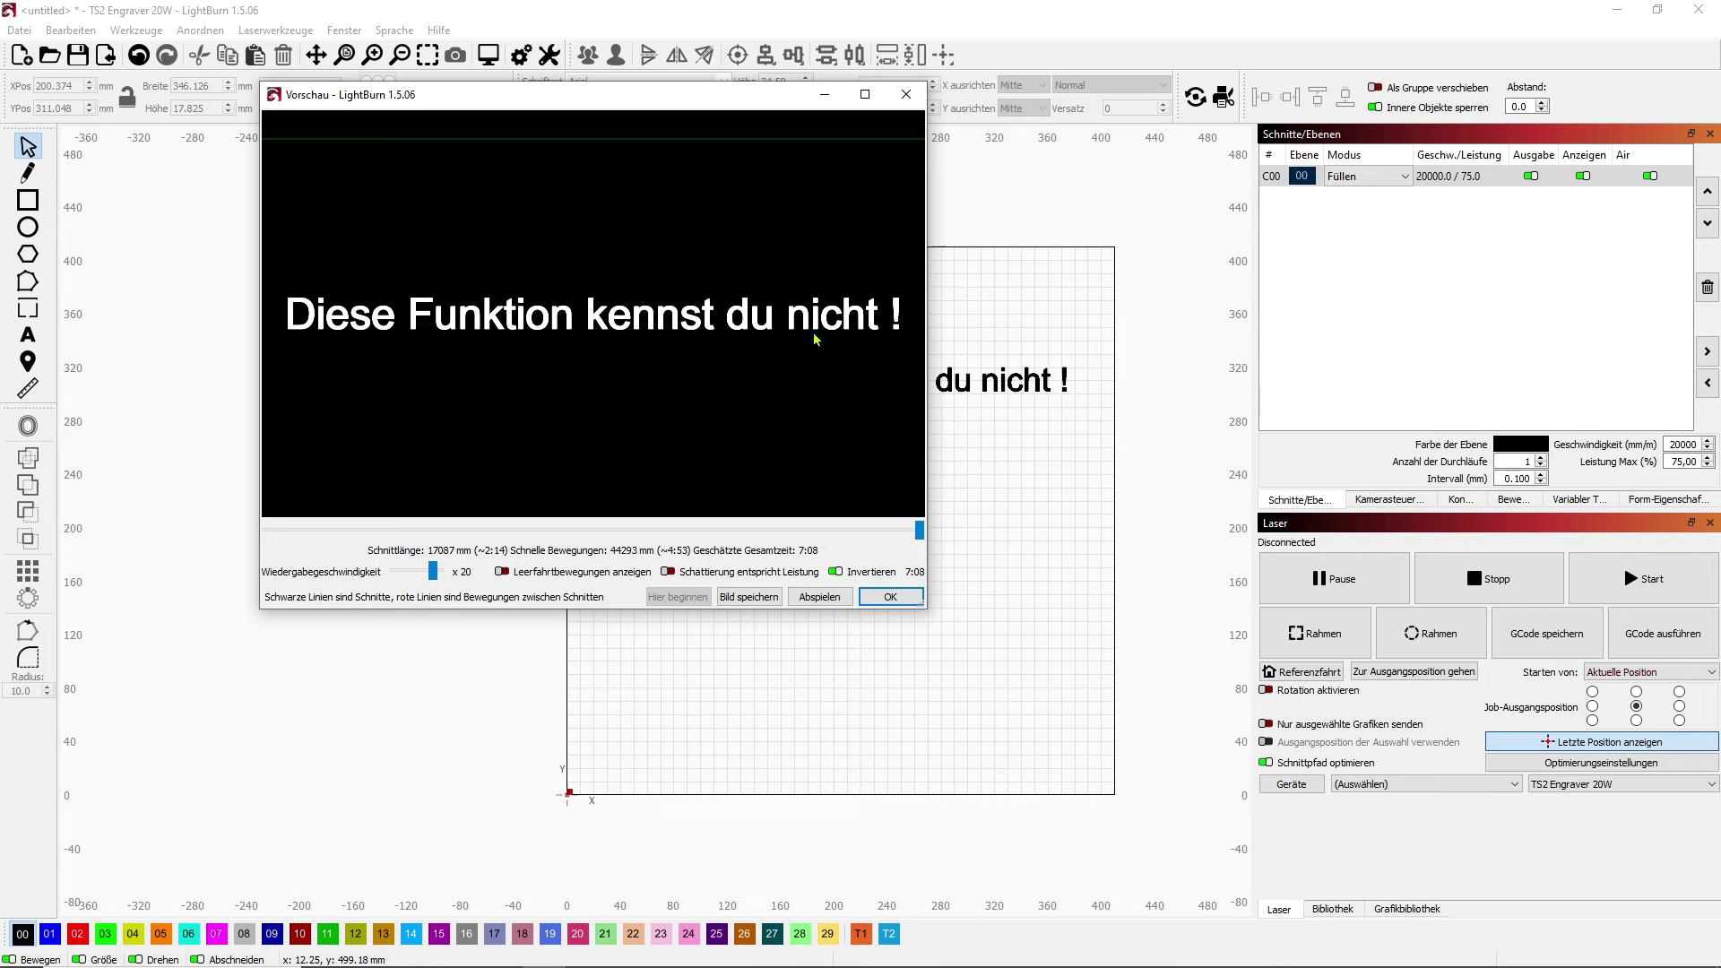
left_click(890, 597)
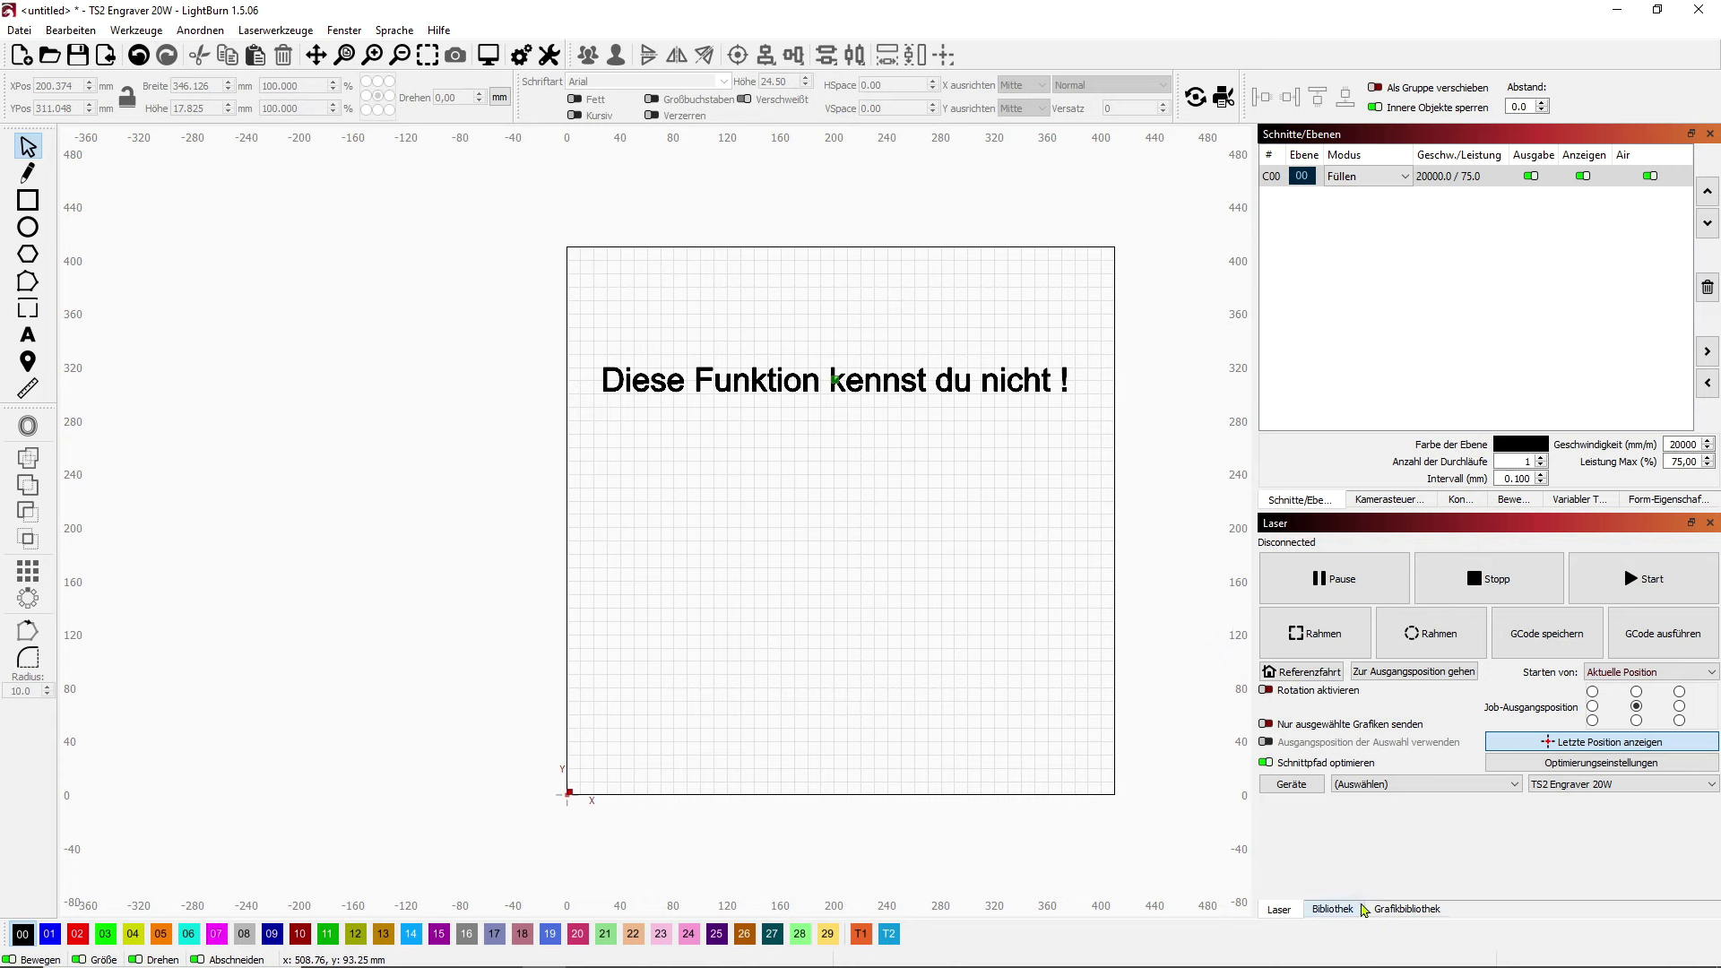
- Place the "Daten Gravur" graphic from the Schnittparameter art library below the headline, at about X 207, Y 269 mm
left_click(1405, 909)
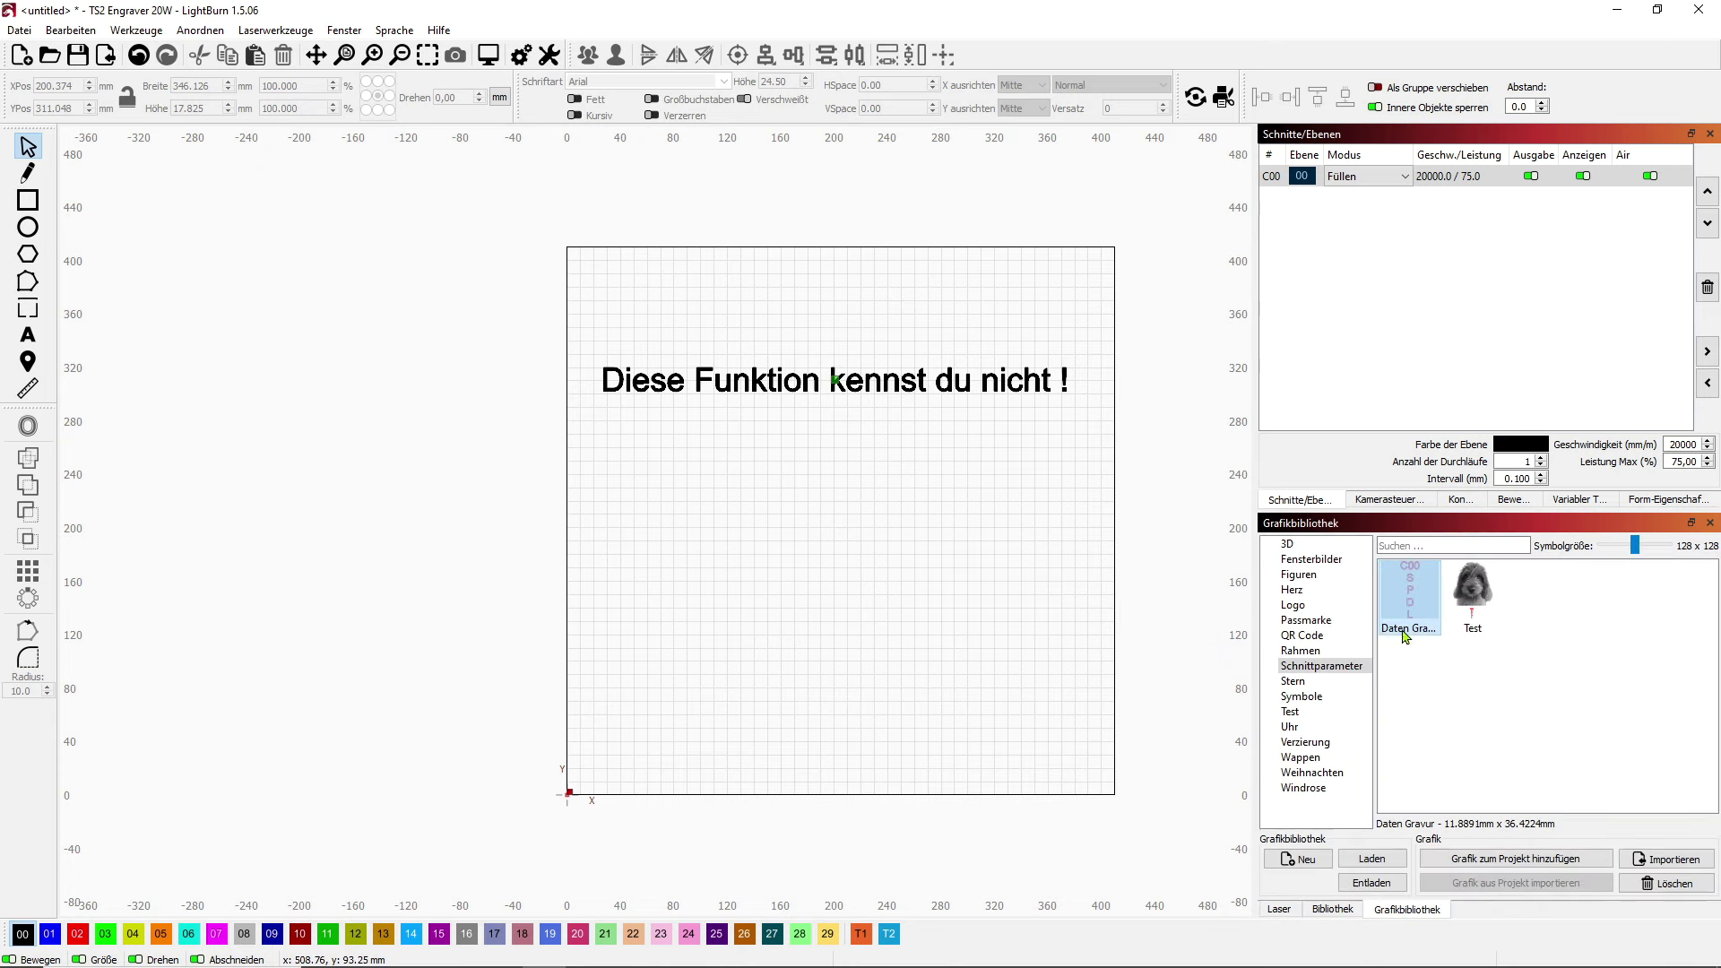
left_click_drag(1412, 587, 843, 436)
left_click(457, 461)
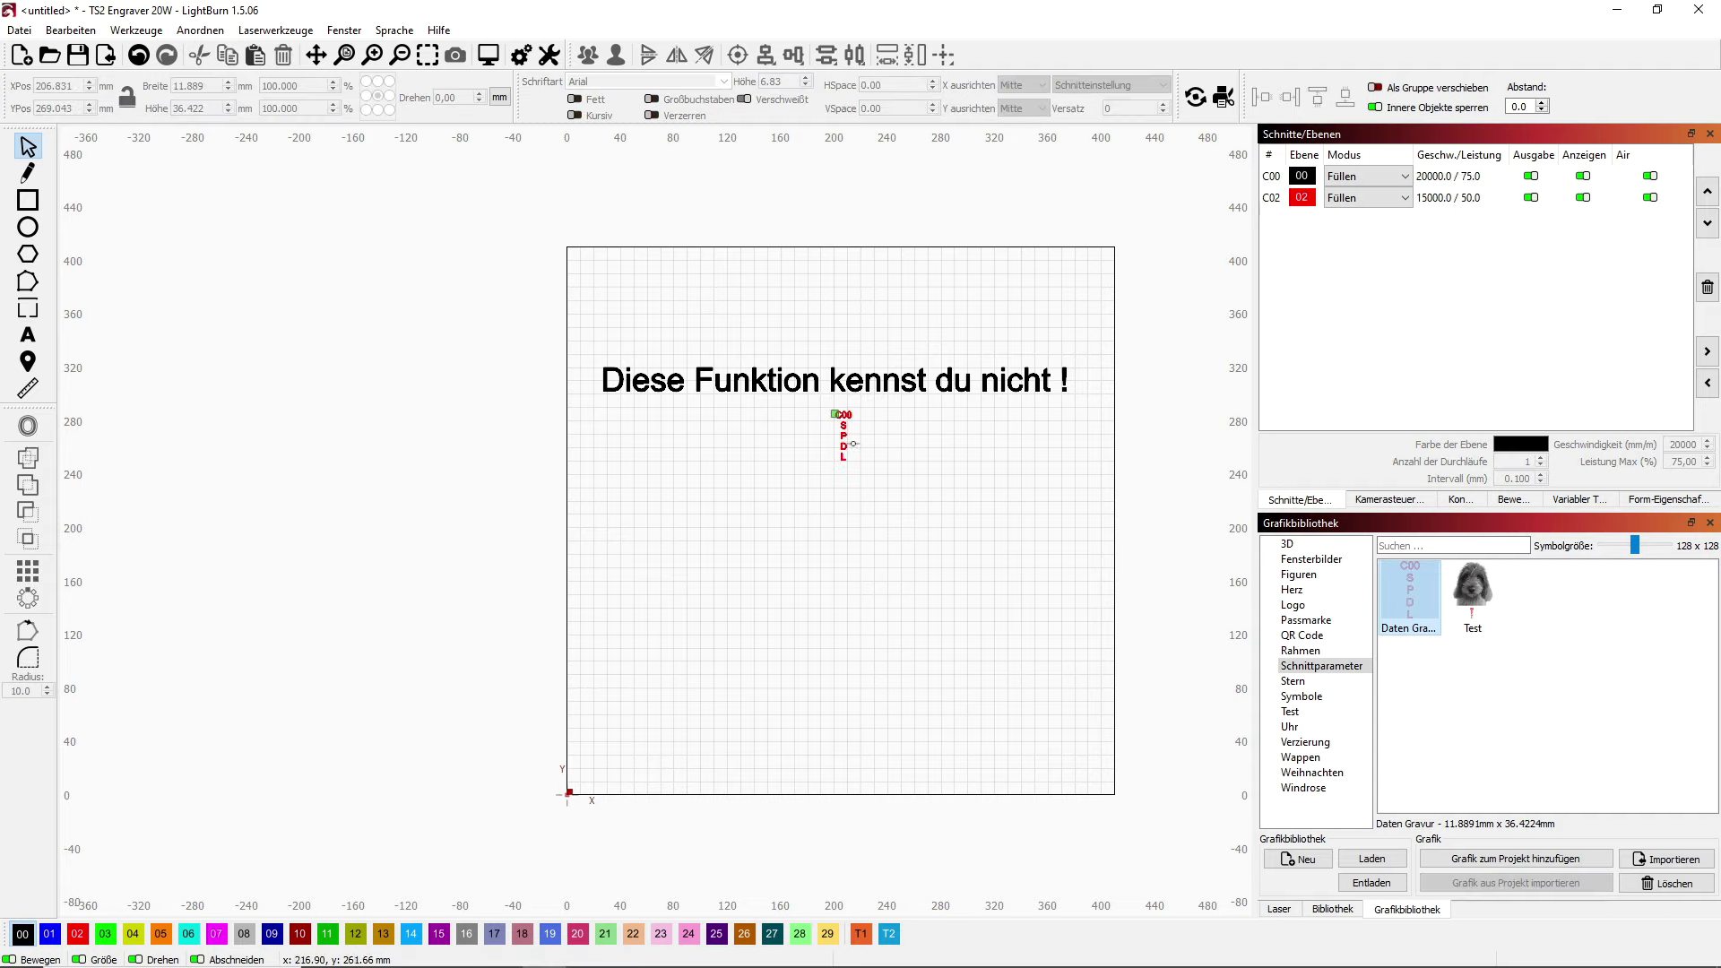
scroll(842, 423, "up", 4)
scroll(843, 423, "up", 3)
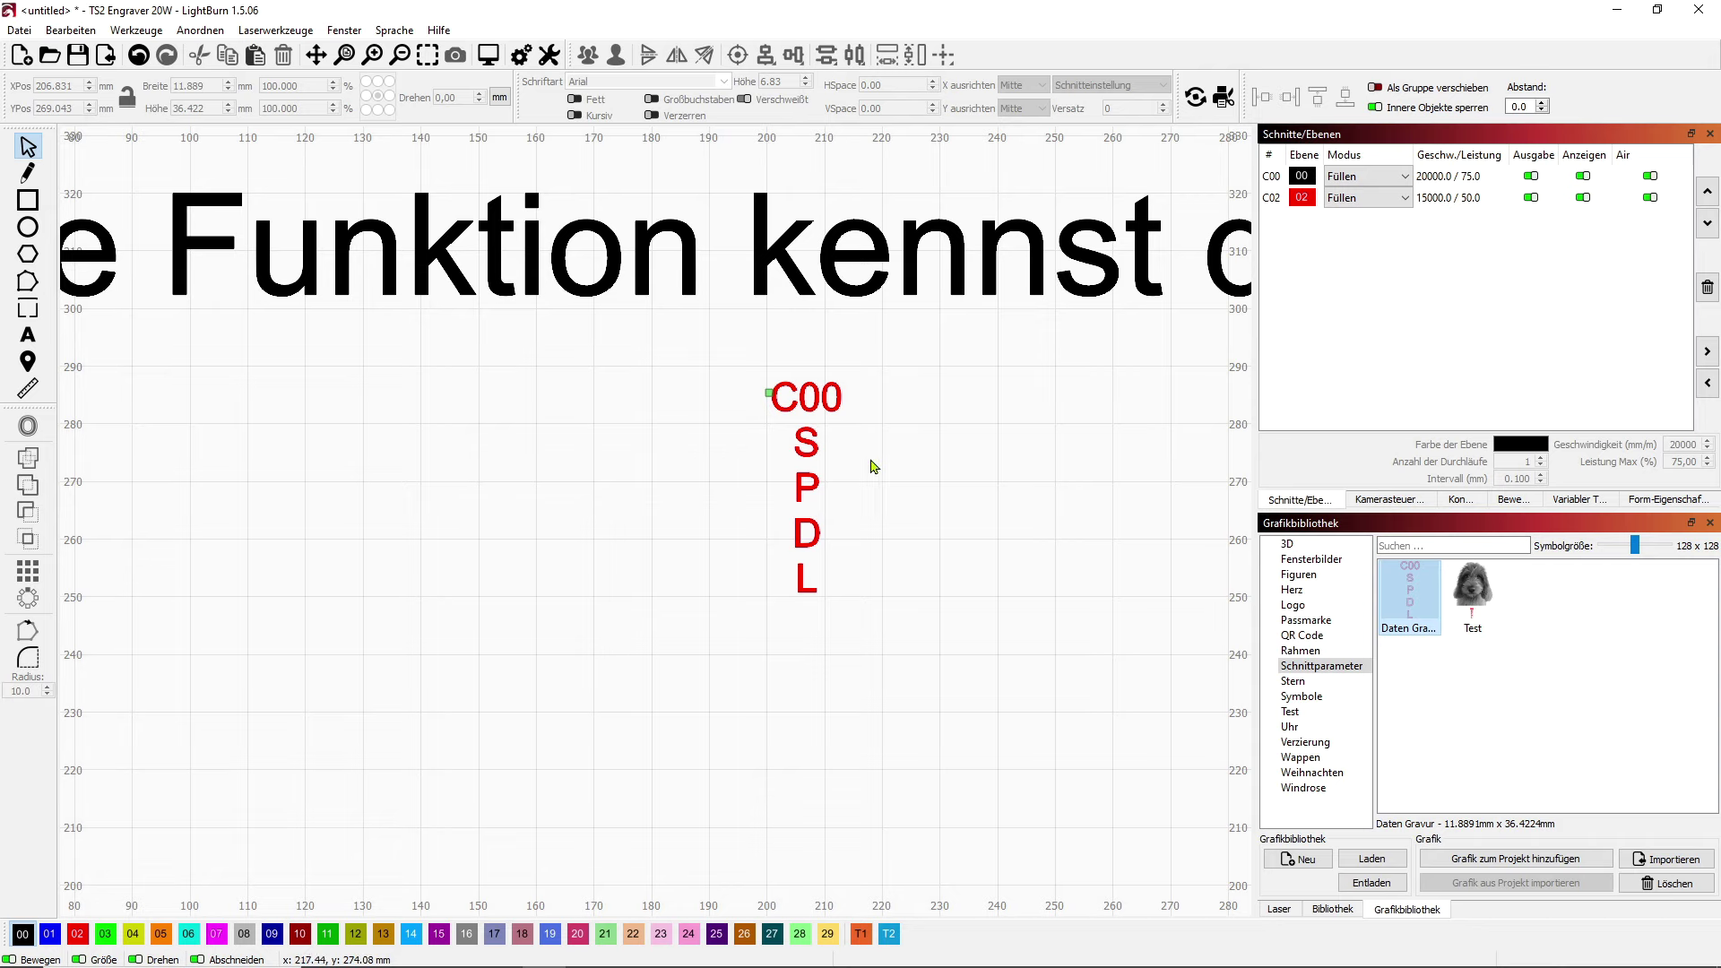
scroll(706, 531, "down", 1)
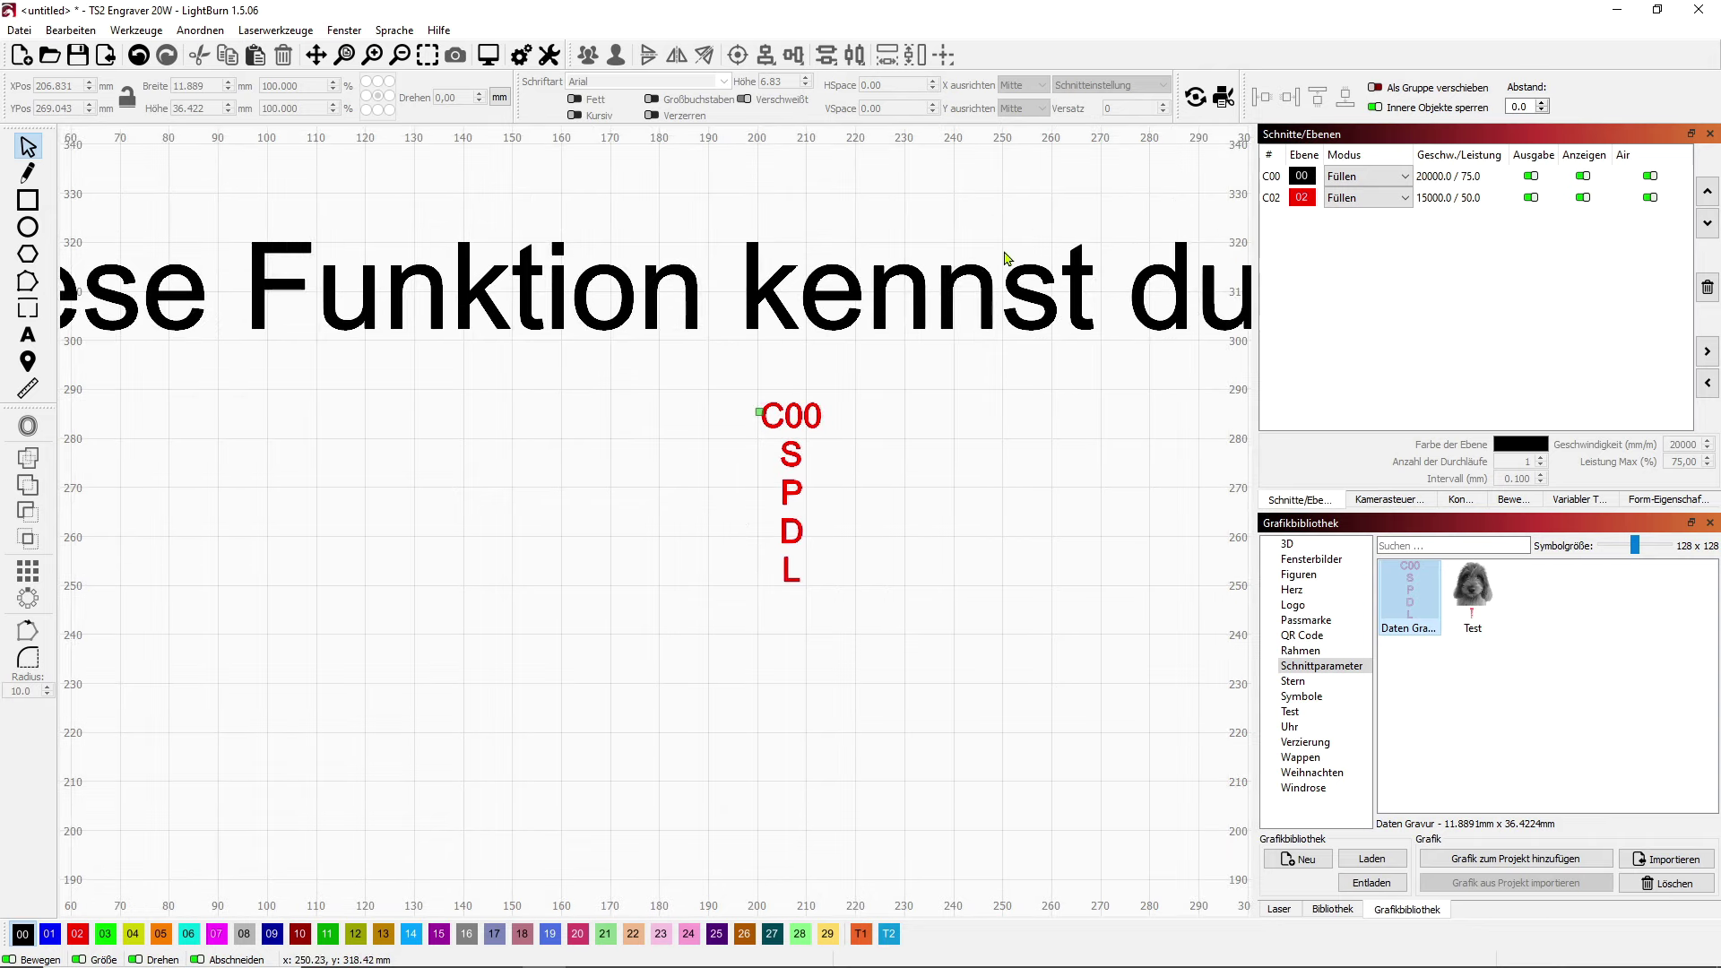
scroll(937, 251, "down", 1)
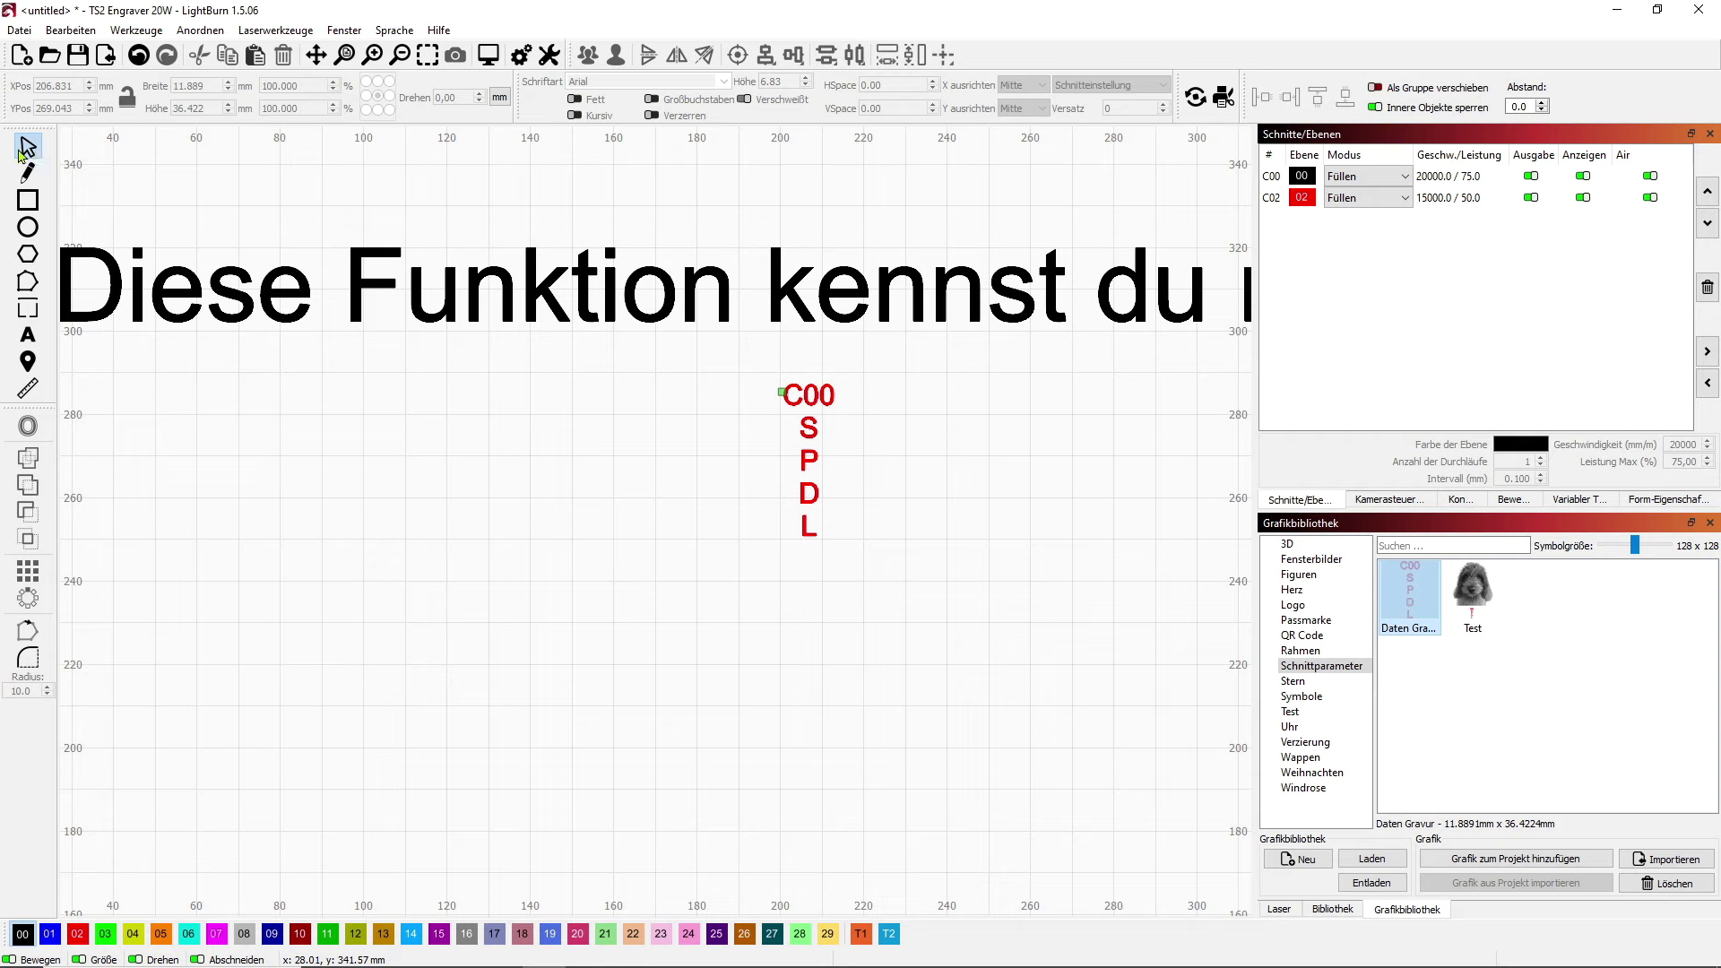
- Check the headline's text mode, and set the red code text's mode to Normal
left_click(83, 250)
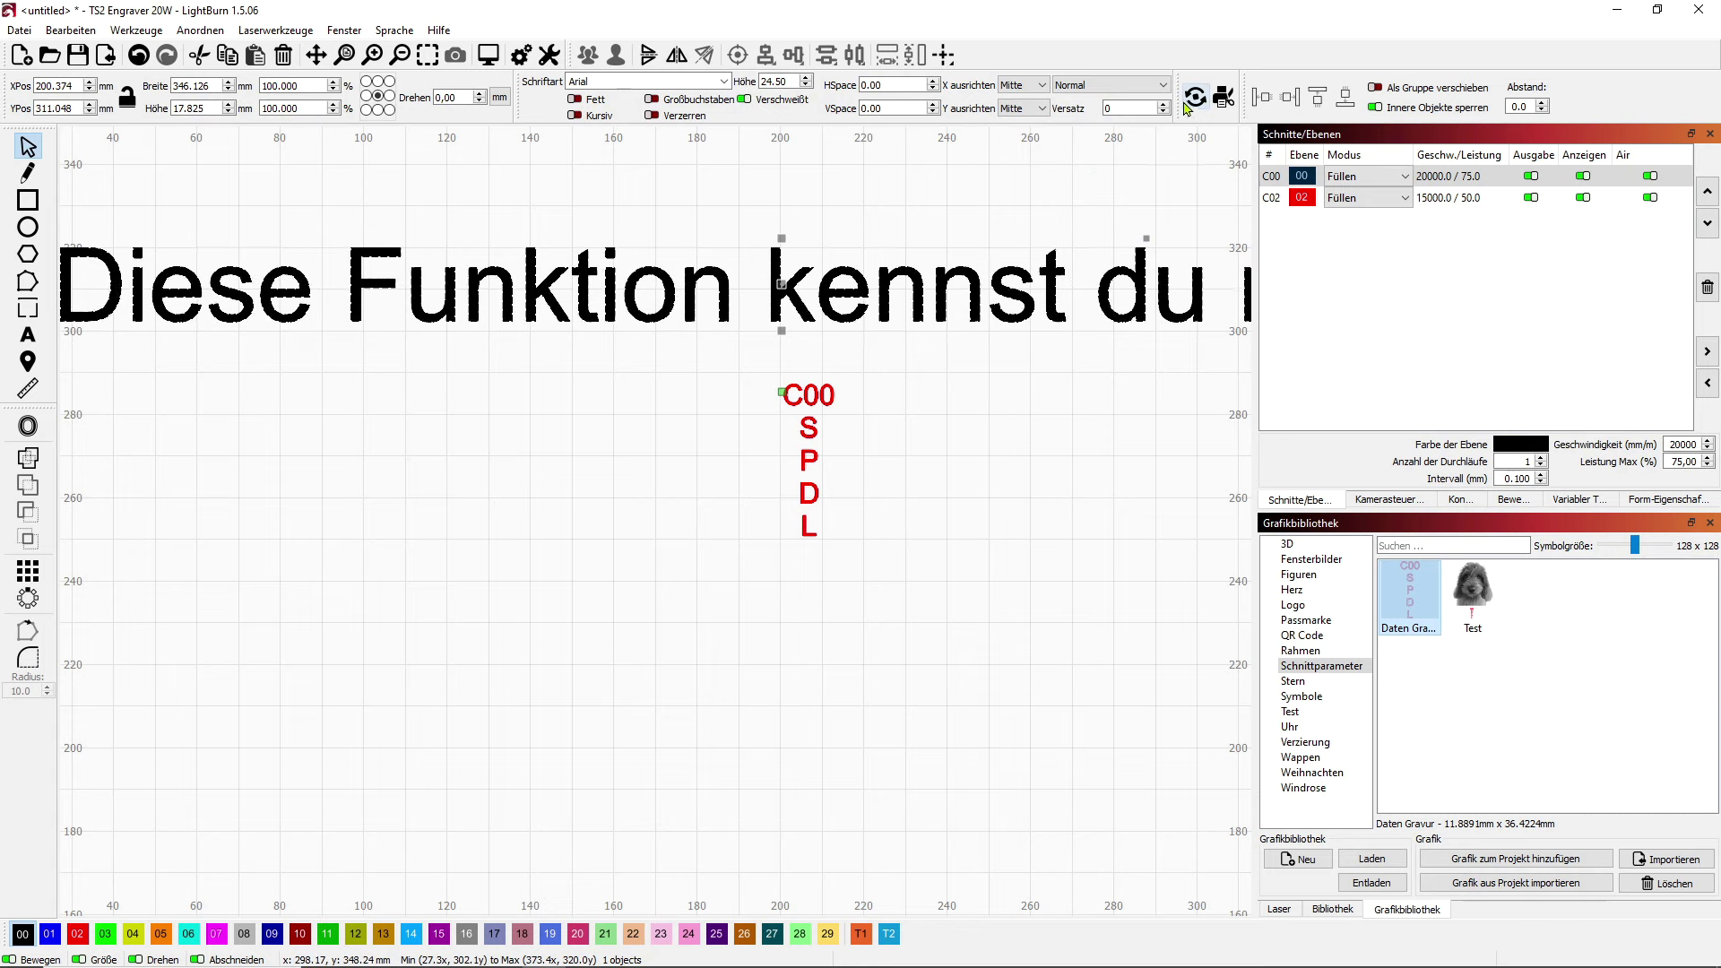
left_click(805, 401)
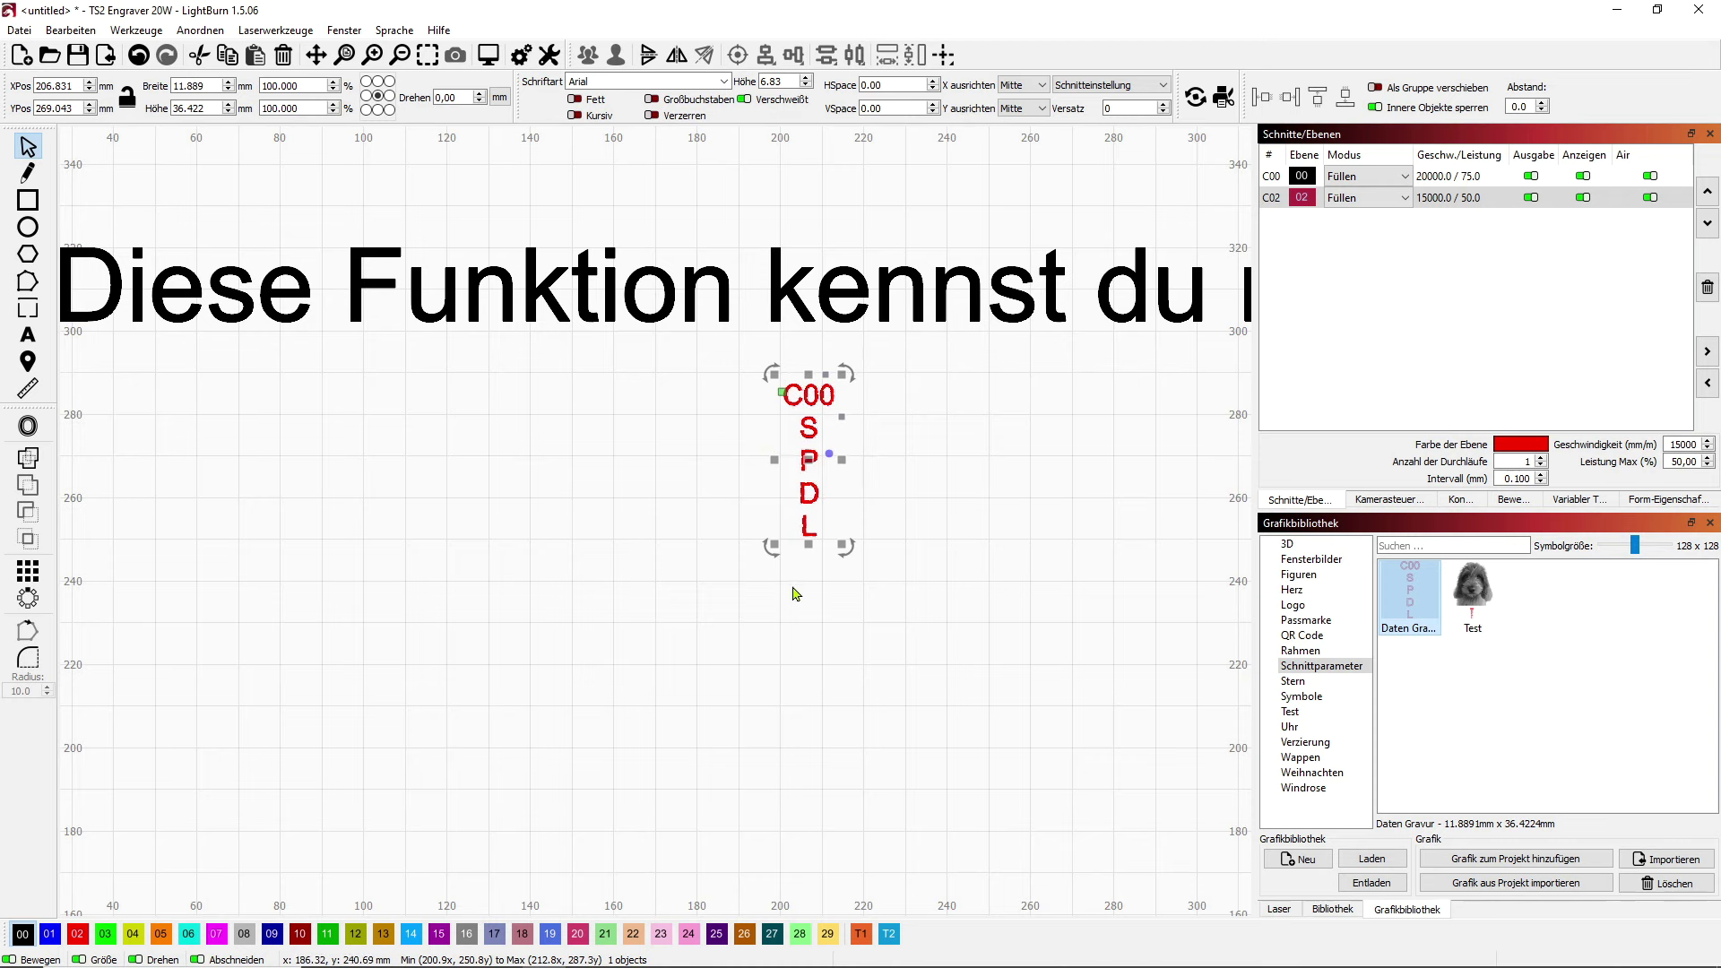
left_click(1131, 85)
left_click(1085, 107)
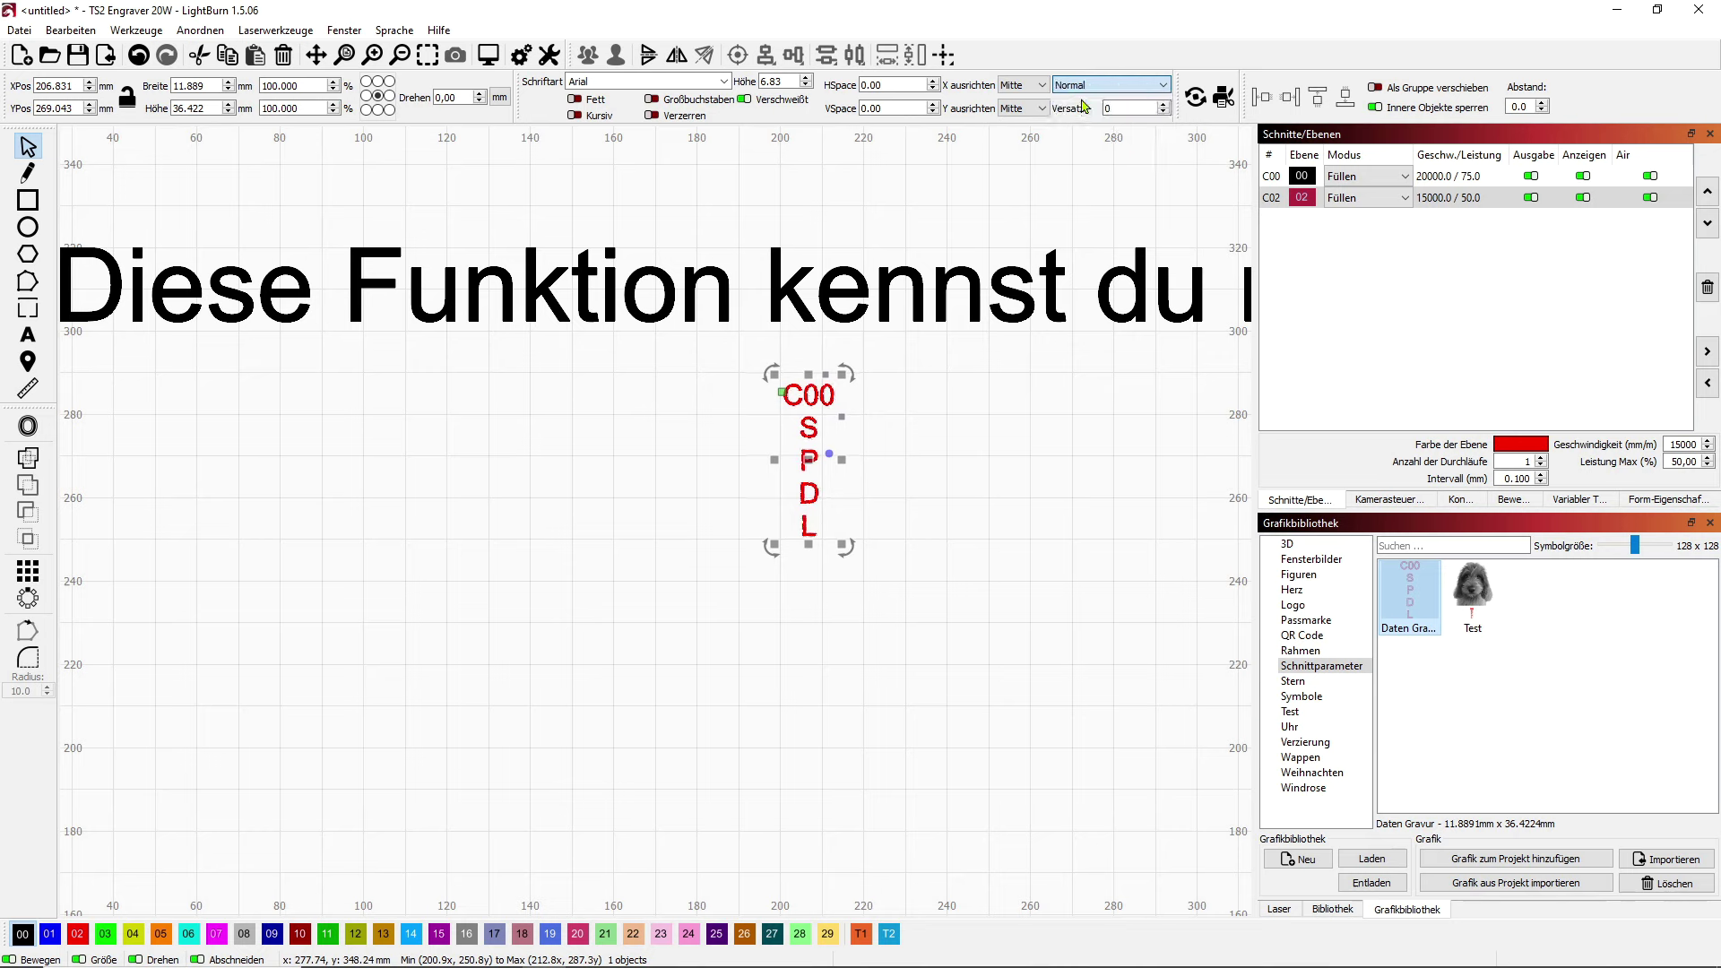
scroll(1098, 87, "up", 3)
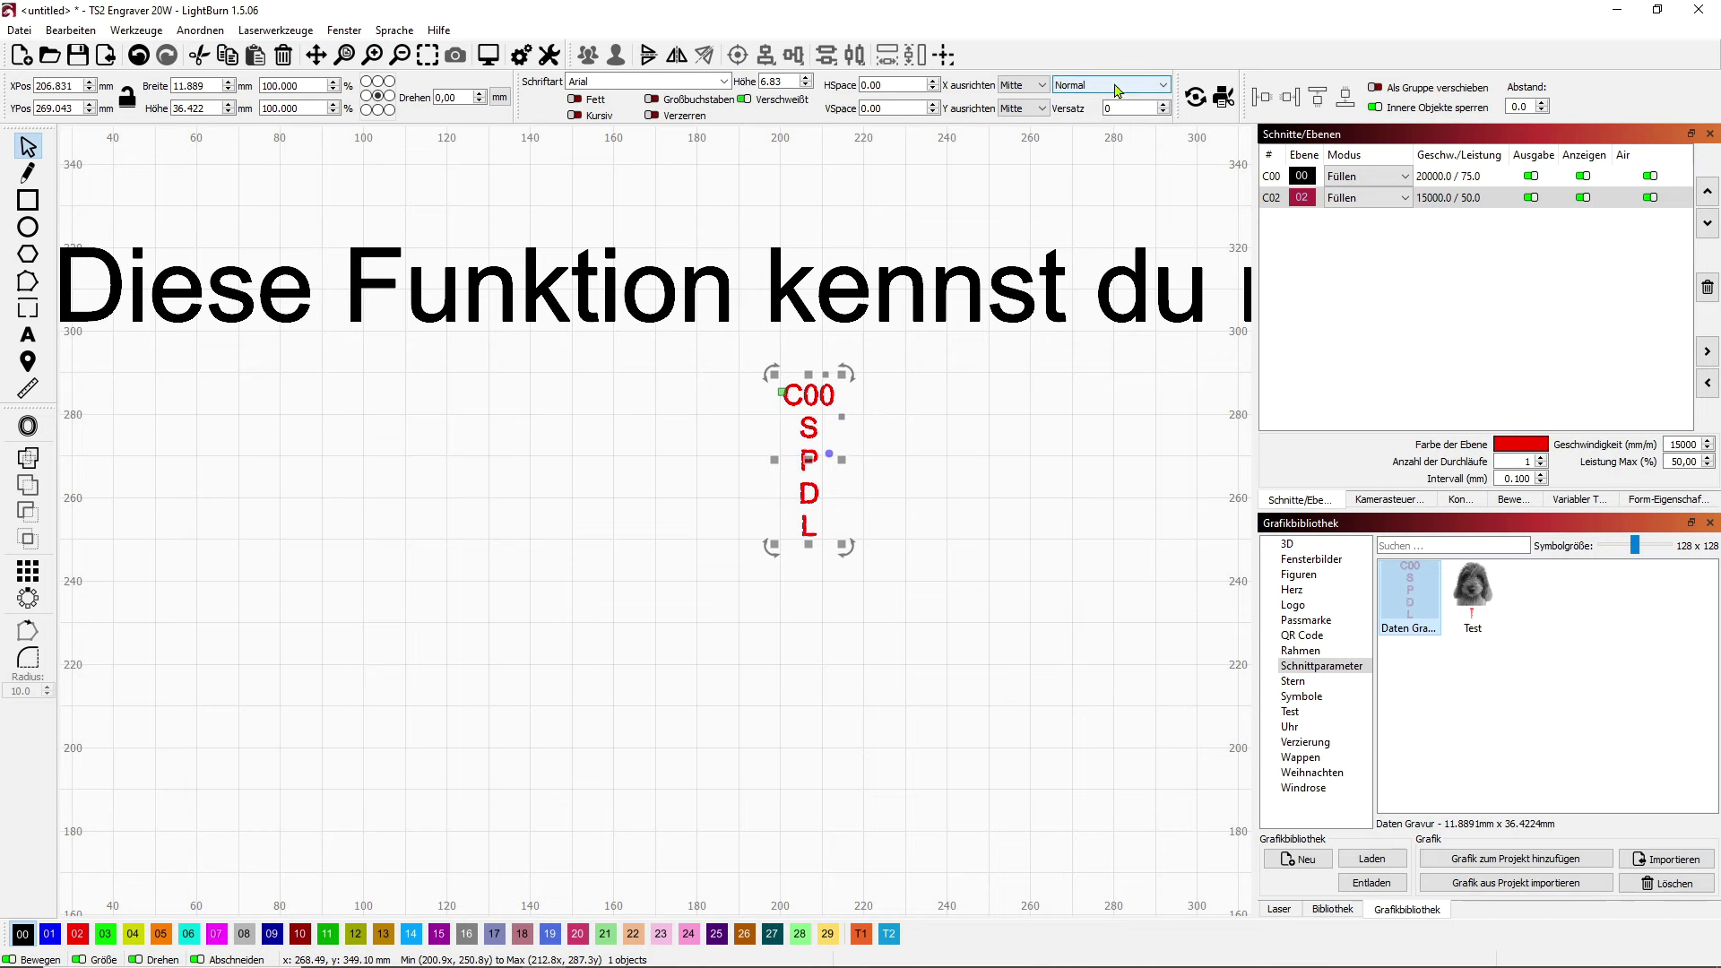
- Set the red code text's variable text mode to Schnitteinstellung and deselect it
left_click(1163, 86)
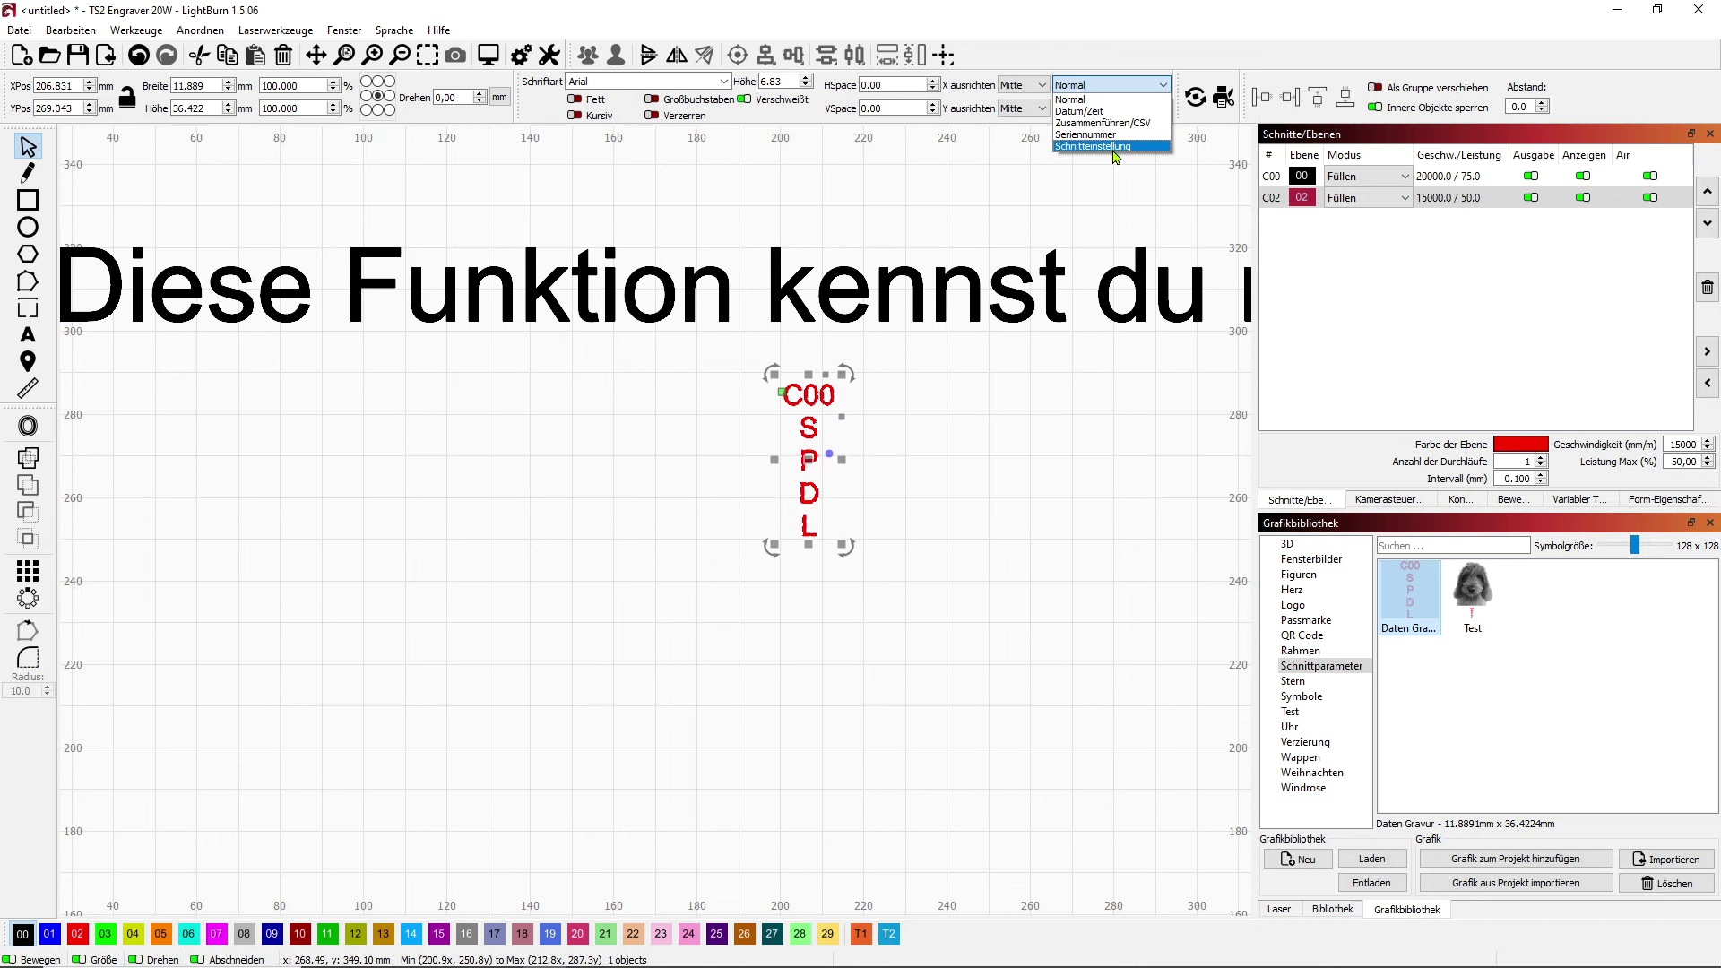
left_click(1115, 148)
left_click(1096, 212)
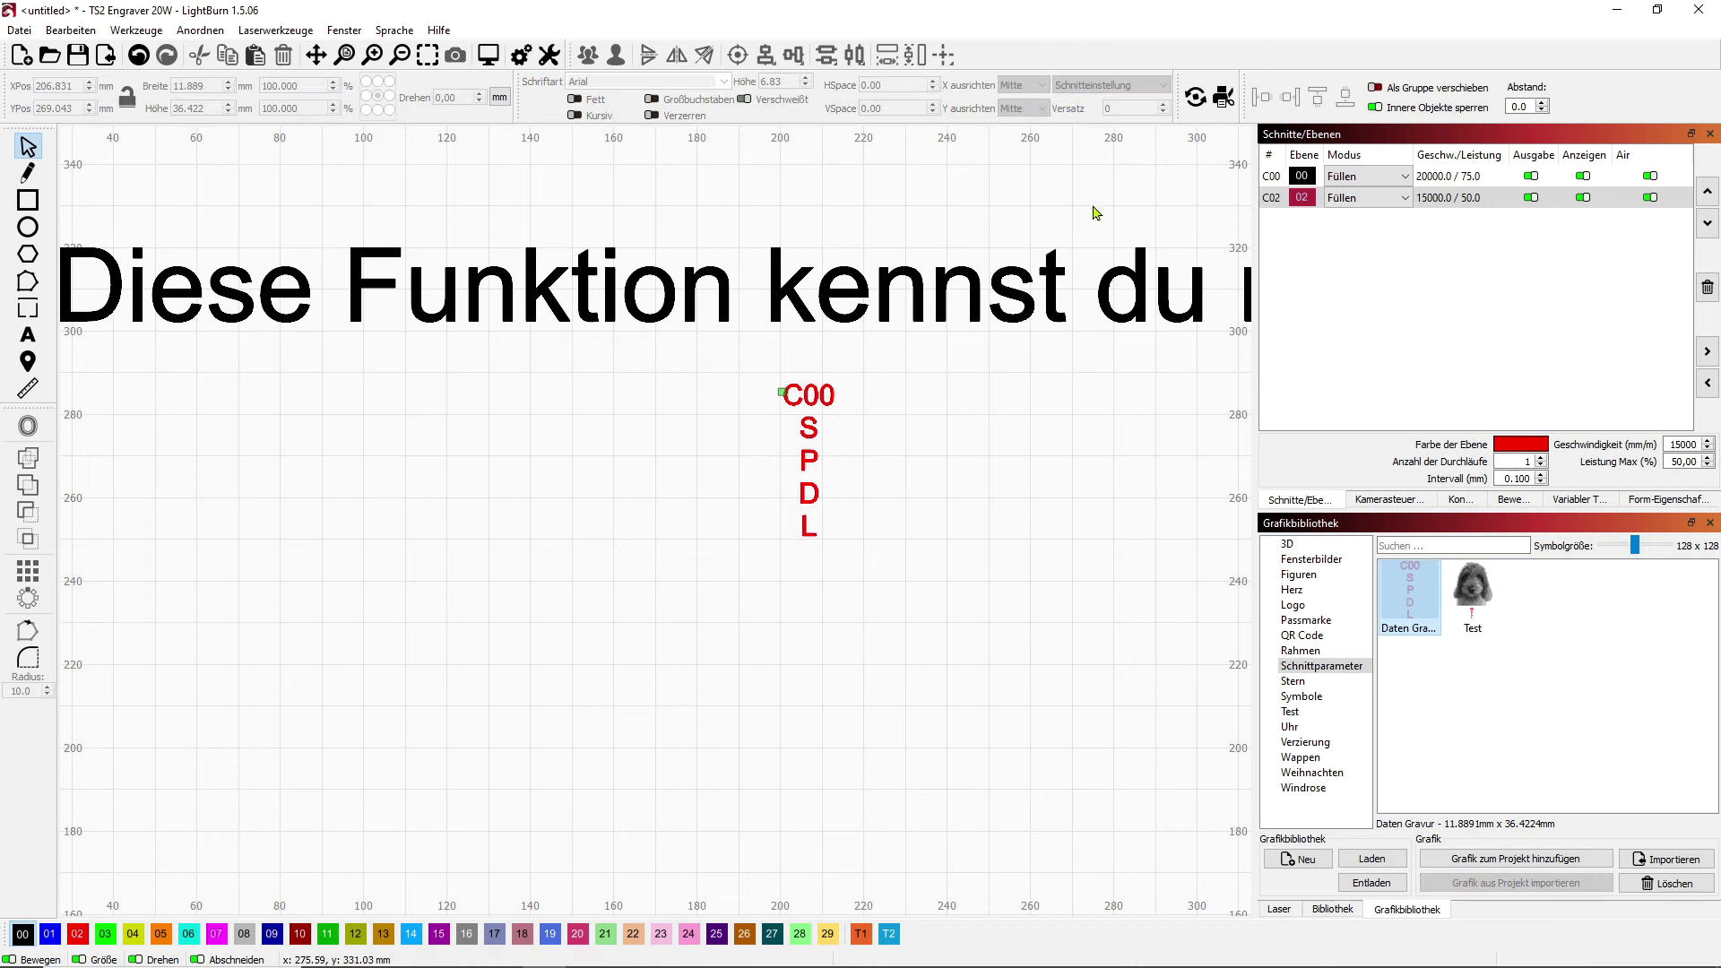
- Preview the job to check the engraving parameters generated from the code text below the headline, deselecting the text before previewing again
scroll(926, 400, "down", 5)
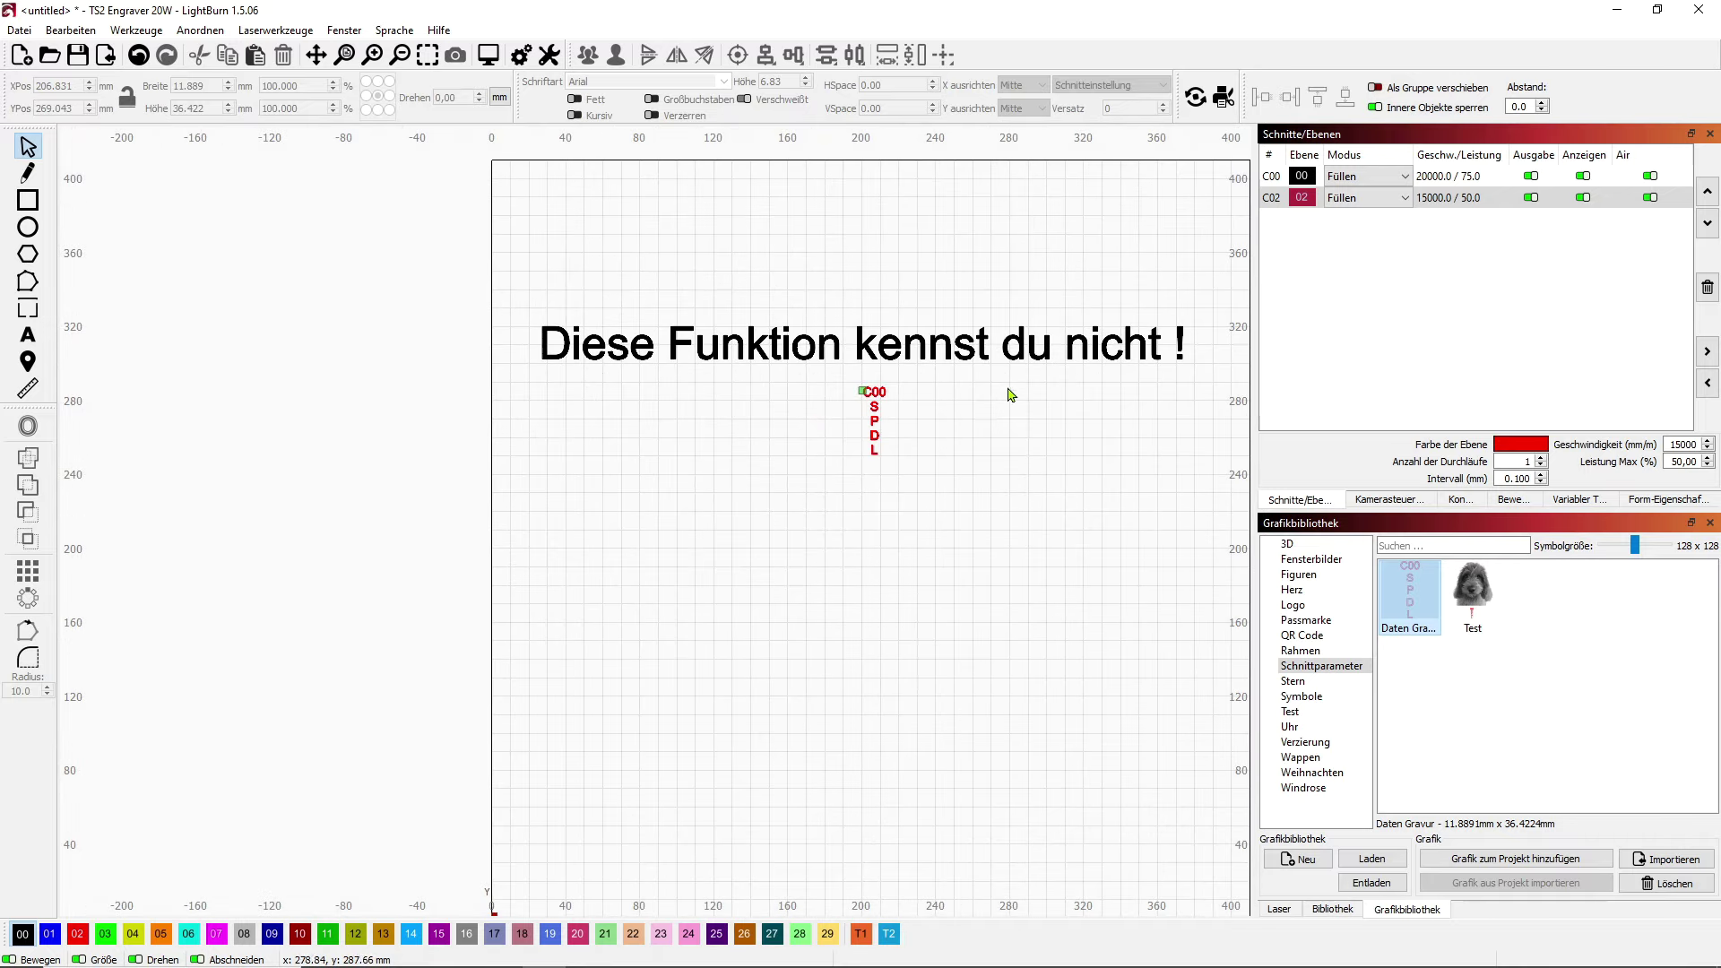
left_click(488, 56)
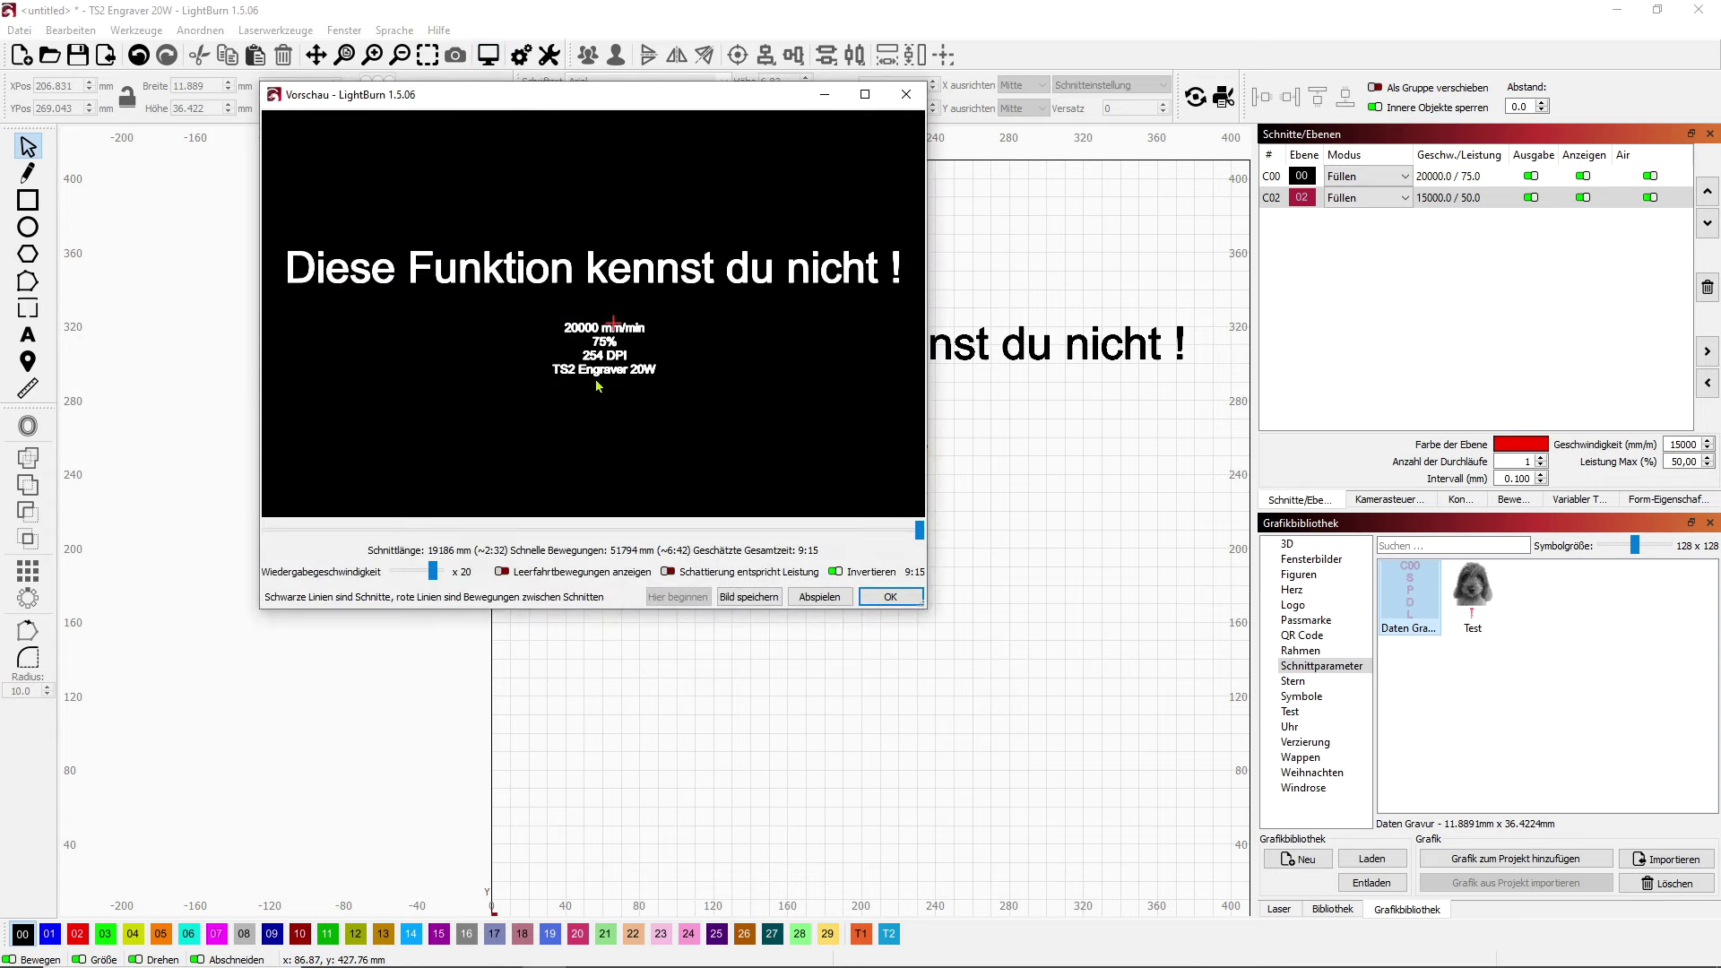
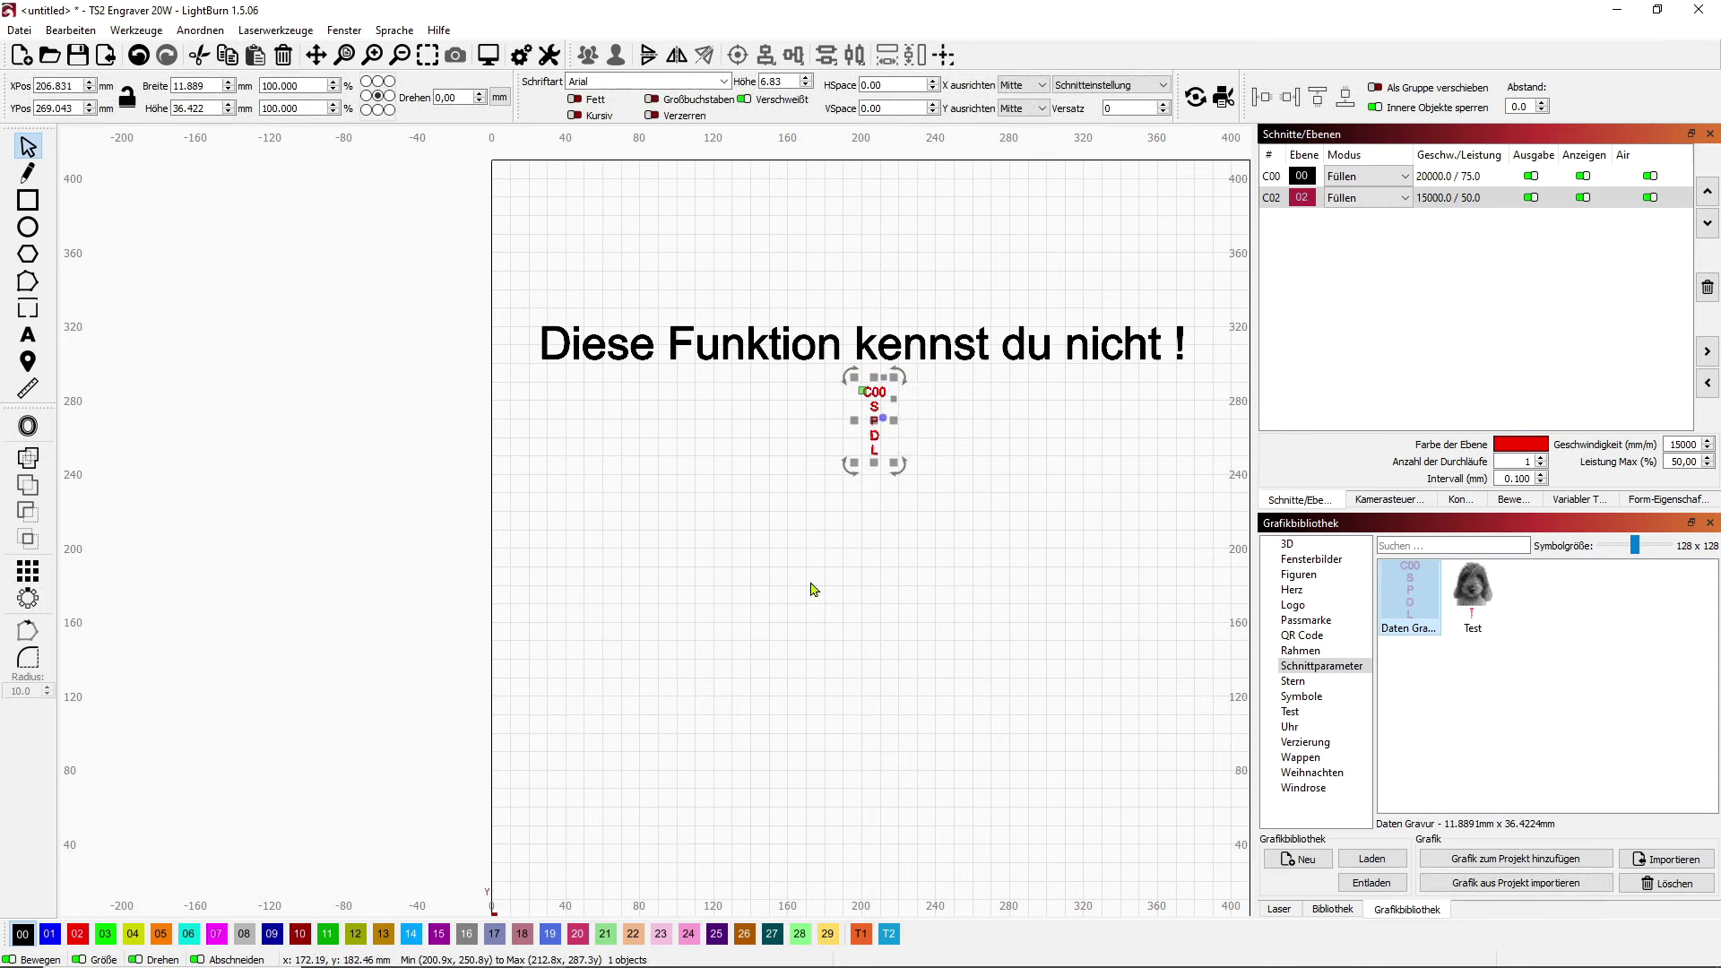
key("Escape")
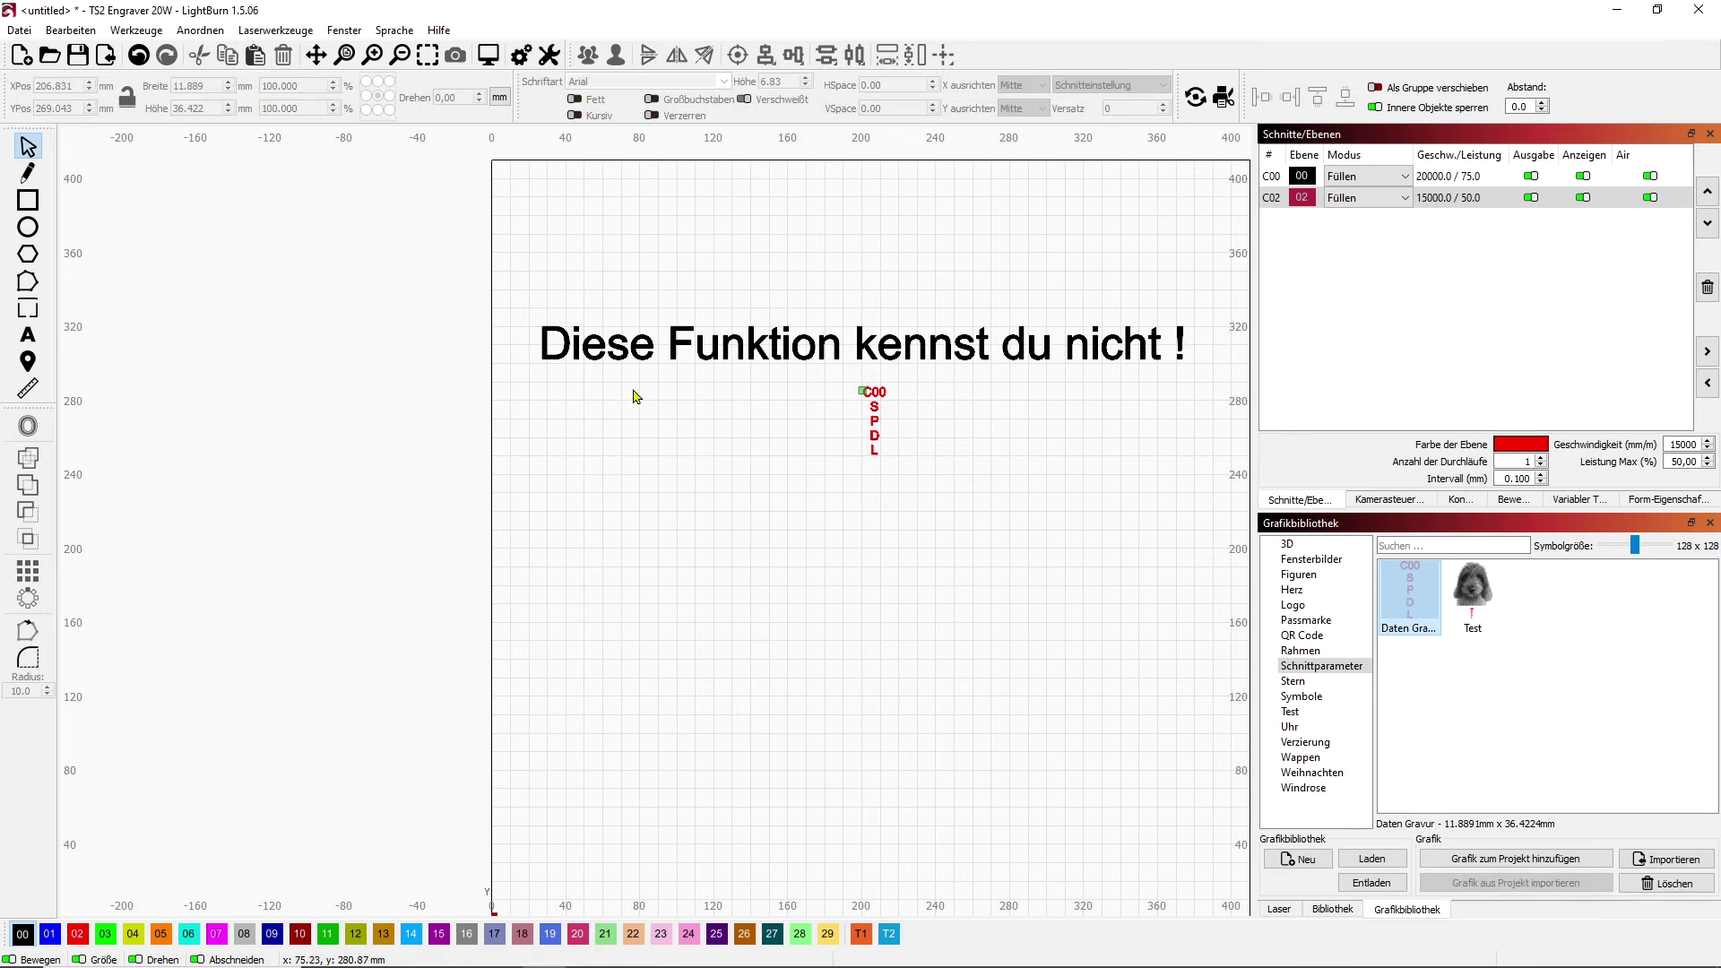
left_click(494, 55)
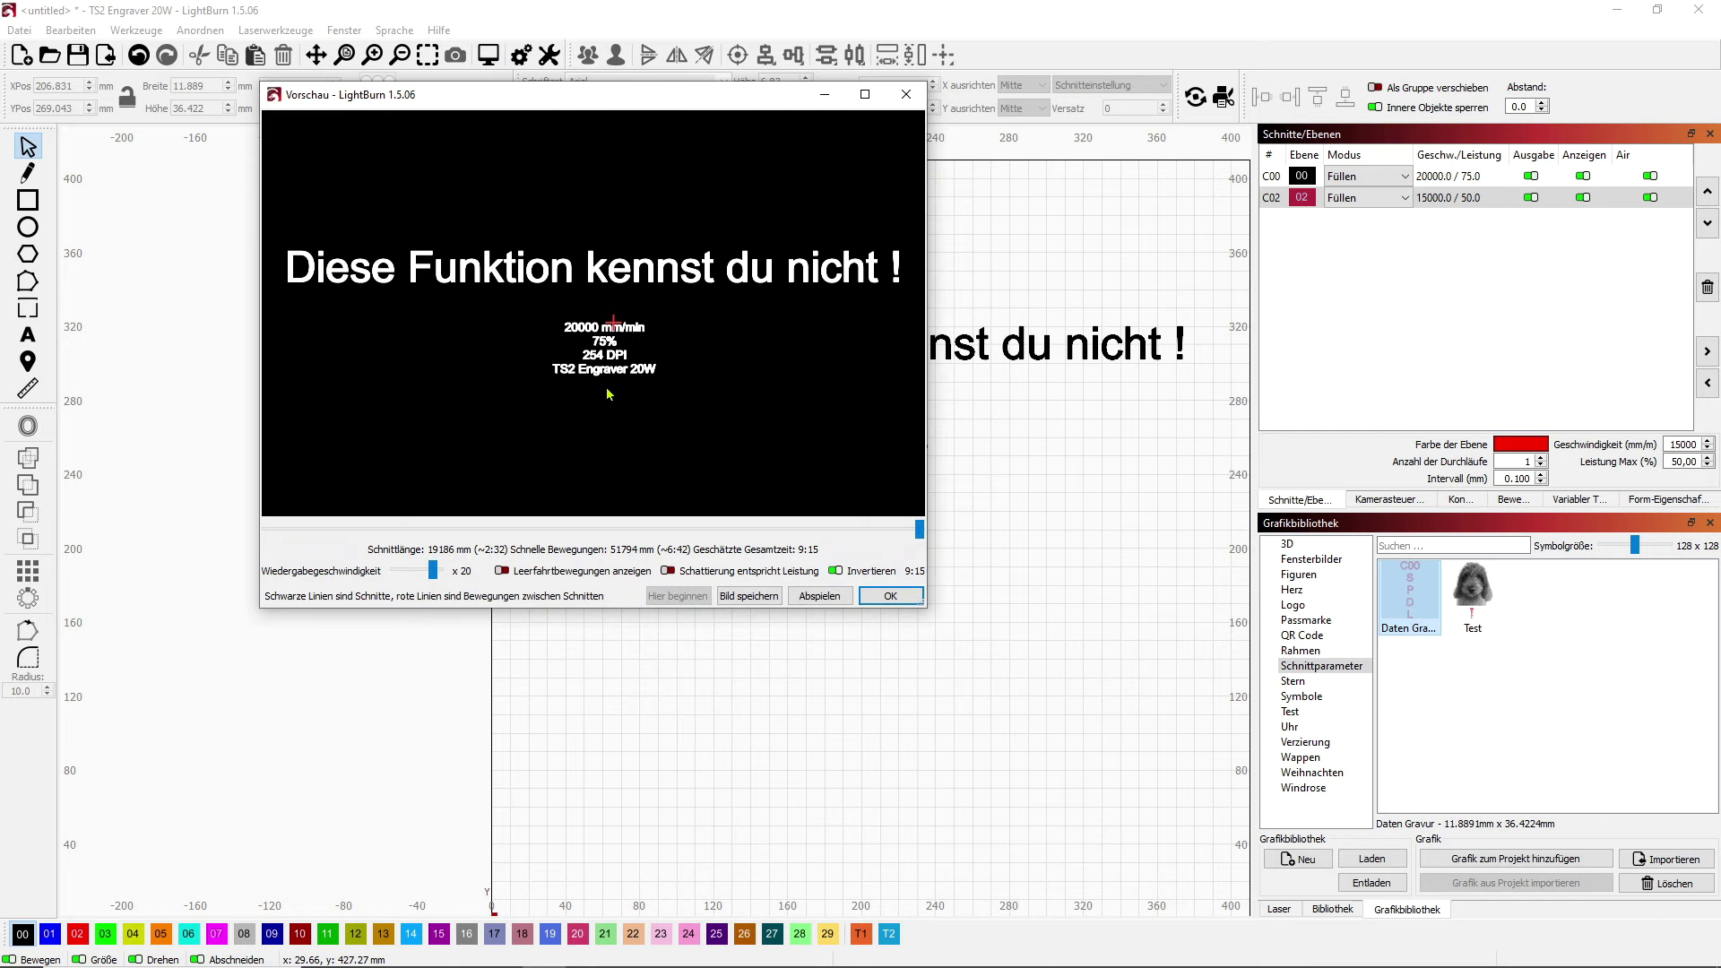
- Enlarge the red code text to about 95 mm wide and 292 mm high, and preview the job at that size
left_click(890, 596)
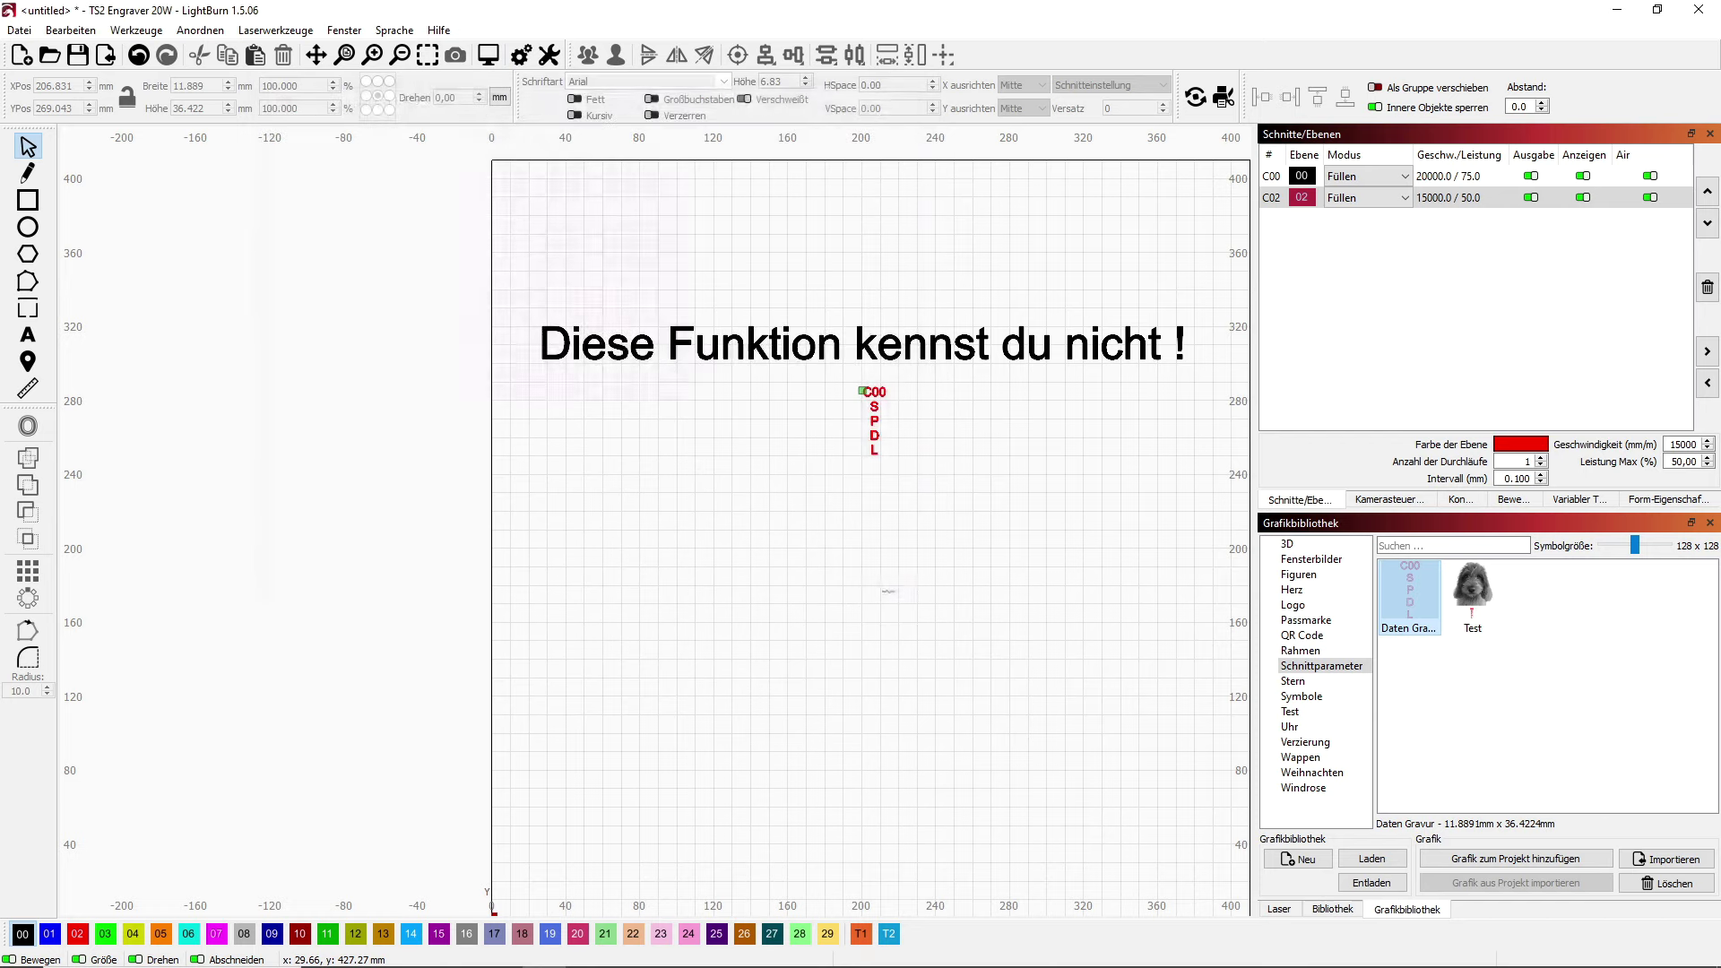
left_click(874, 452)
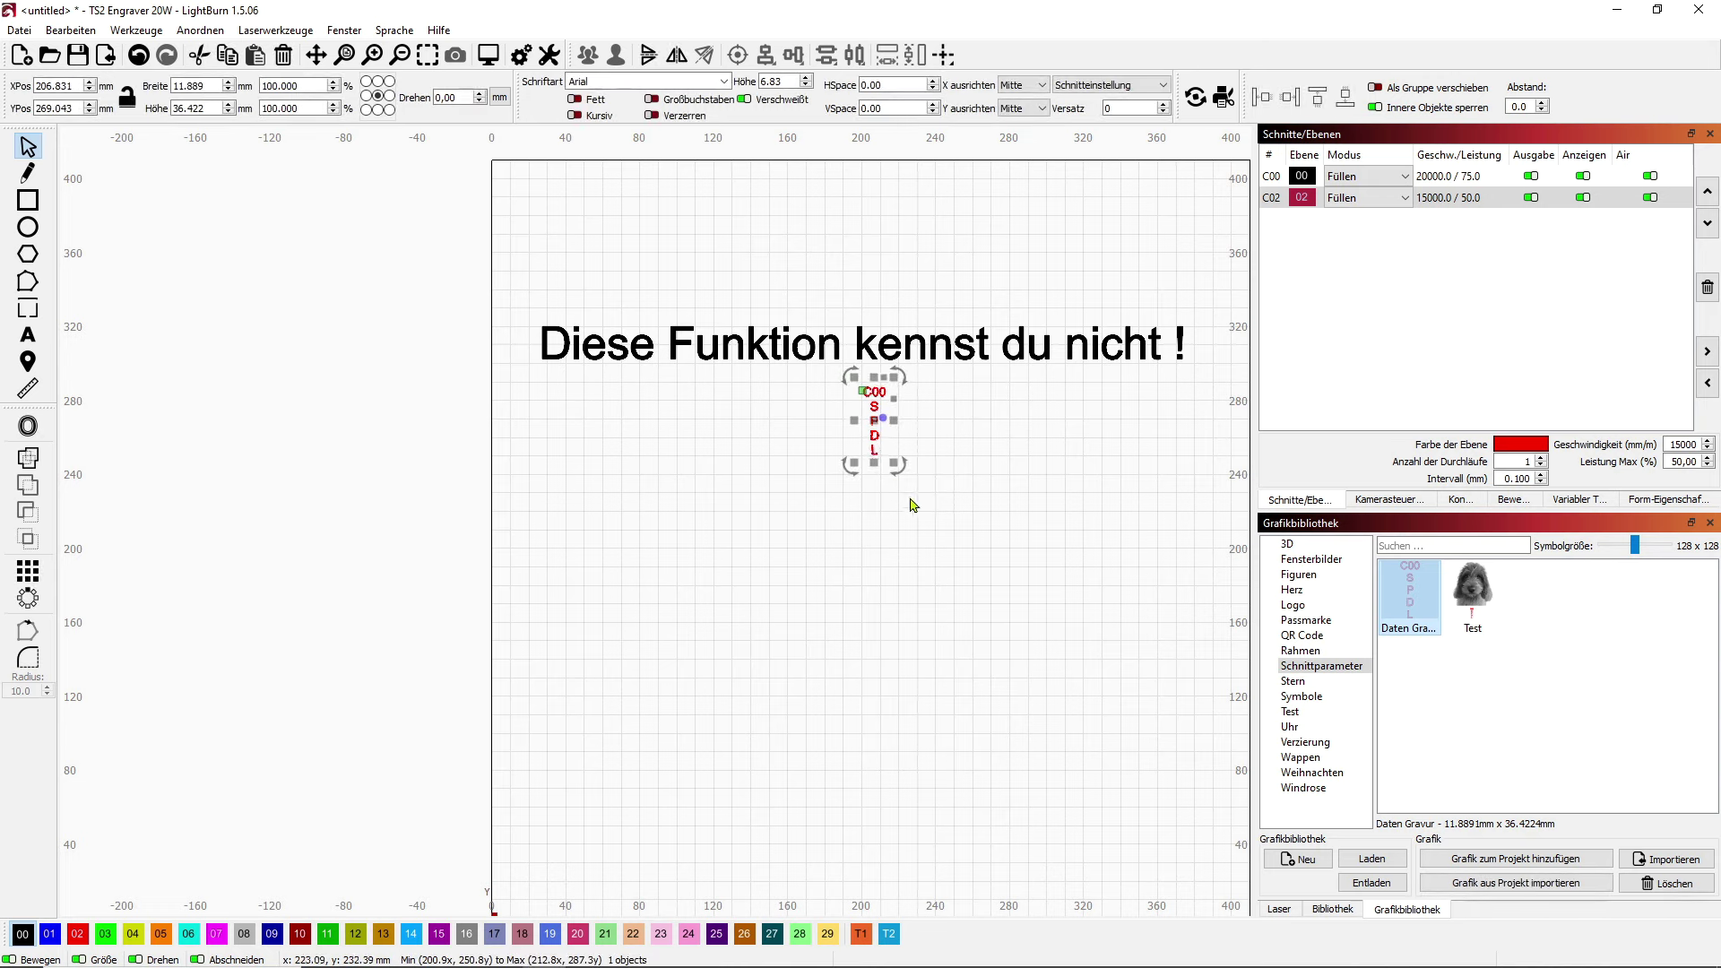
left_click_drag(893, 466, 1047, 759)
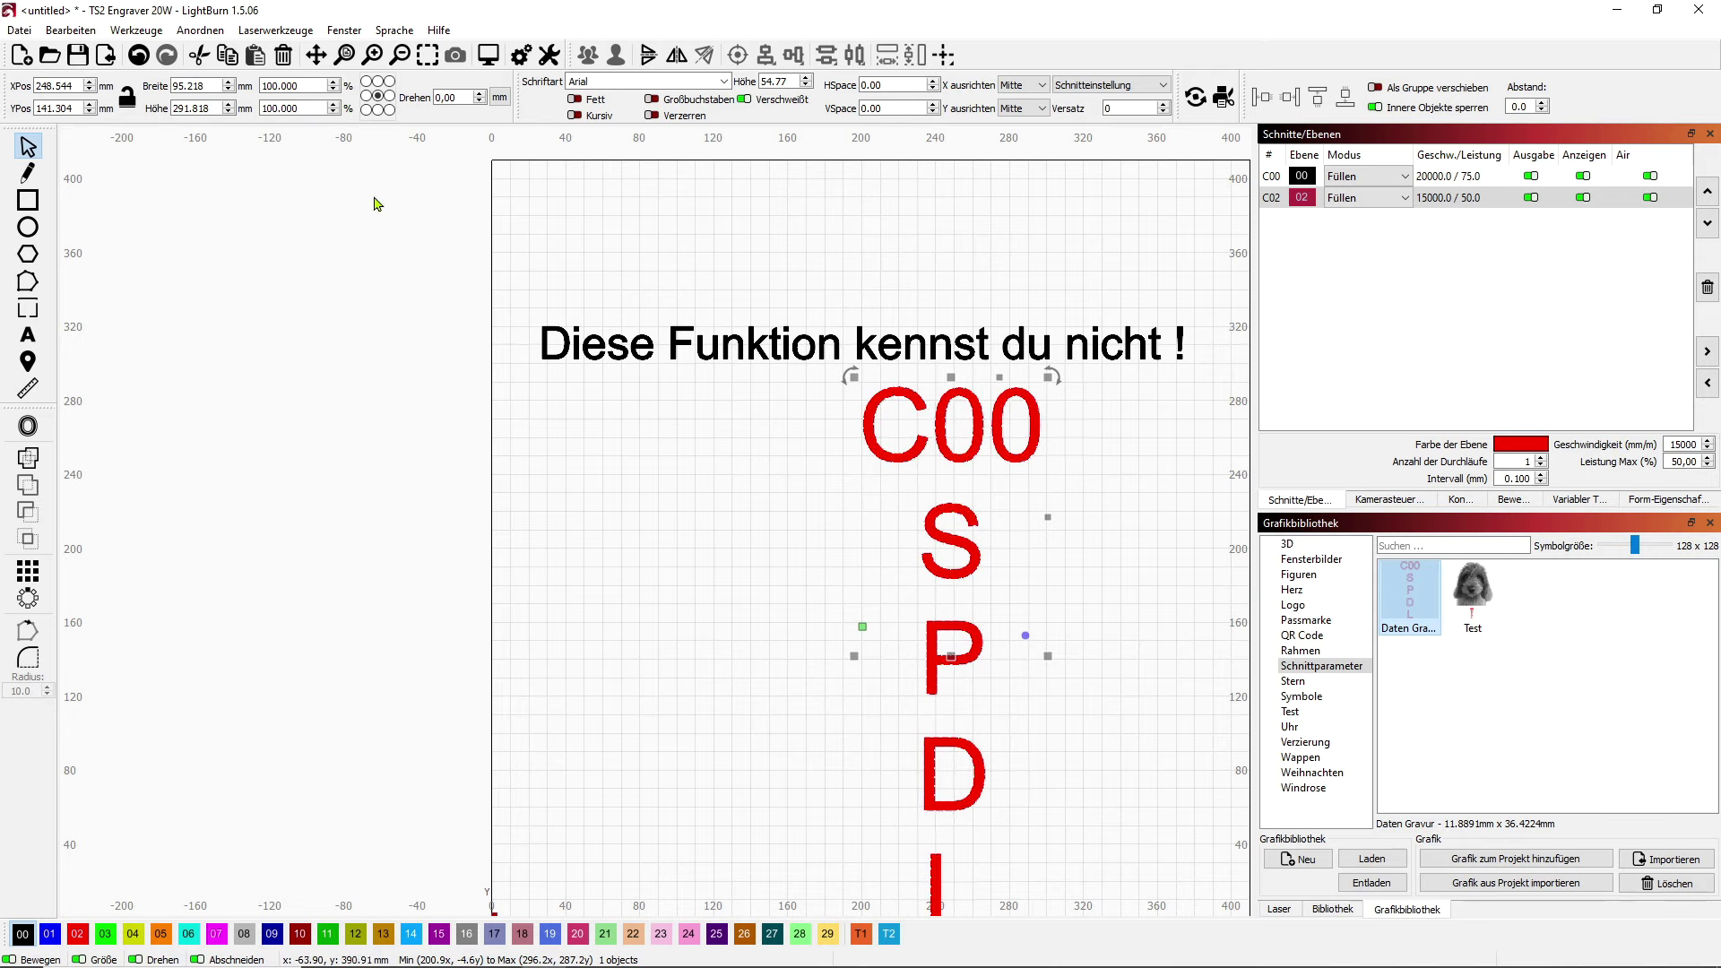
left_click(488, 54)
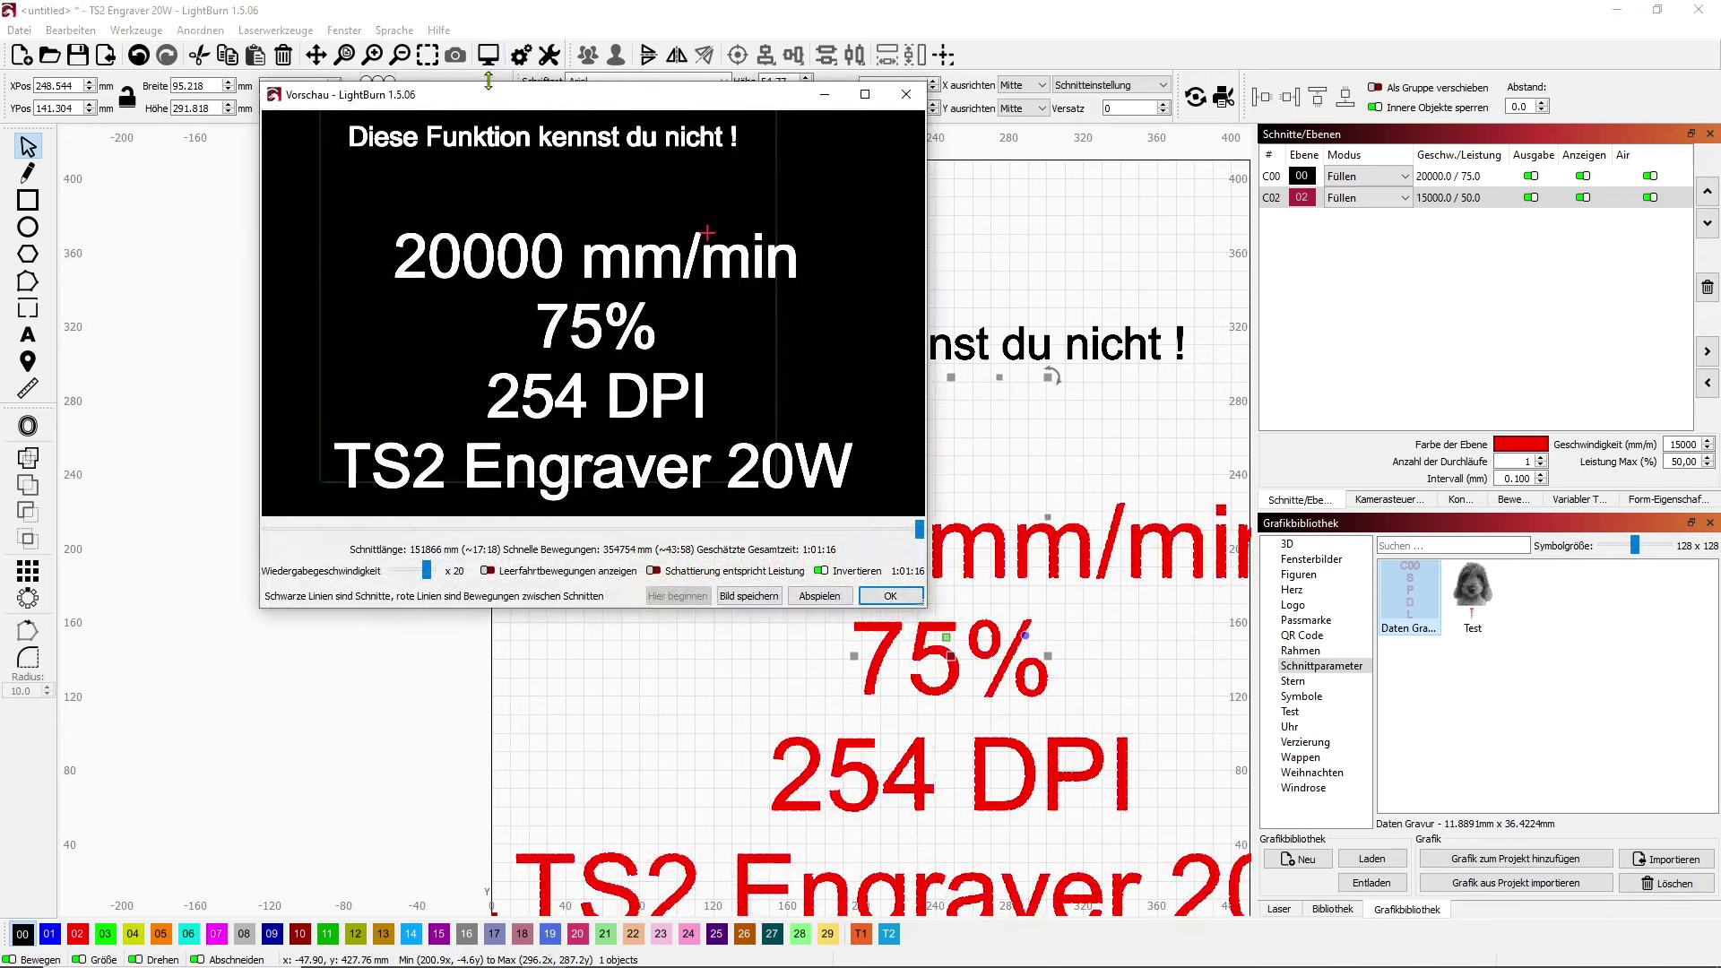
left_click(890, 596)
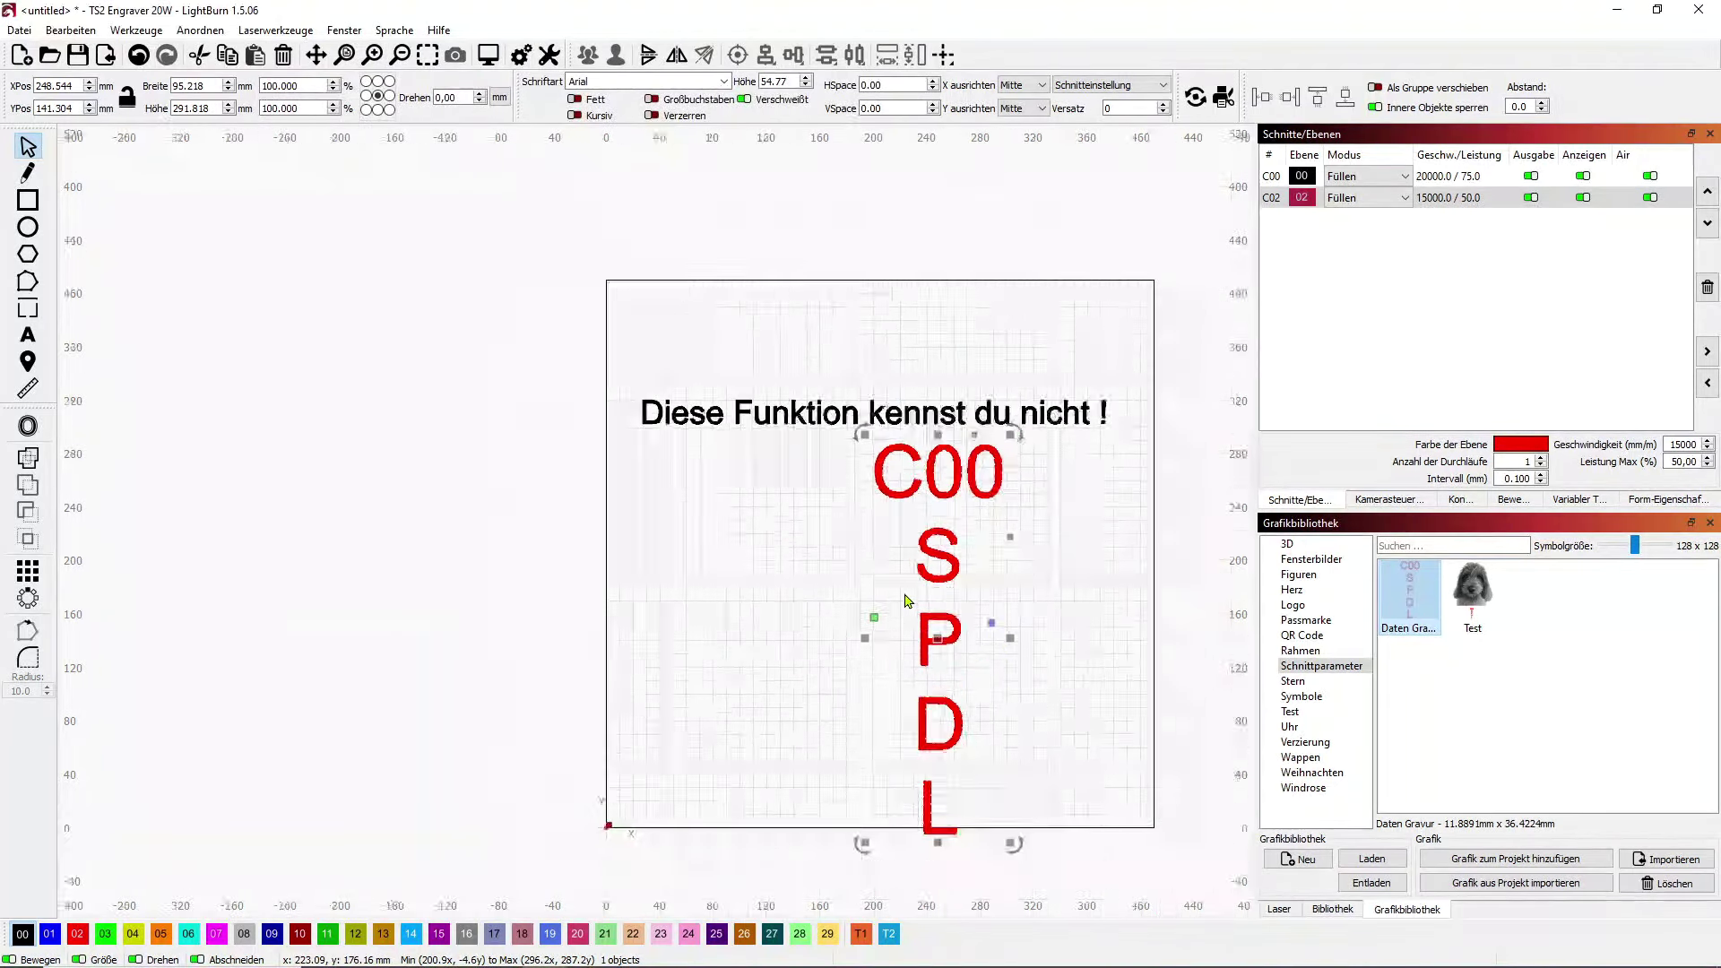
- Shrink the red code text to about 4.2 mm wide and 12.9 mm high, and preview the job again
left_click_drag(979, 771, 878, 491)
scroll(879, 492, "up", 8)
scroll(883, 489, "down", 5)
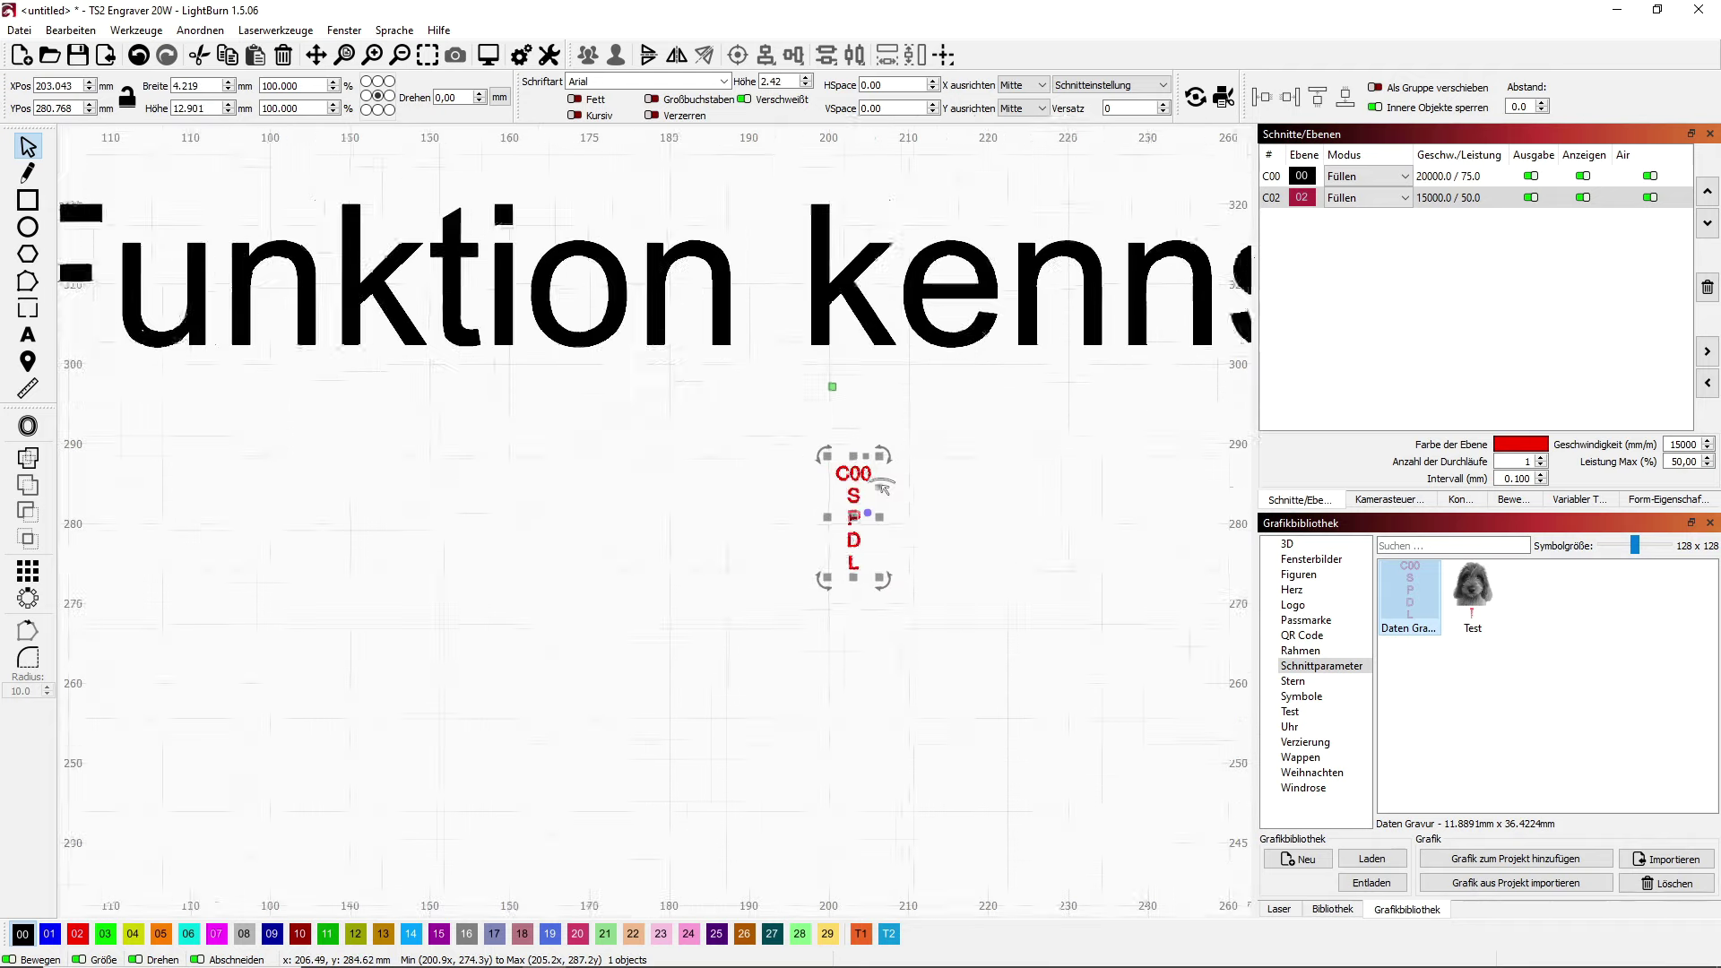
left_click(489, 56)
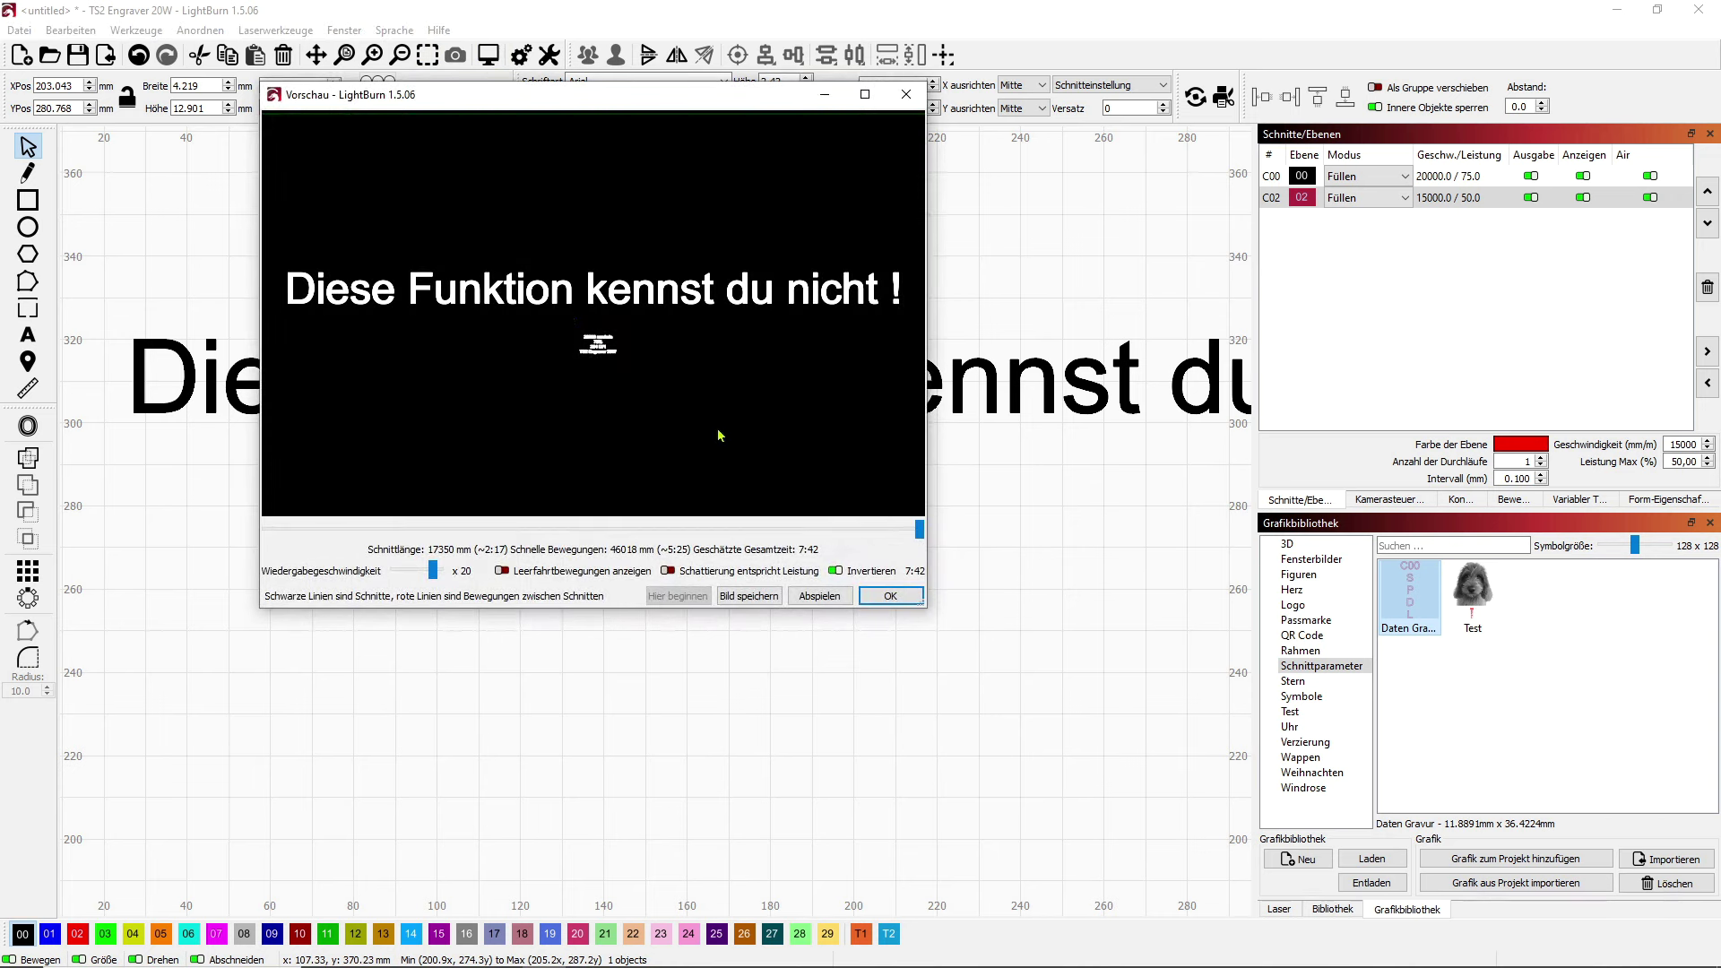
left_click(891, 597)
- Delete the headline and code text, and place the "Test" graphic from the Schnittparameter art library at about X 205, Y 275 mm
scroll(722, 566, "down", 3)
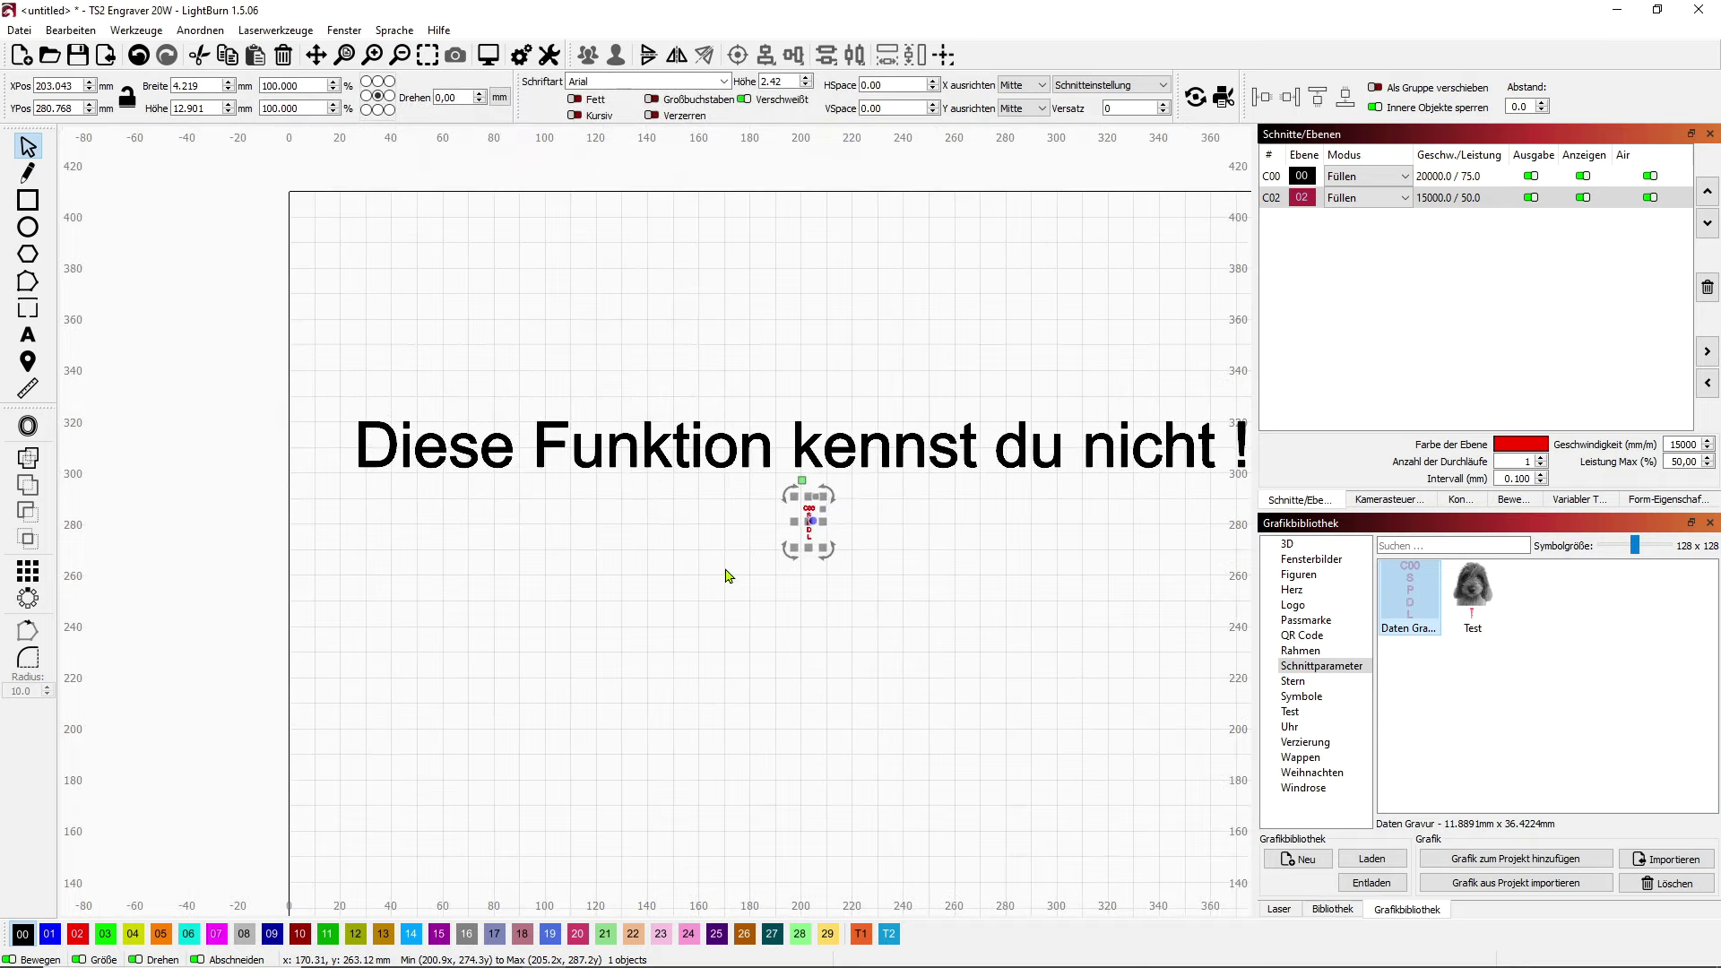
scroll(740, 576, "down", 1)
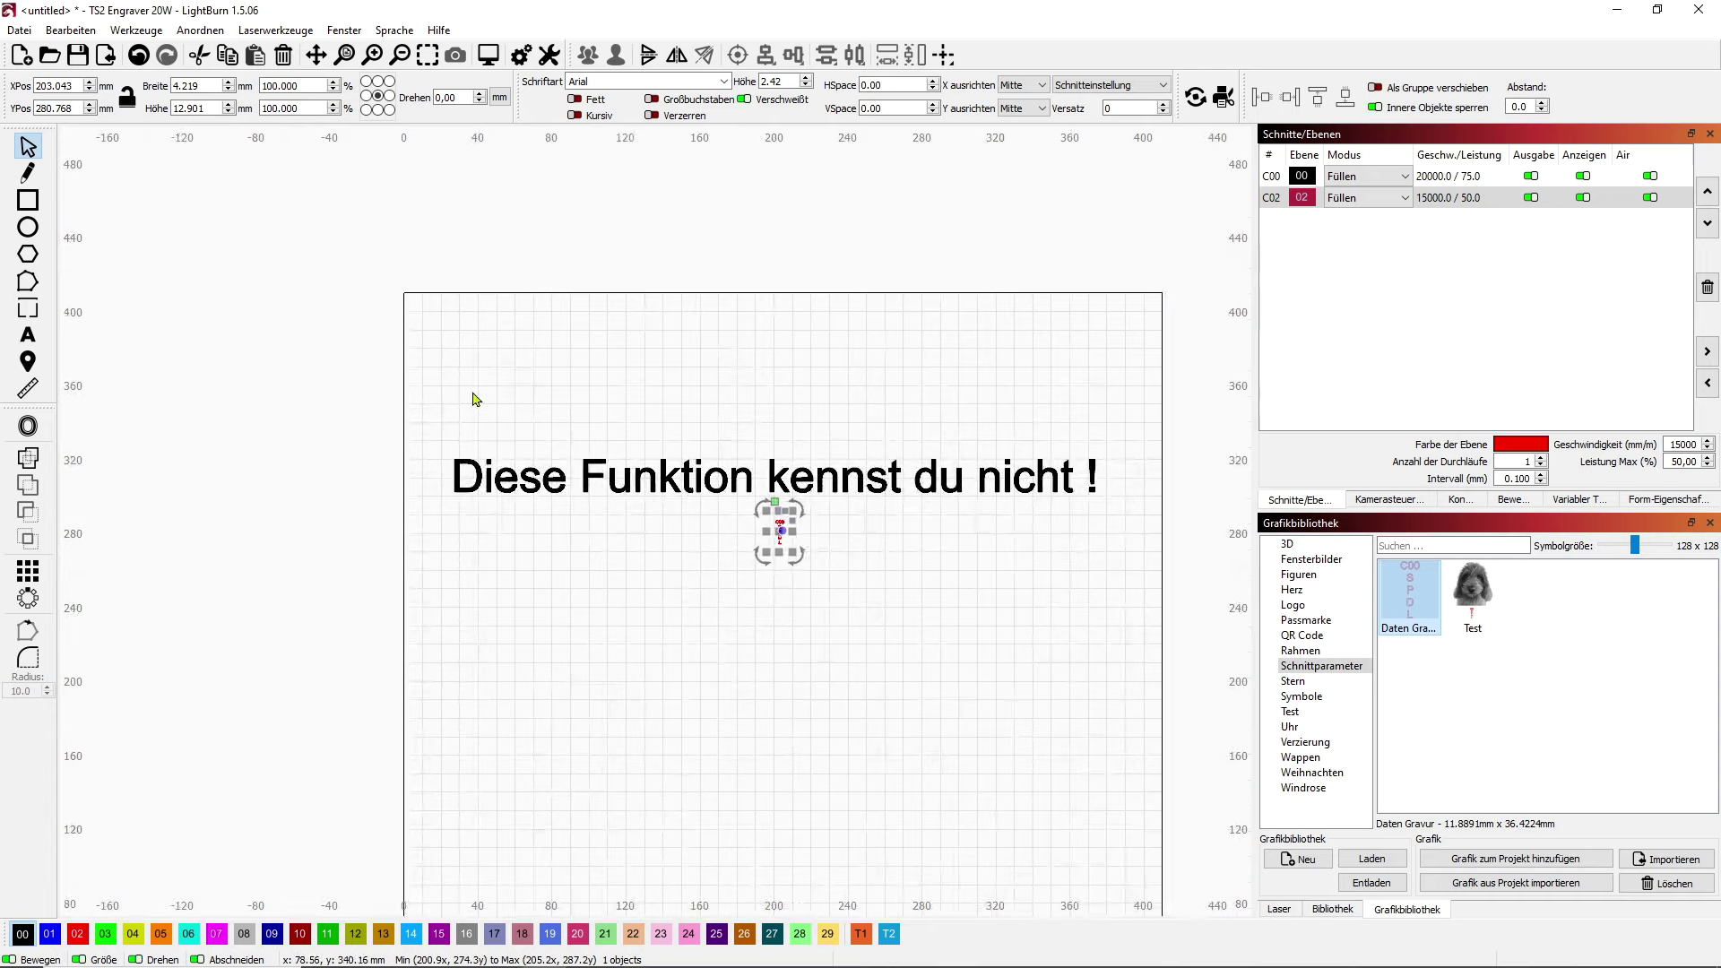
left_click_drag(406, 363, 1119, 701)
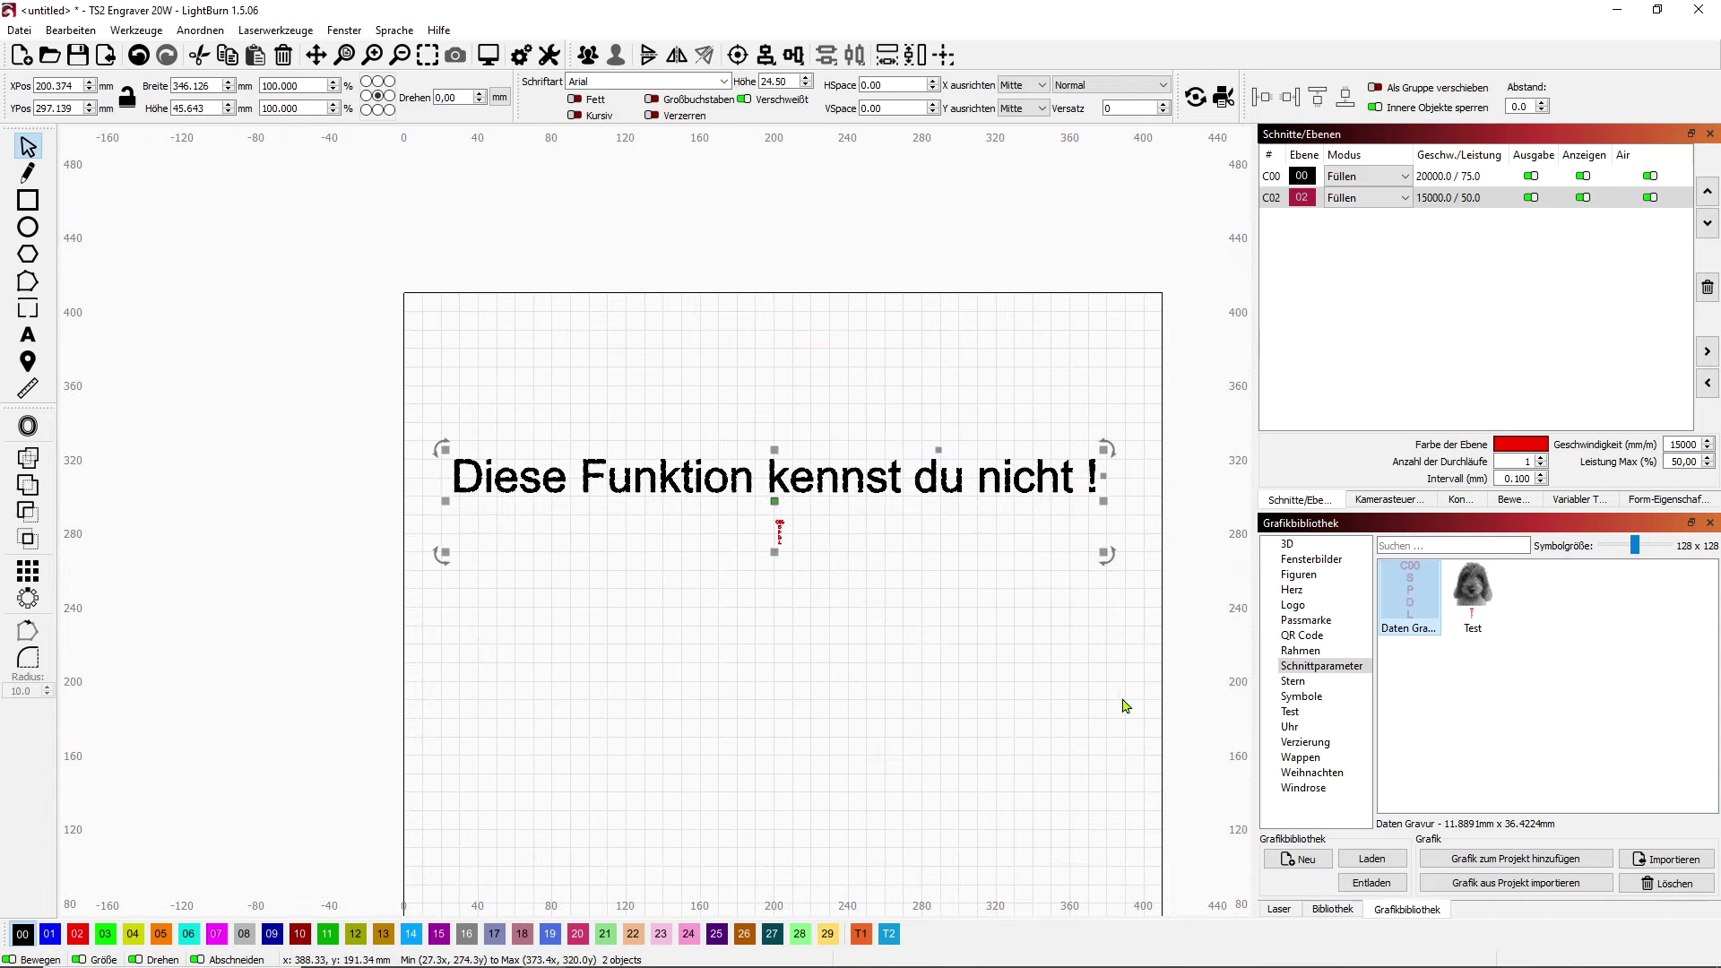
key("Delete")
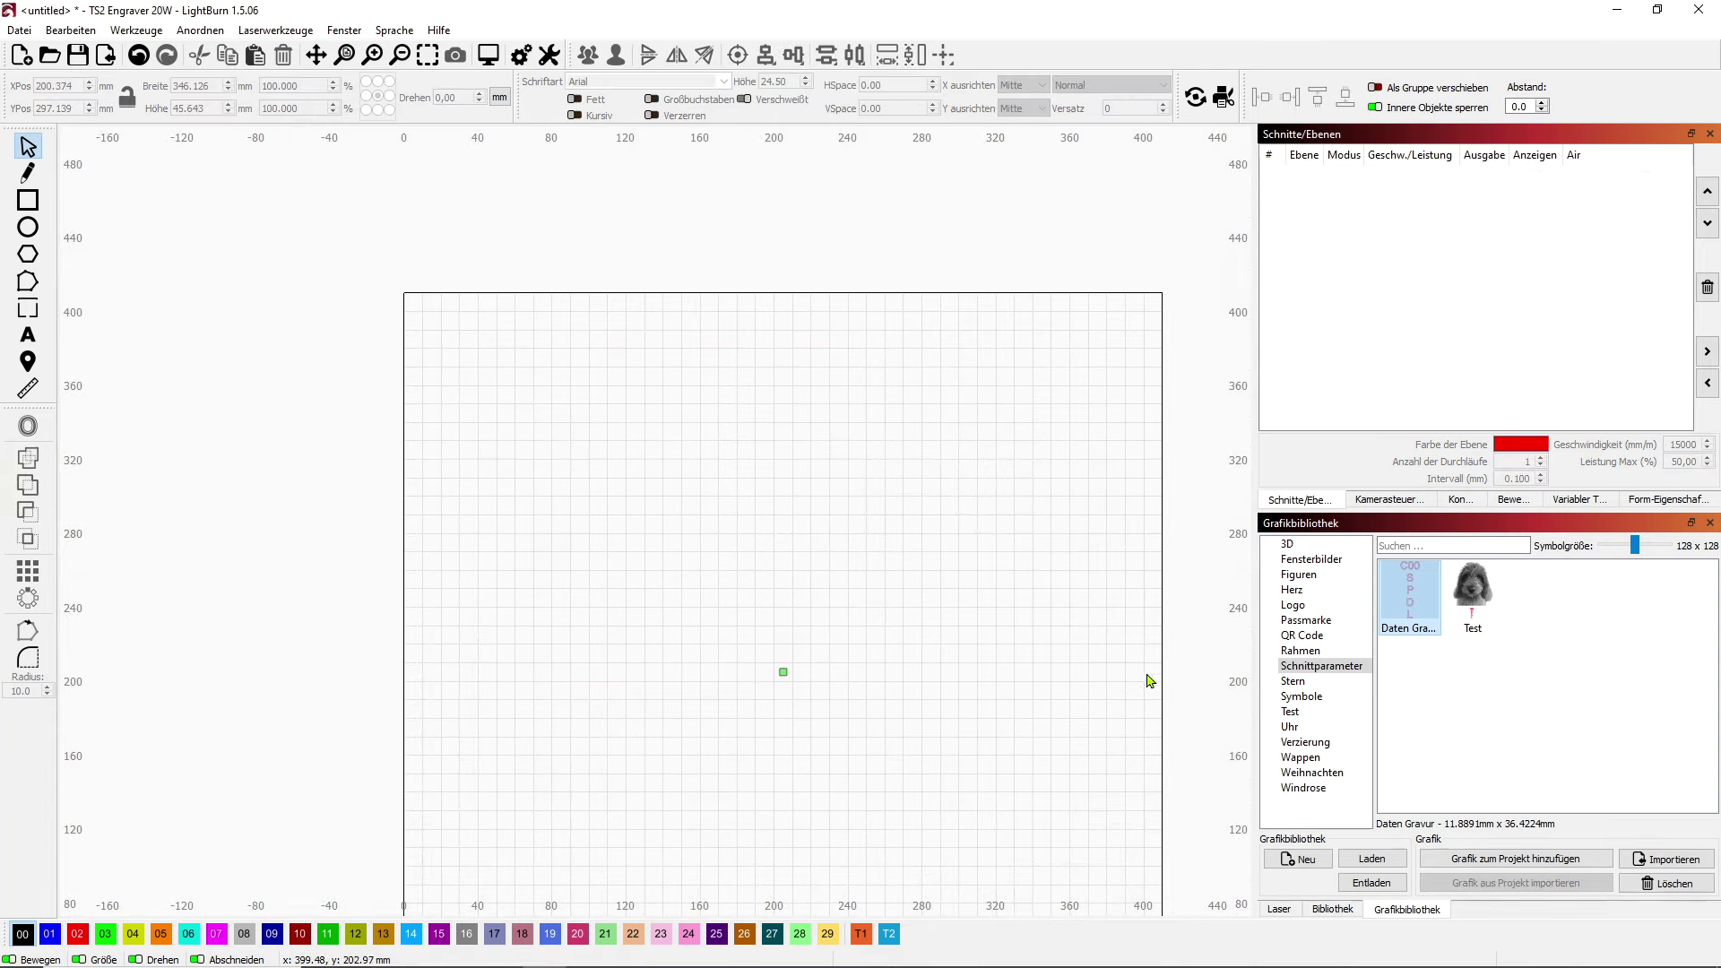
left_click_drag(1473, 592, 963, 587)
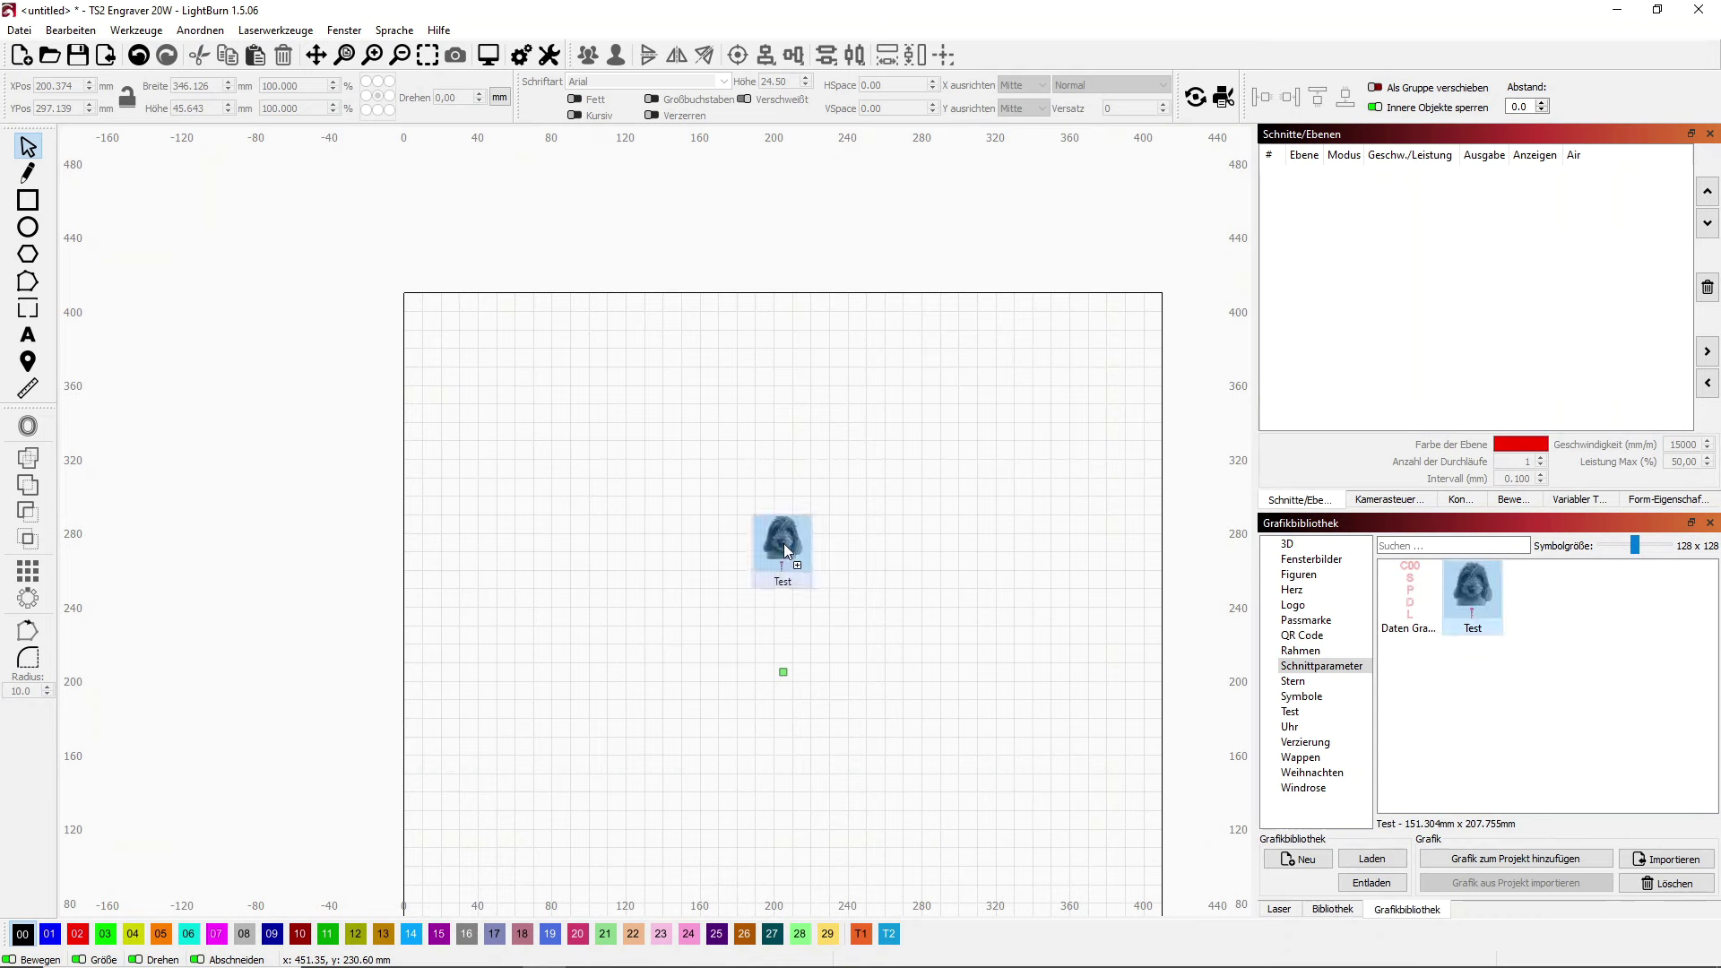
left_click_drag(784, 544, 784, 543)
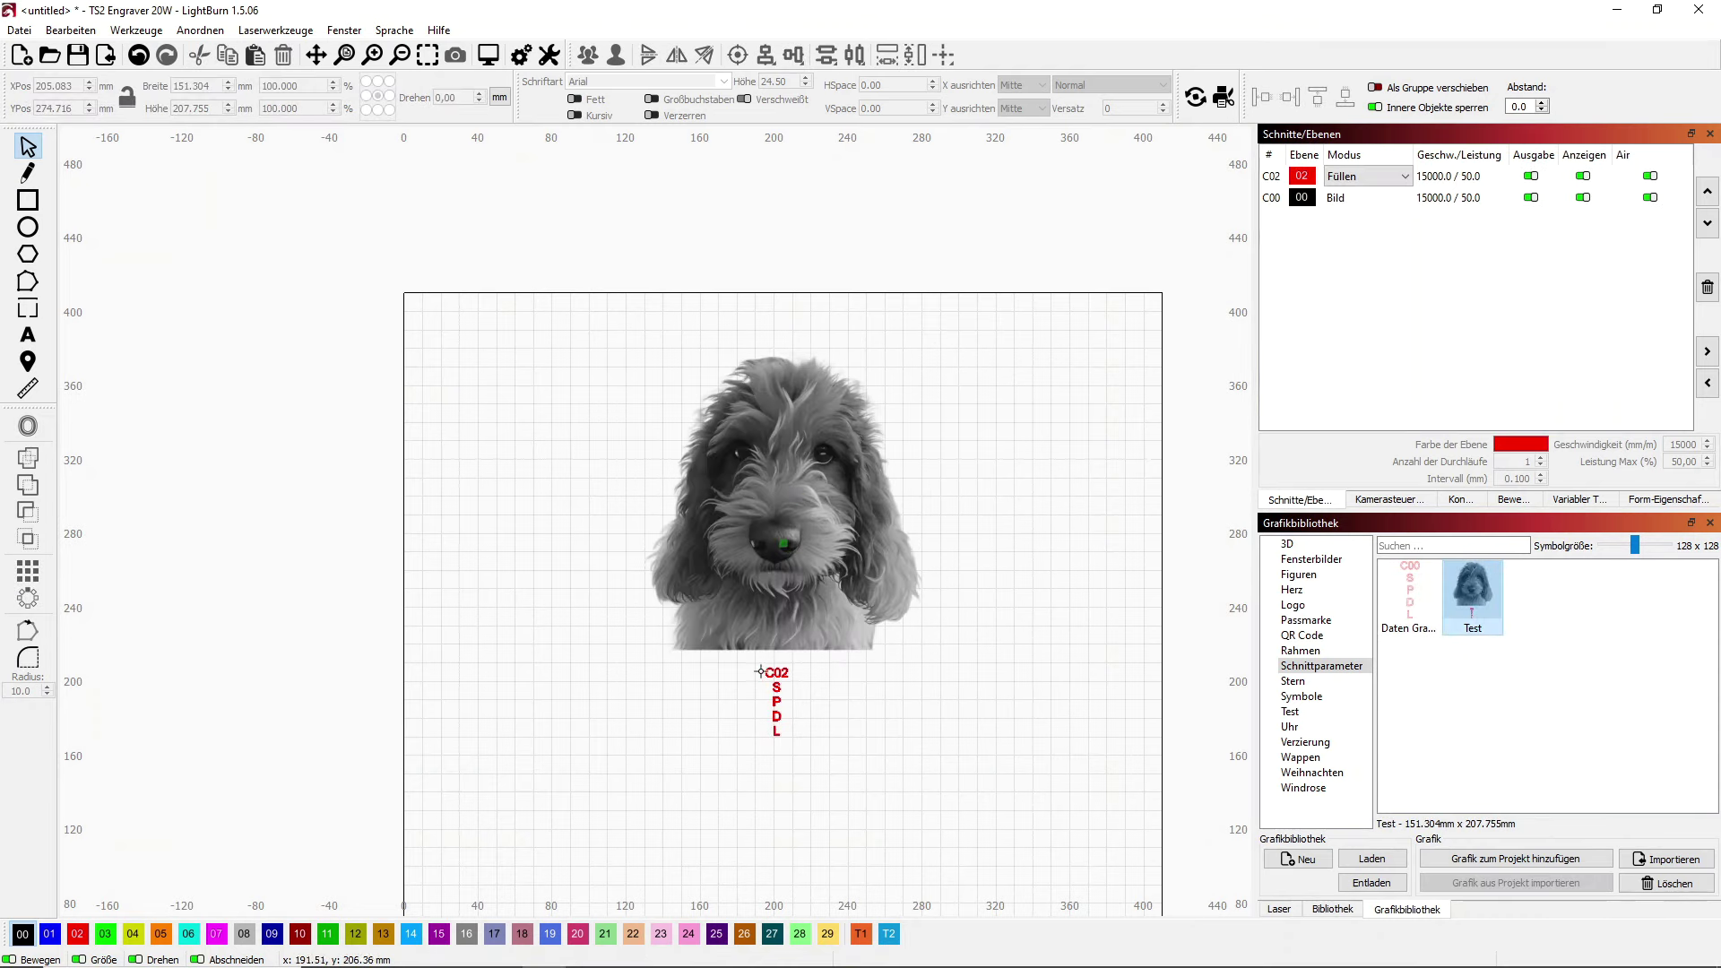
- Disable the output of fill layer C02 and check its speed, power and line interval in the cut settings
left_click(1539, 201)
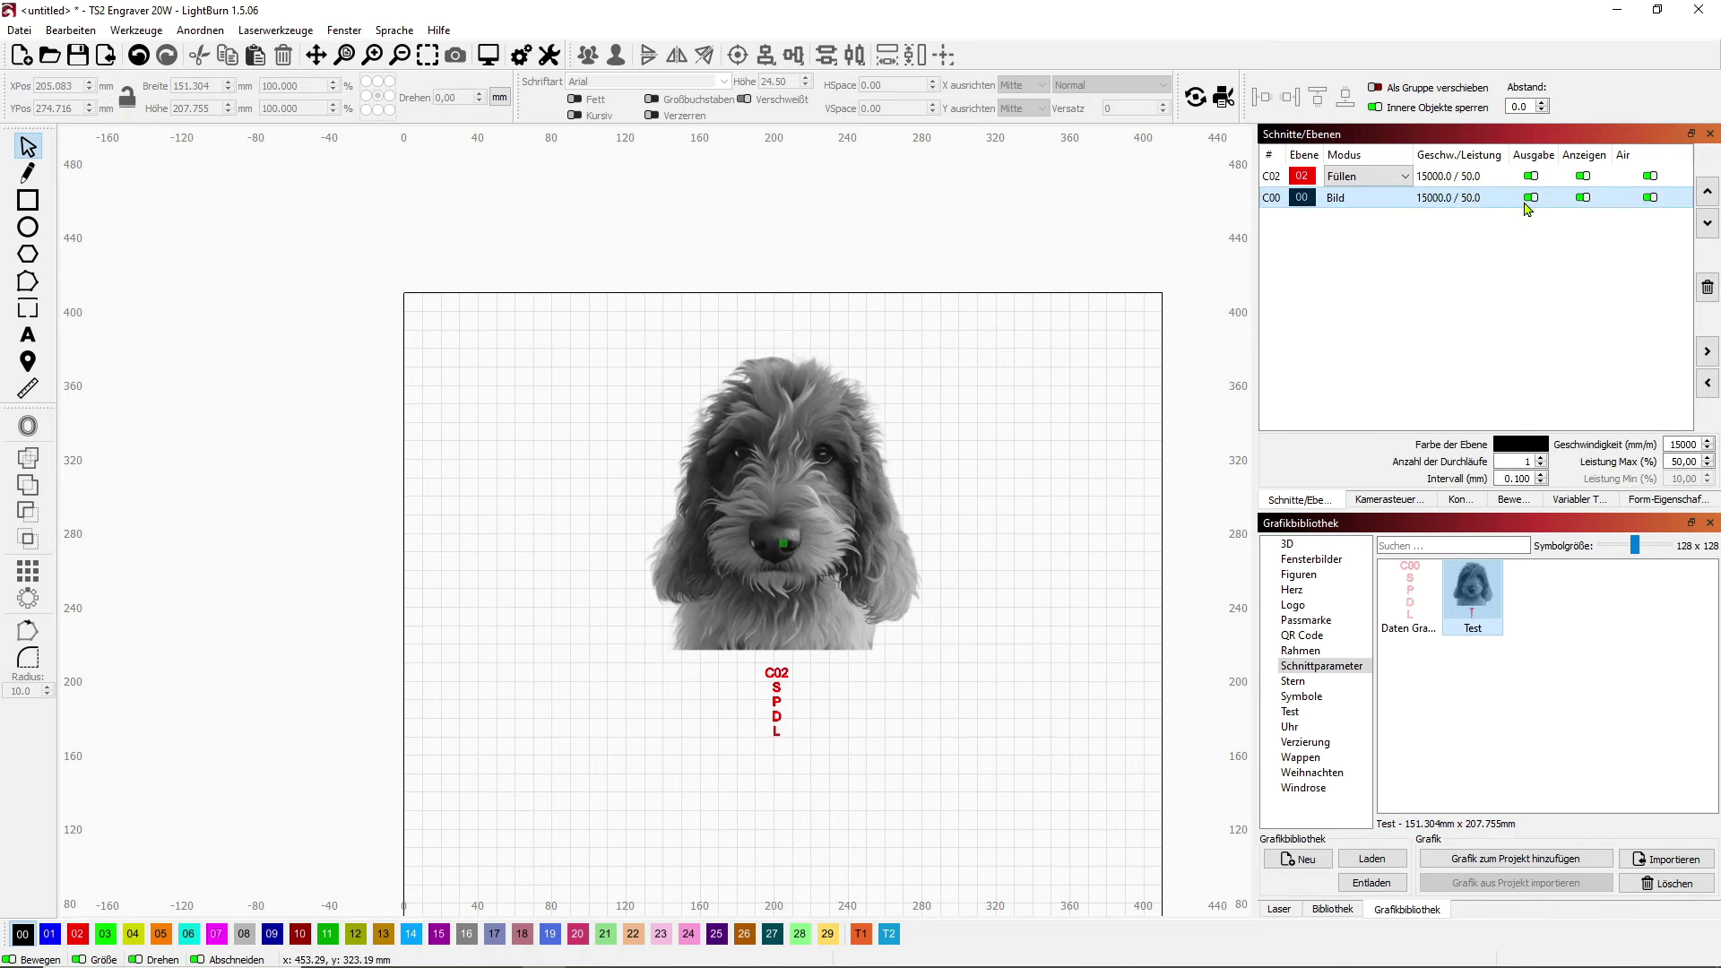
left_click(1530, 179, "shift")
left_click(1530, 177)
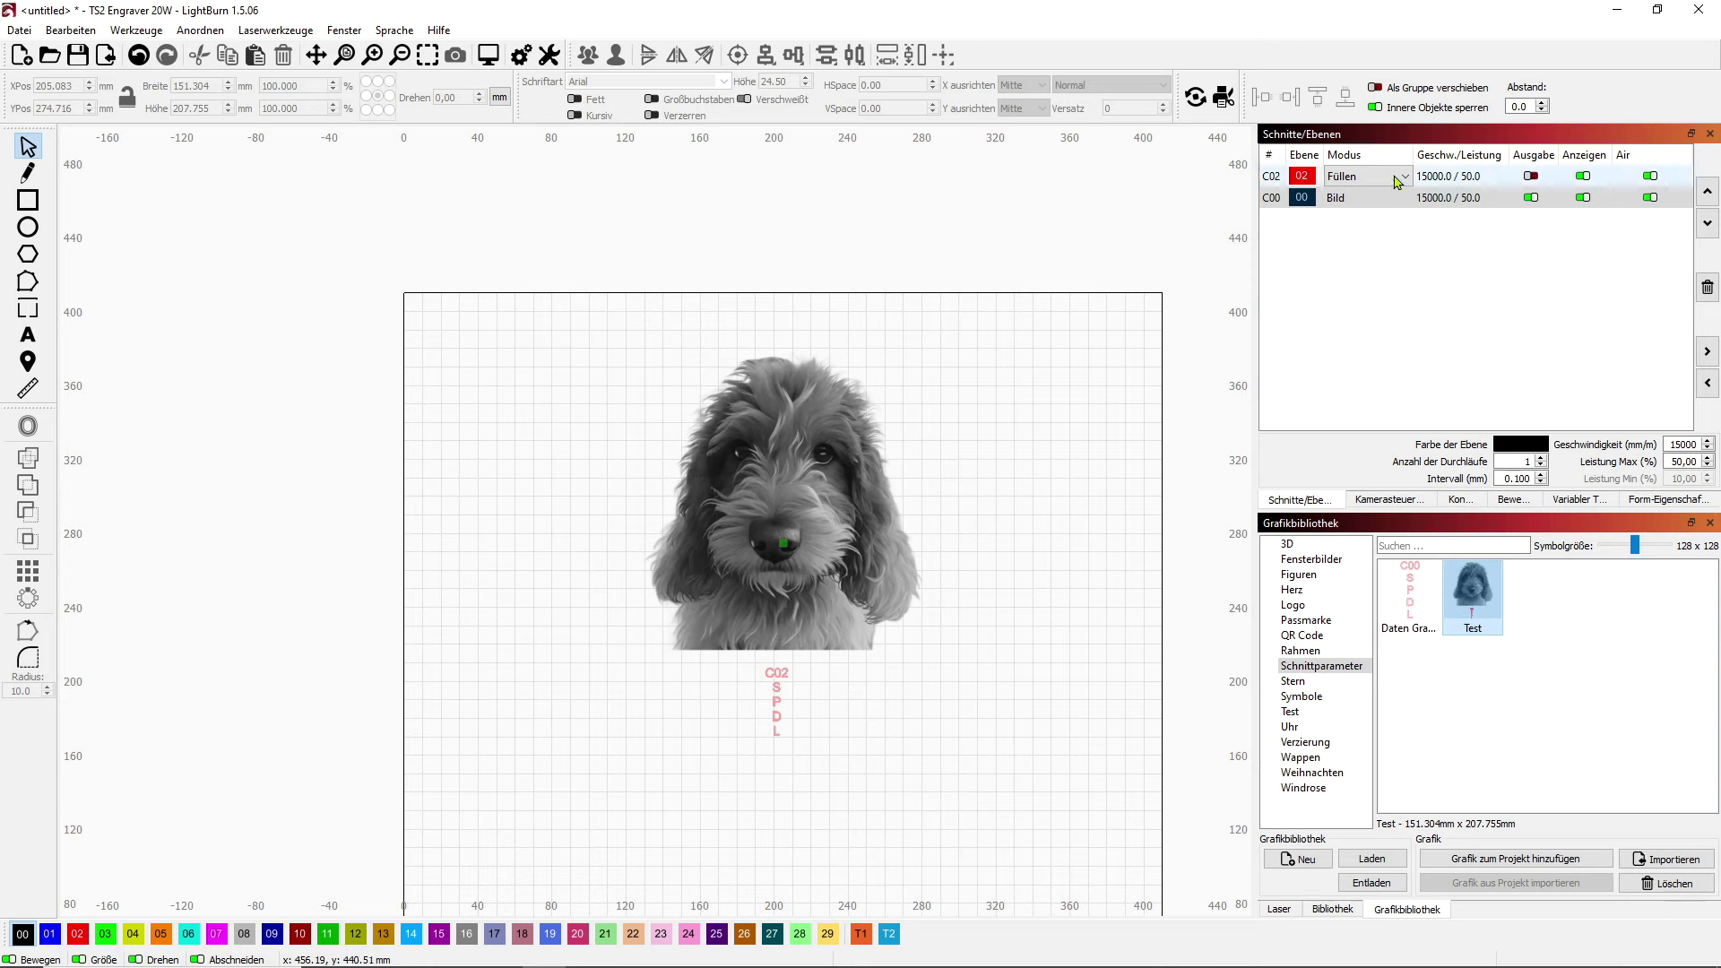
double_click(1451, 179)
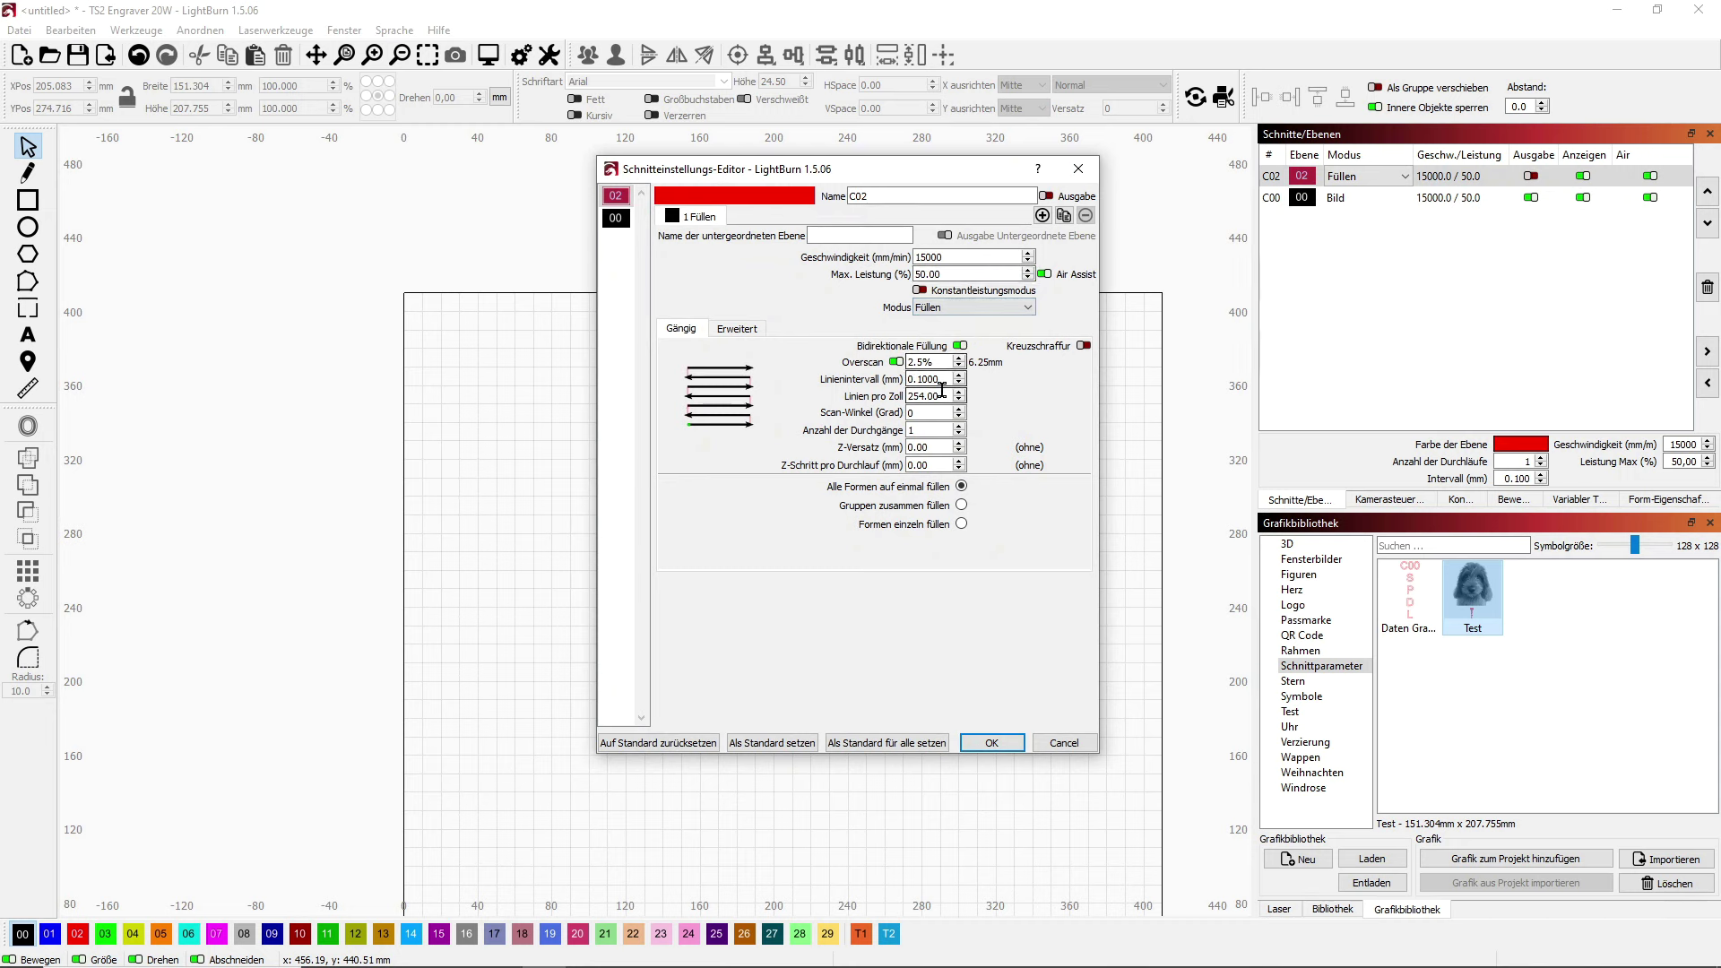
left_click(992, 742)
- Preview the job with only the dog image output and examine the engraving closely
left_click(488, 57)
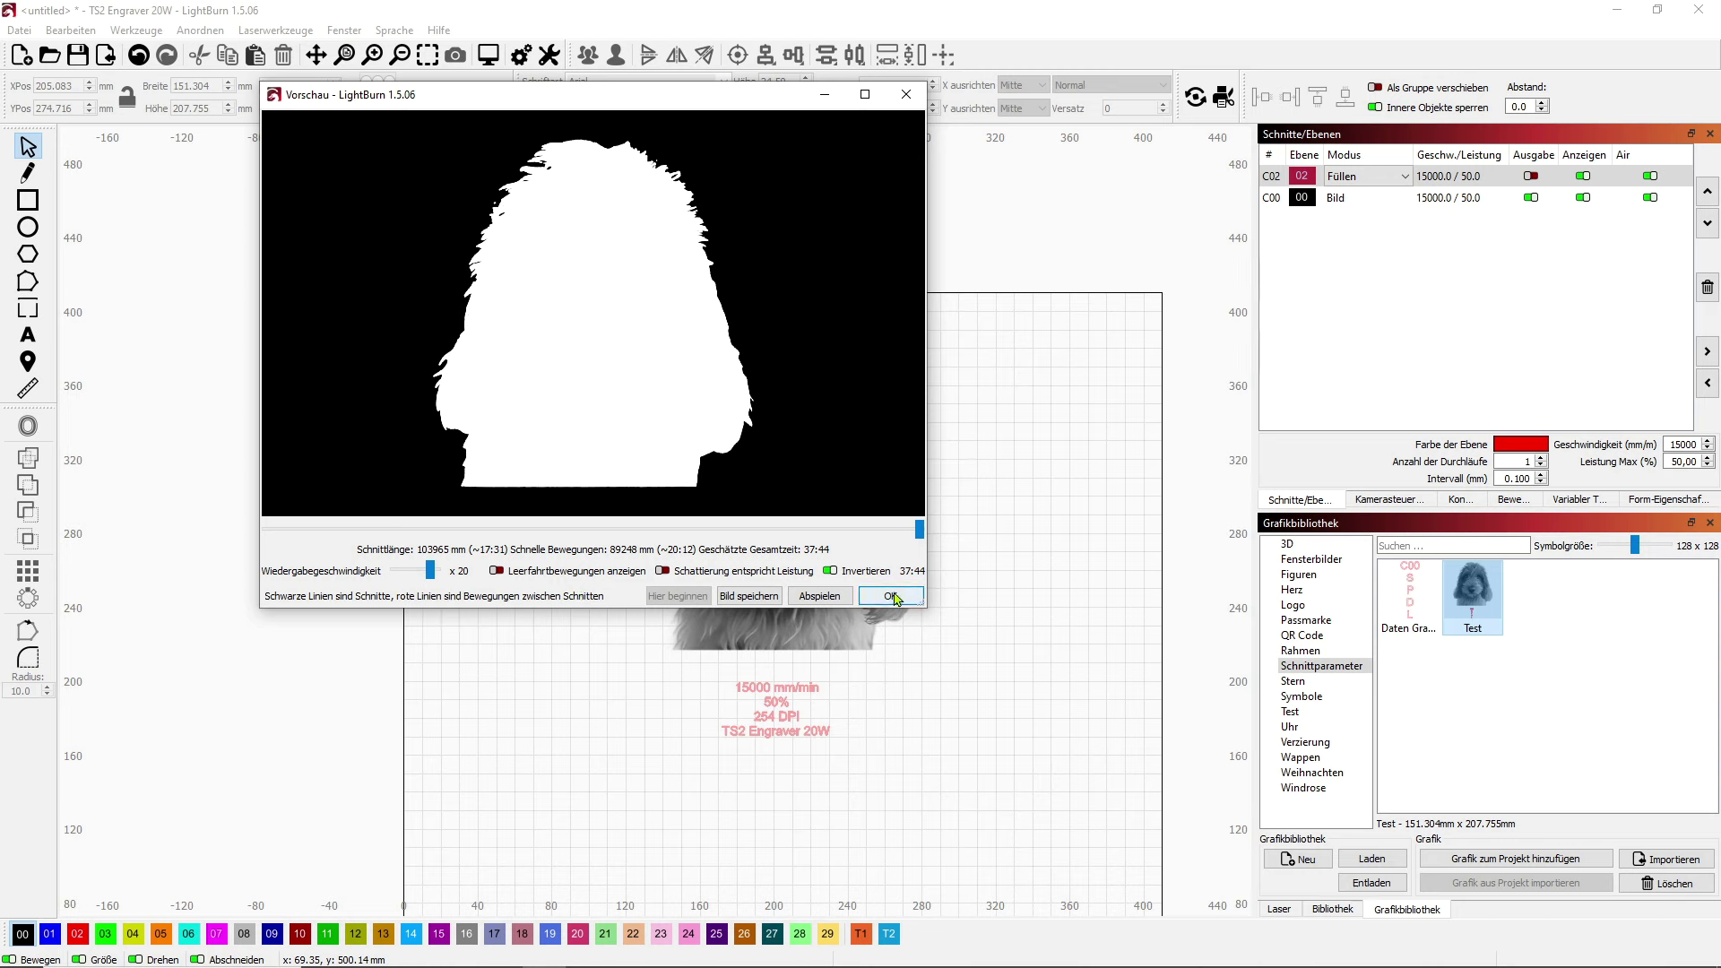
scroll(680, 373, "up", 4)
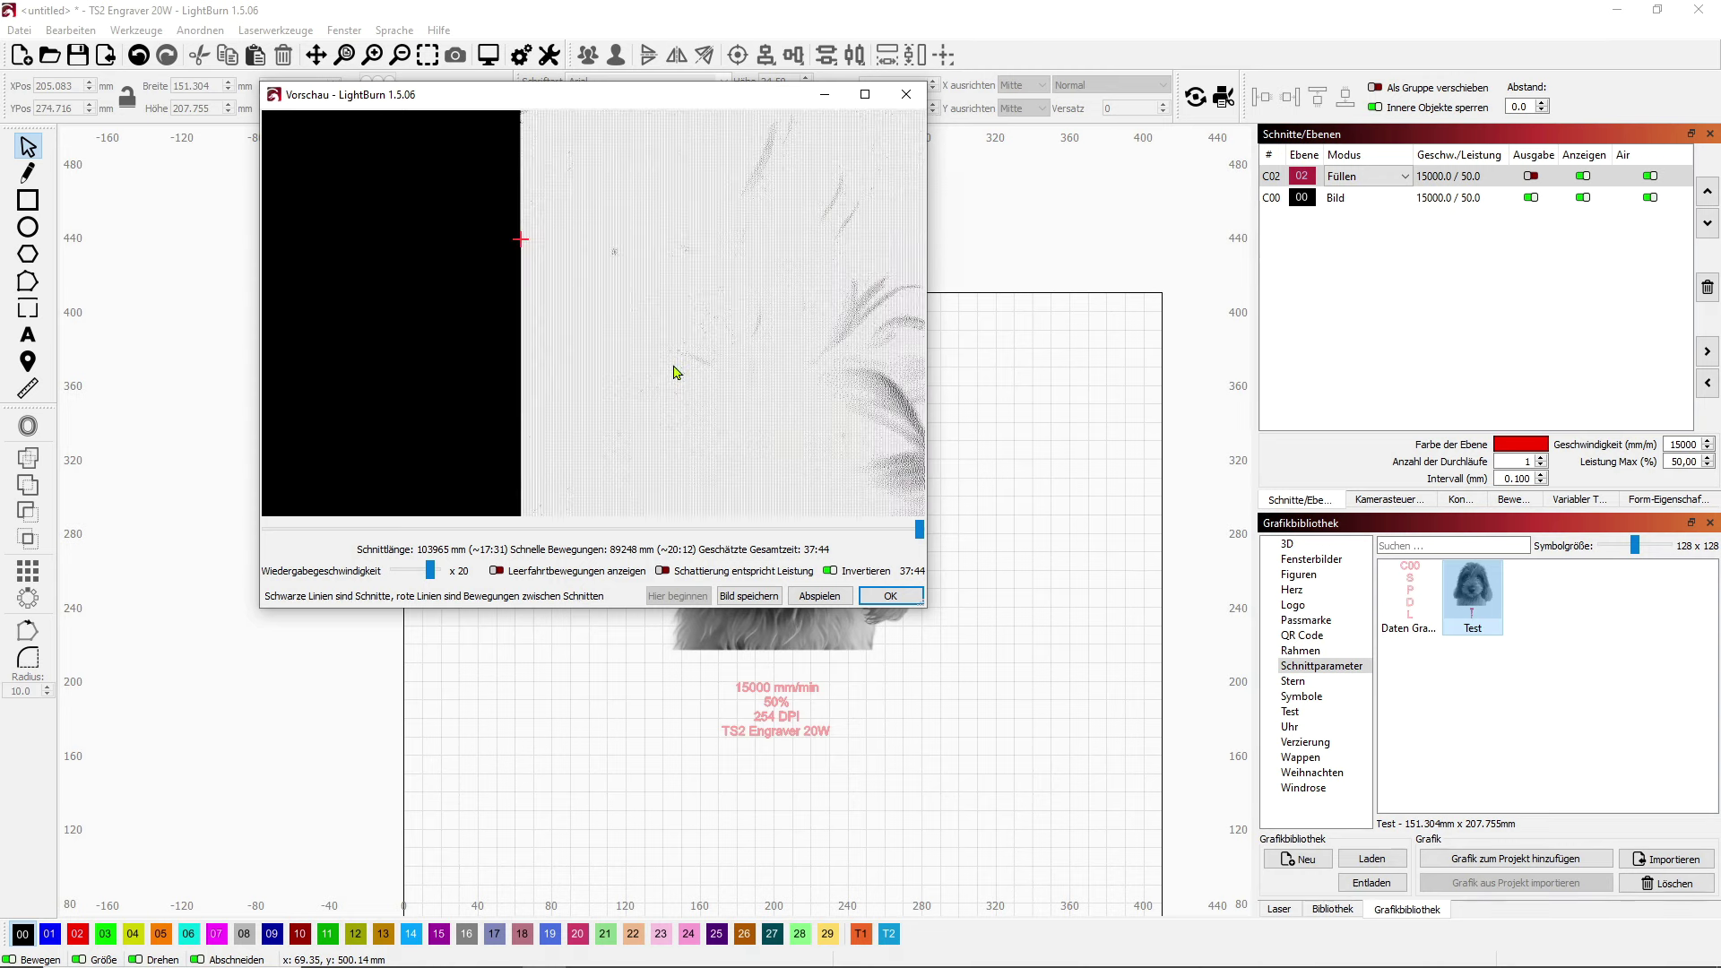
scroll(863, 384, "up", 2)
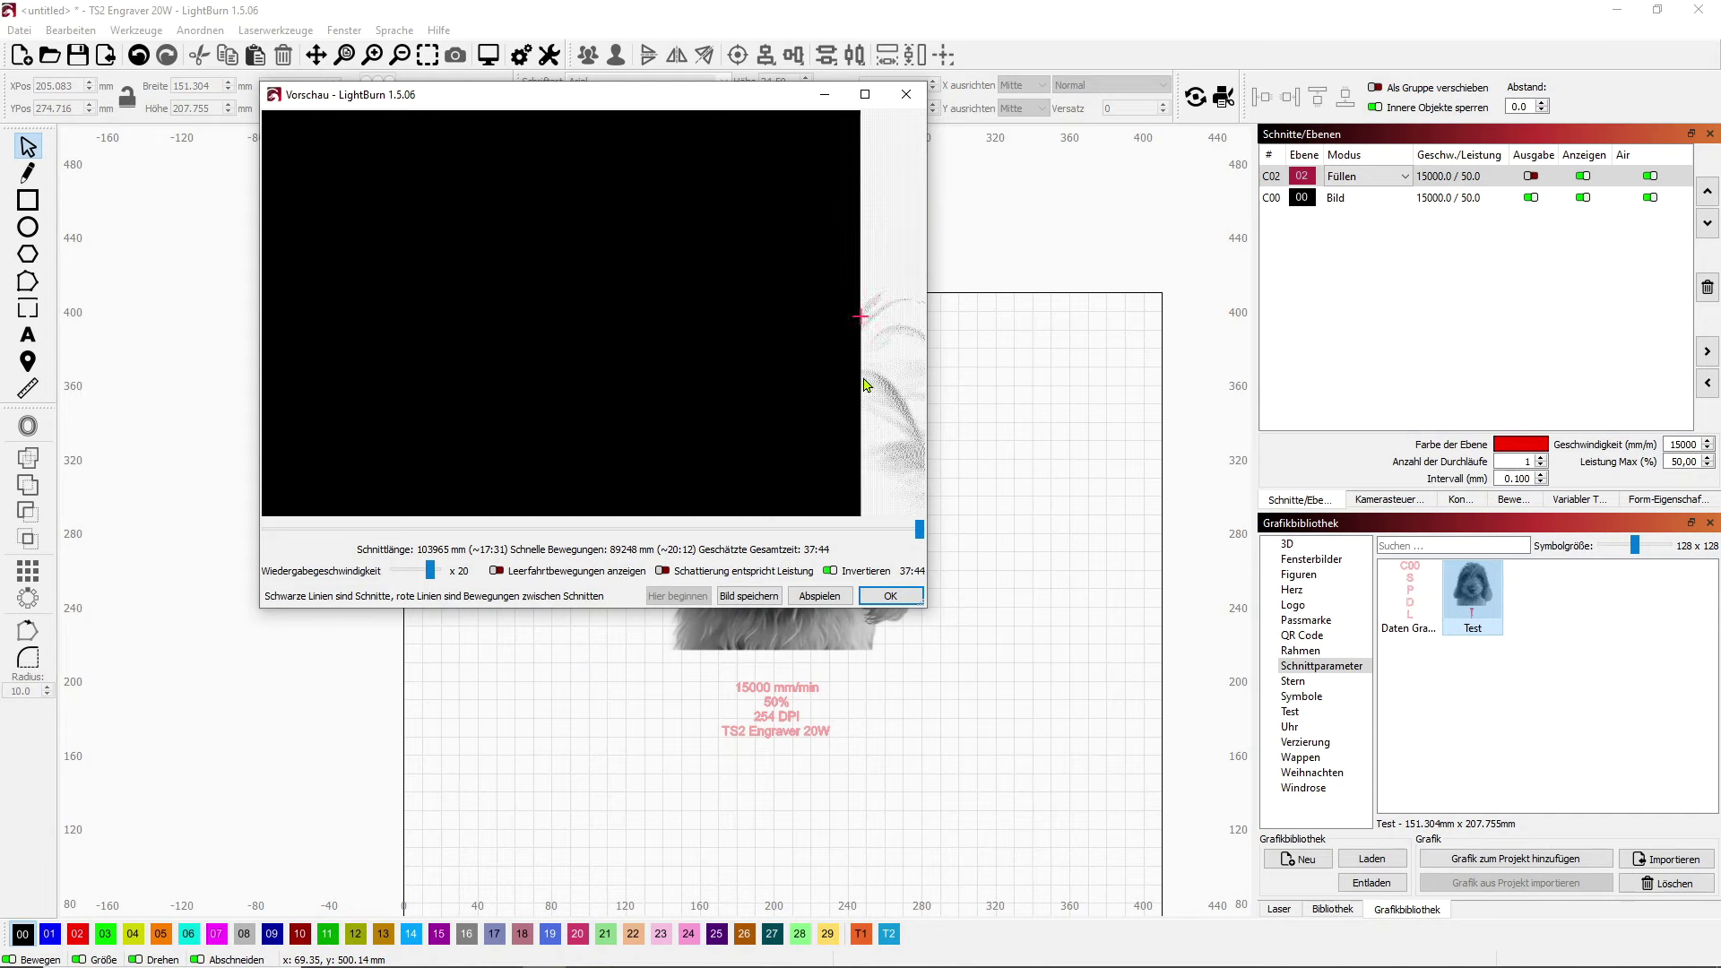
left_click(916, 596)
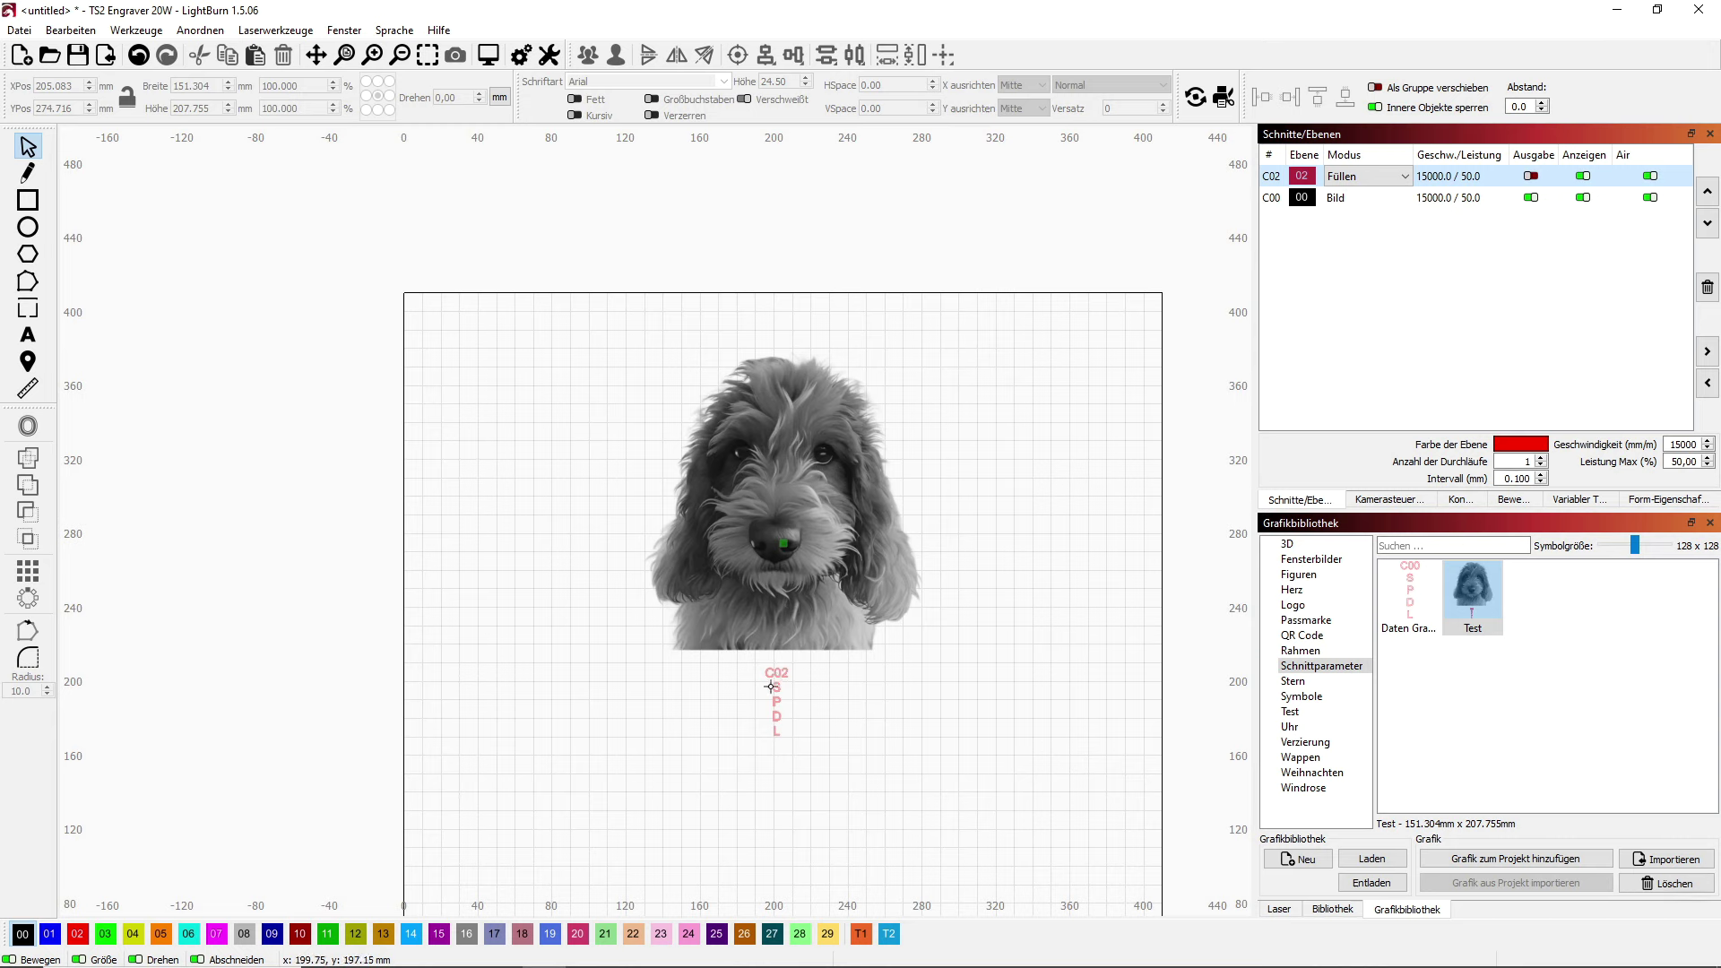
- Re-enable the output of fill layer C02 and leave the dog image deselected
left_click(767, 503)
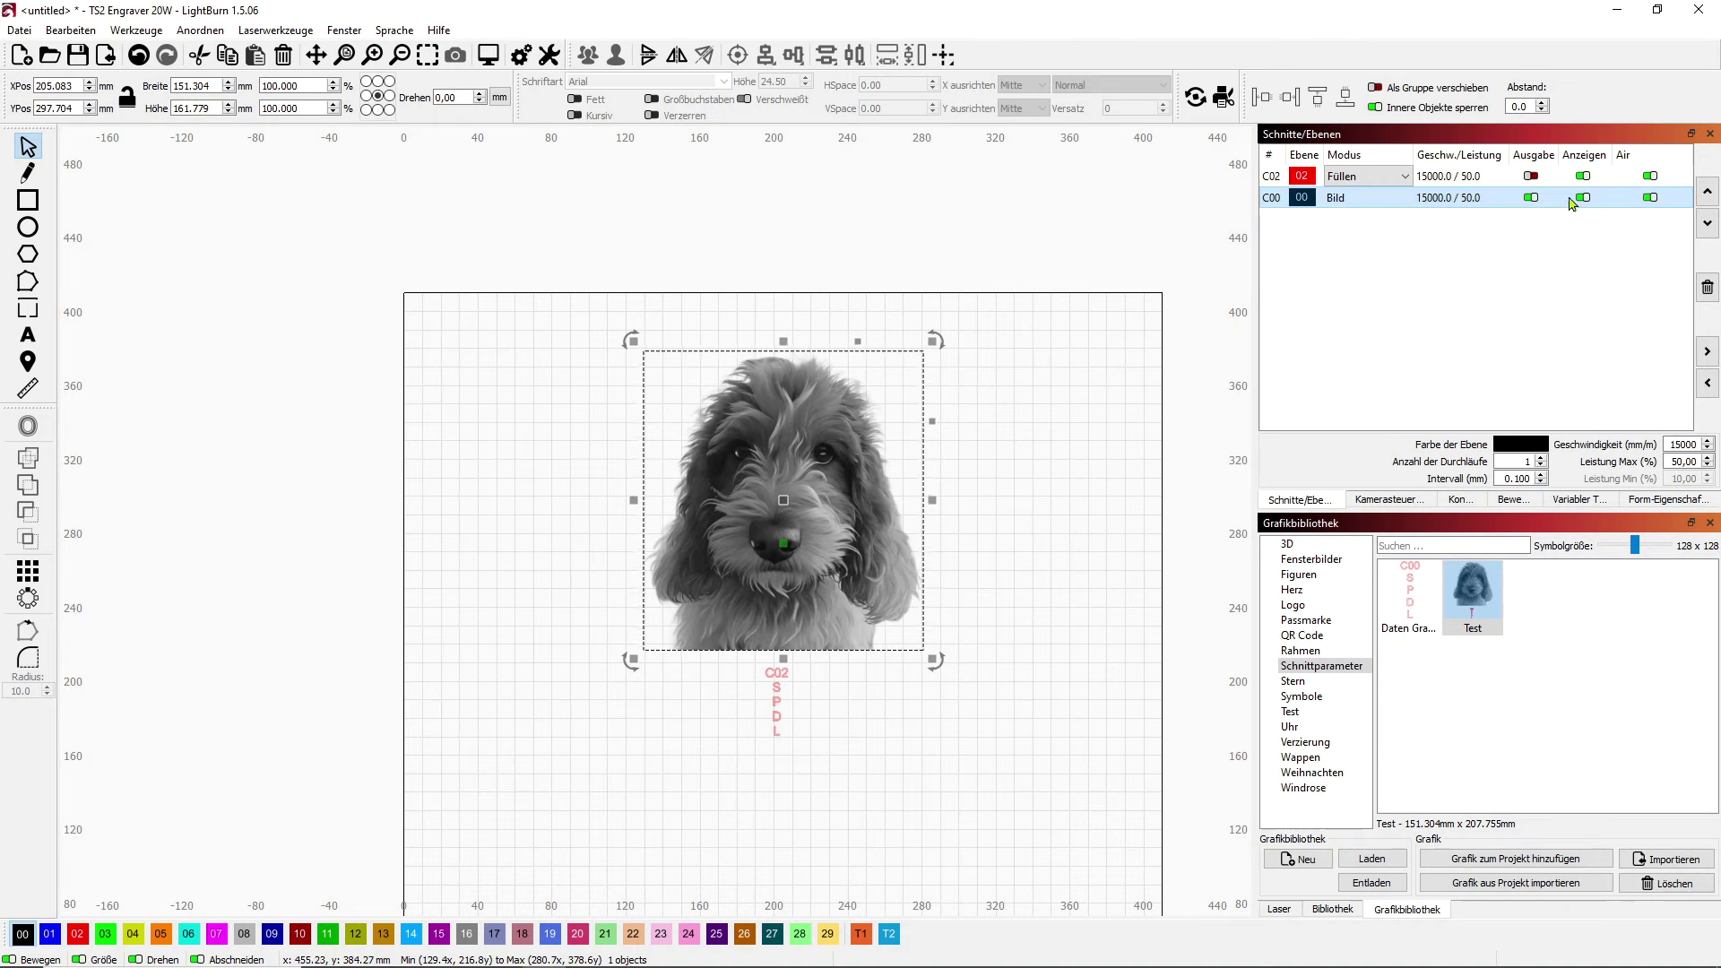
left_click(1532, 176)
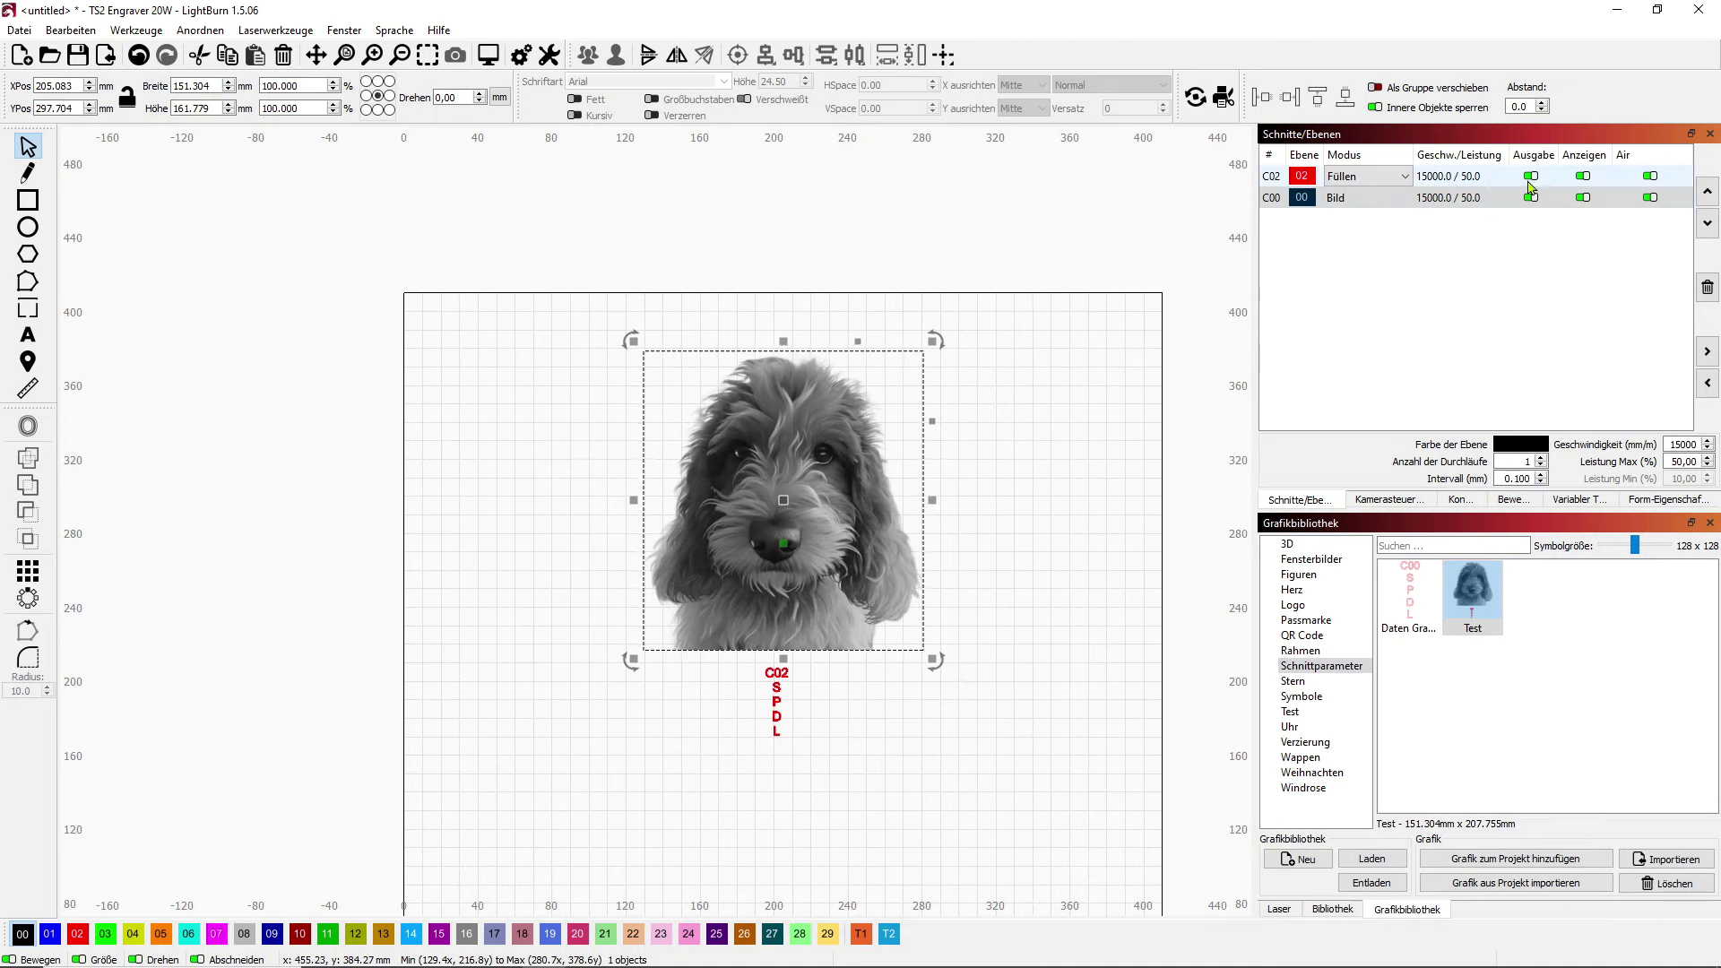
left_click(1132, 376)
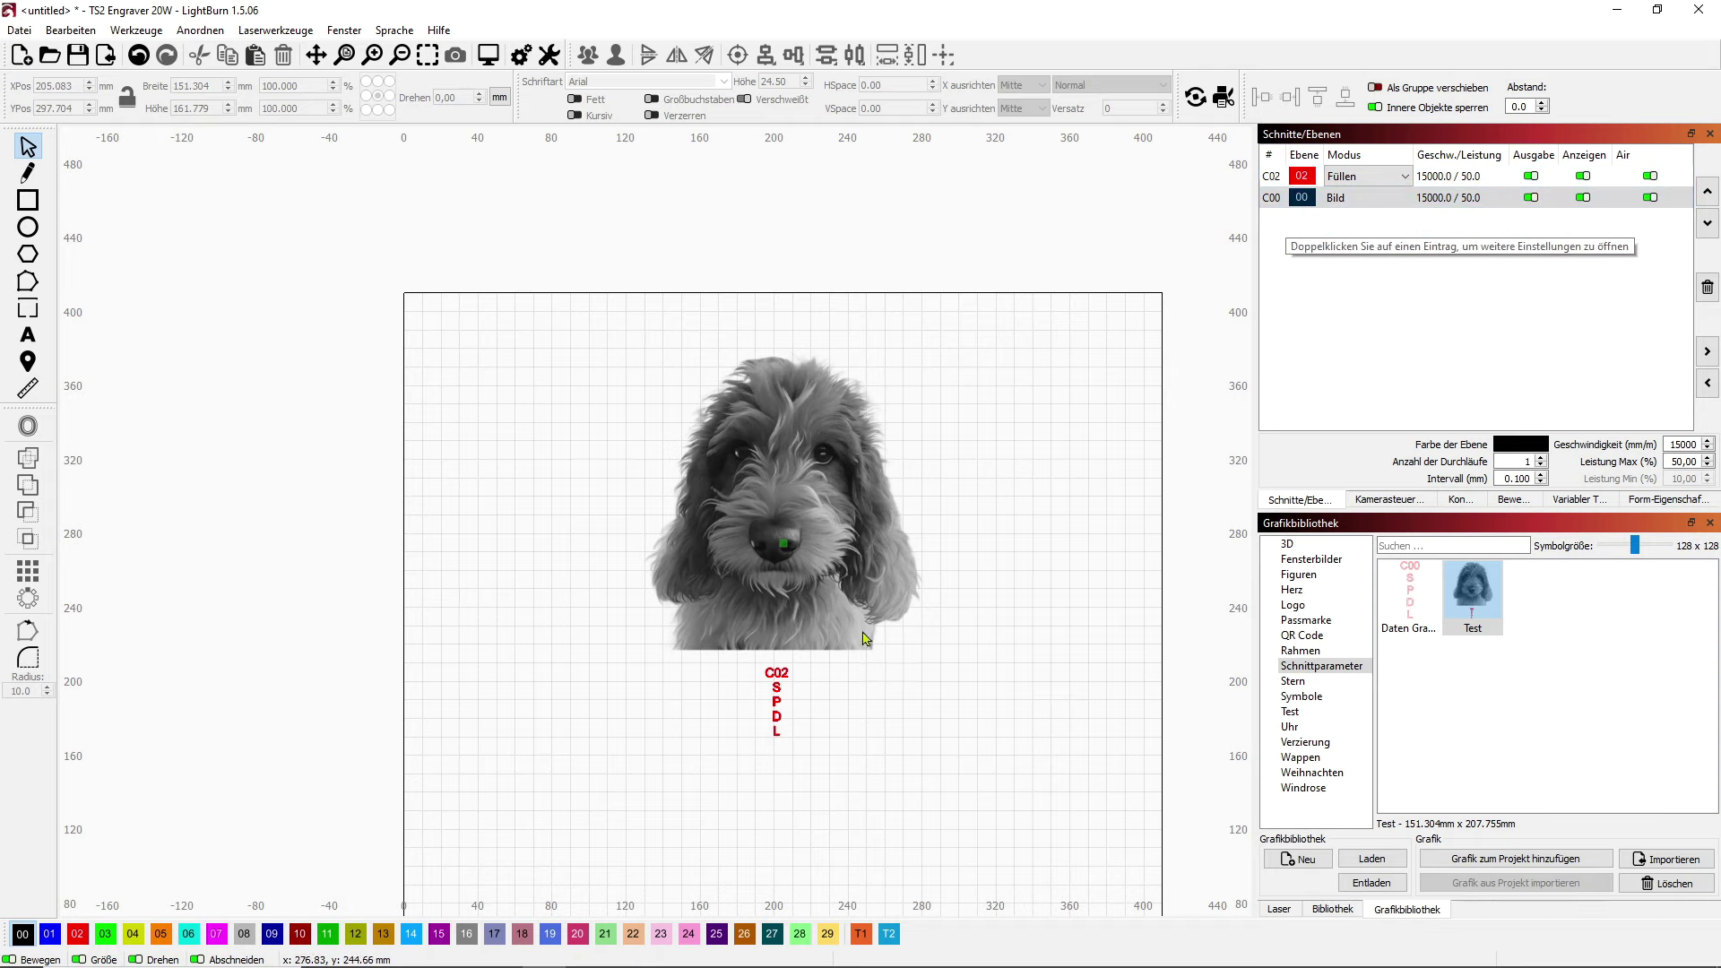
- Change the layer reference in the code text below the dog image to C00
scroll(781, 679, "up", 3)
double_click(781, 666)
key("BackSpace")
type("0")
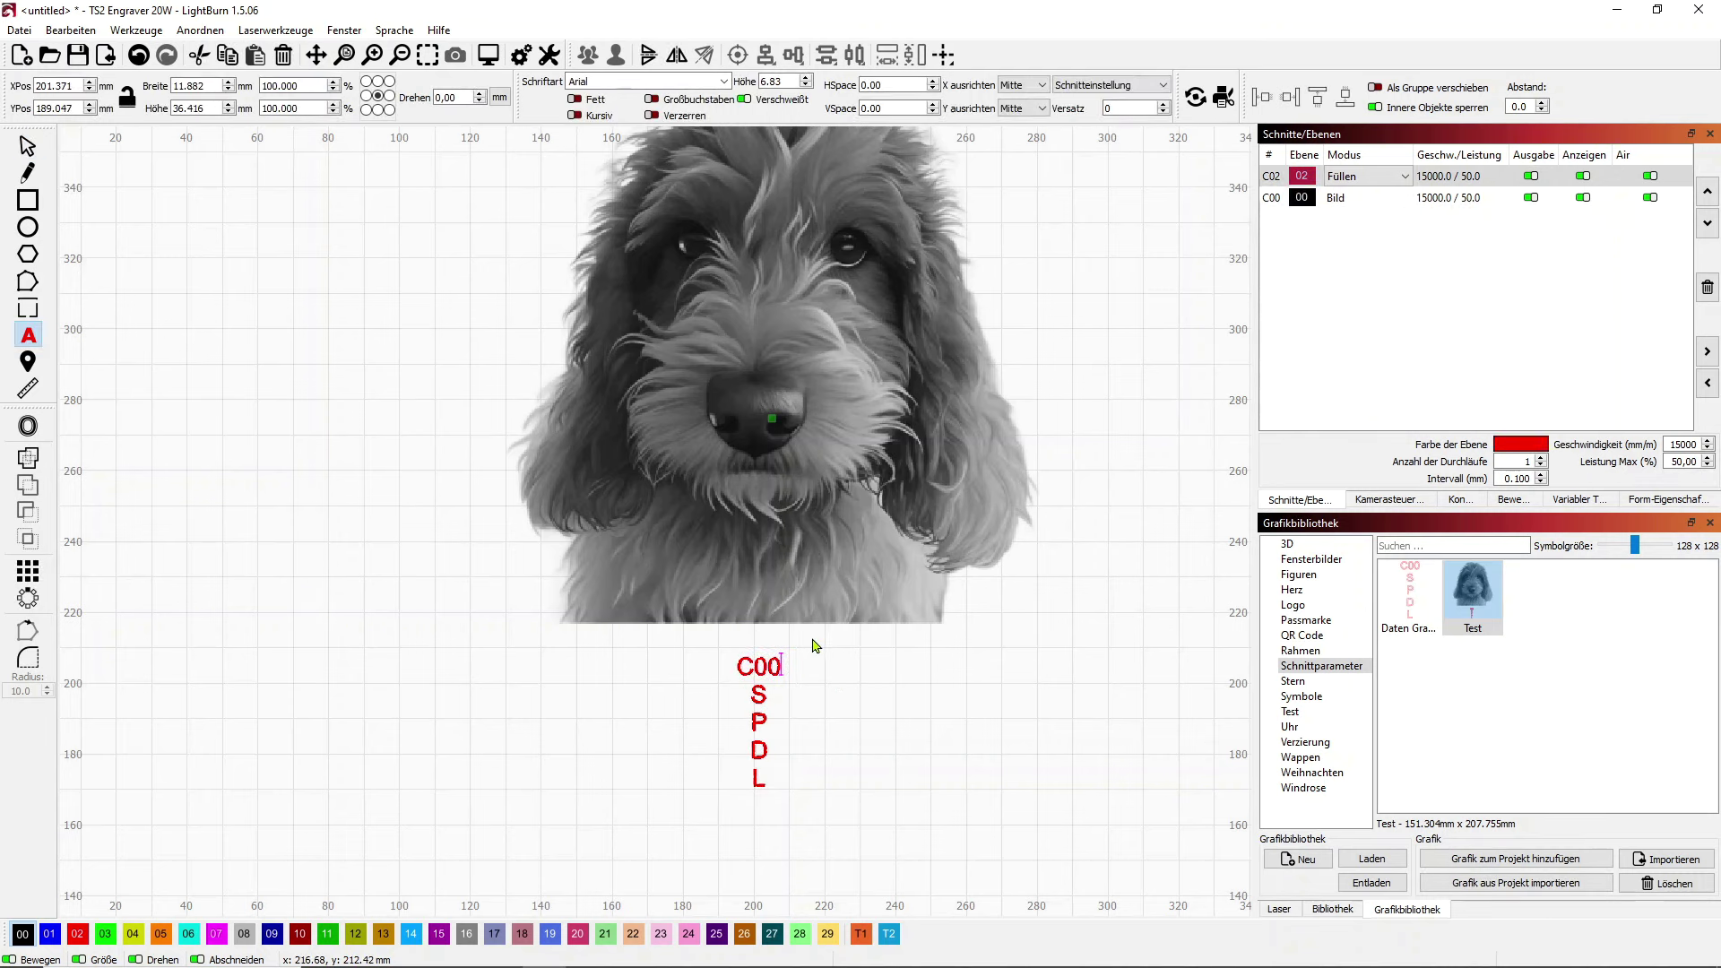
left_click(121, 764)
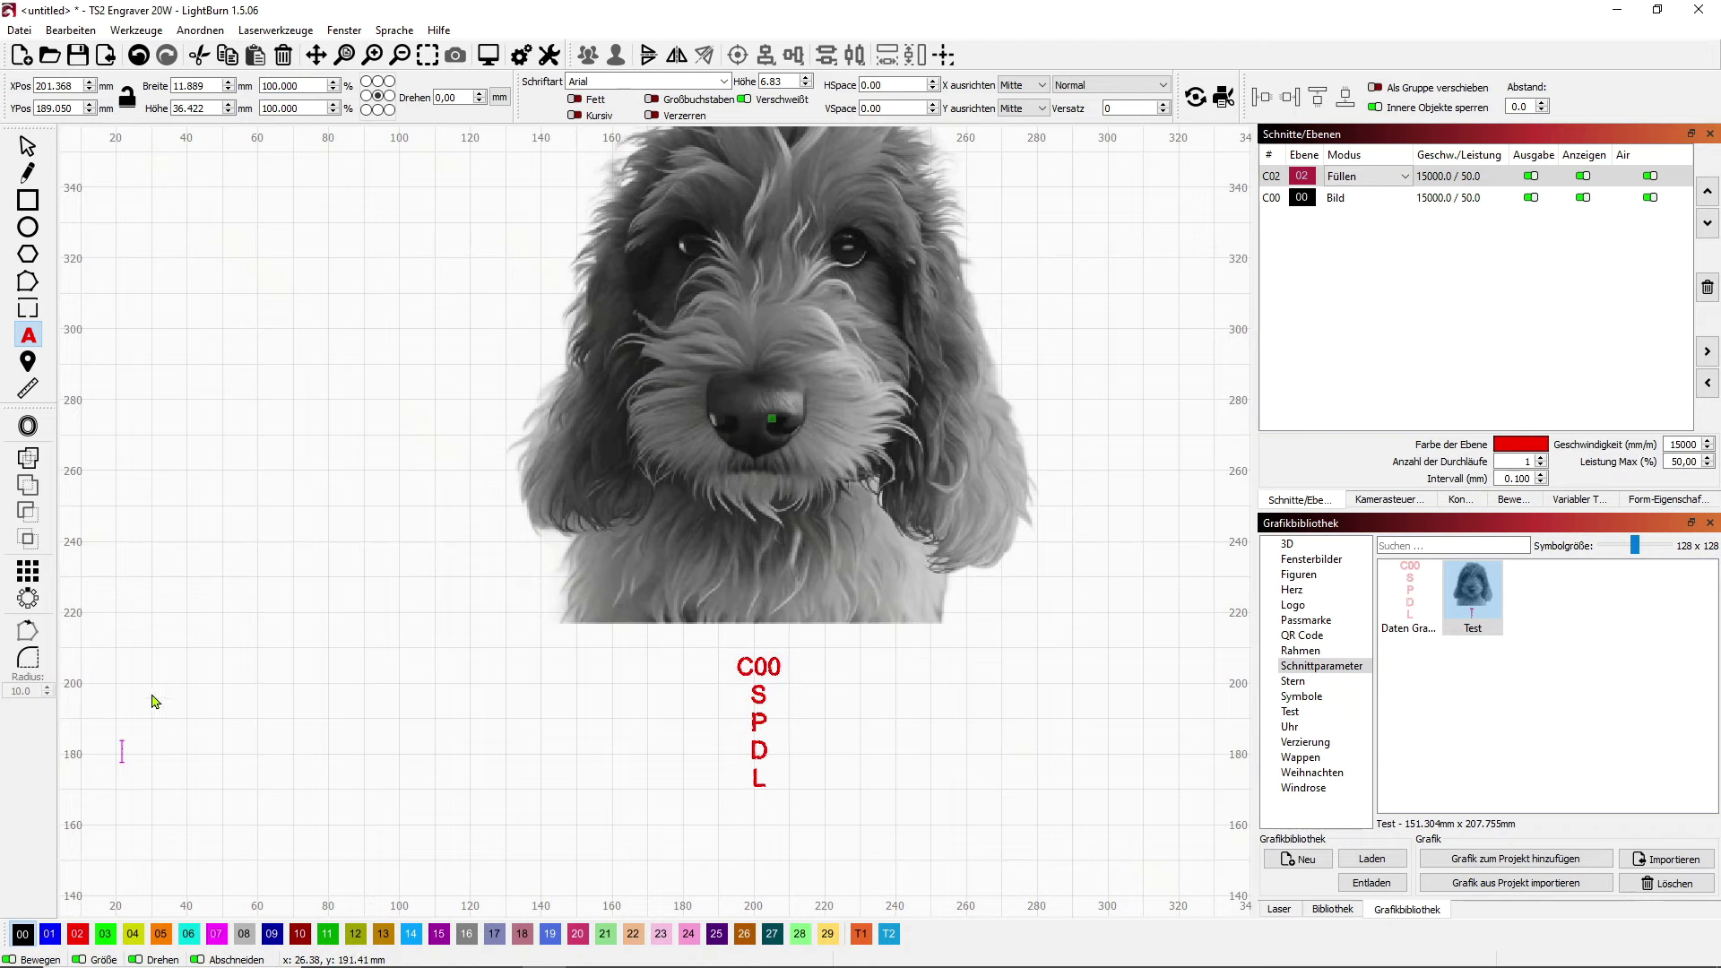
- Preview the job to check the parameters generated below the dog image from the C00 reference
scroll(665, 509, "down", 2)
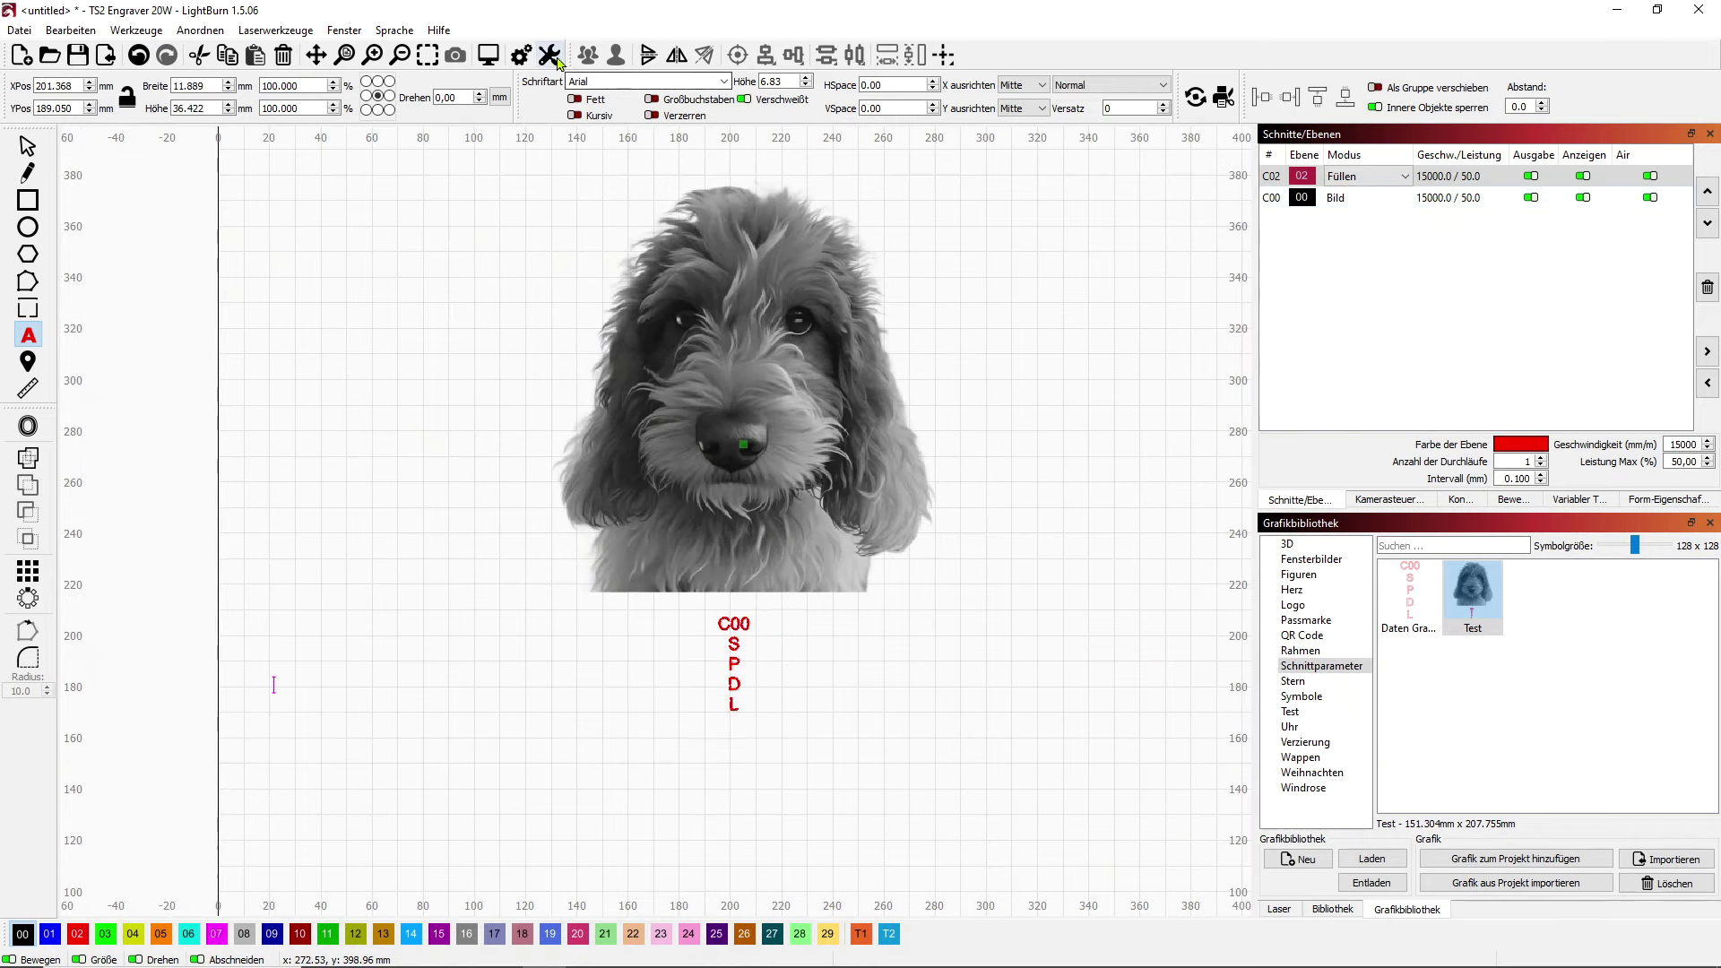
left_click(490, 56)
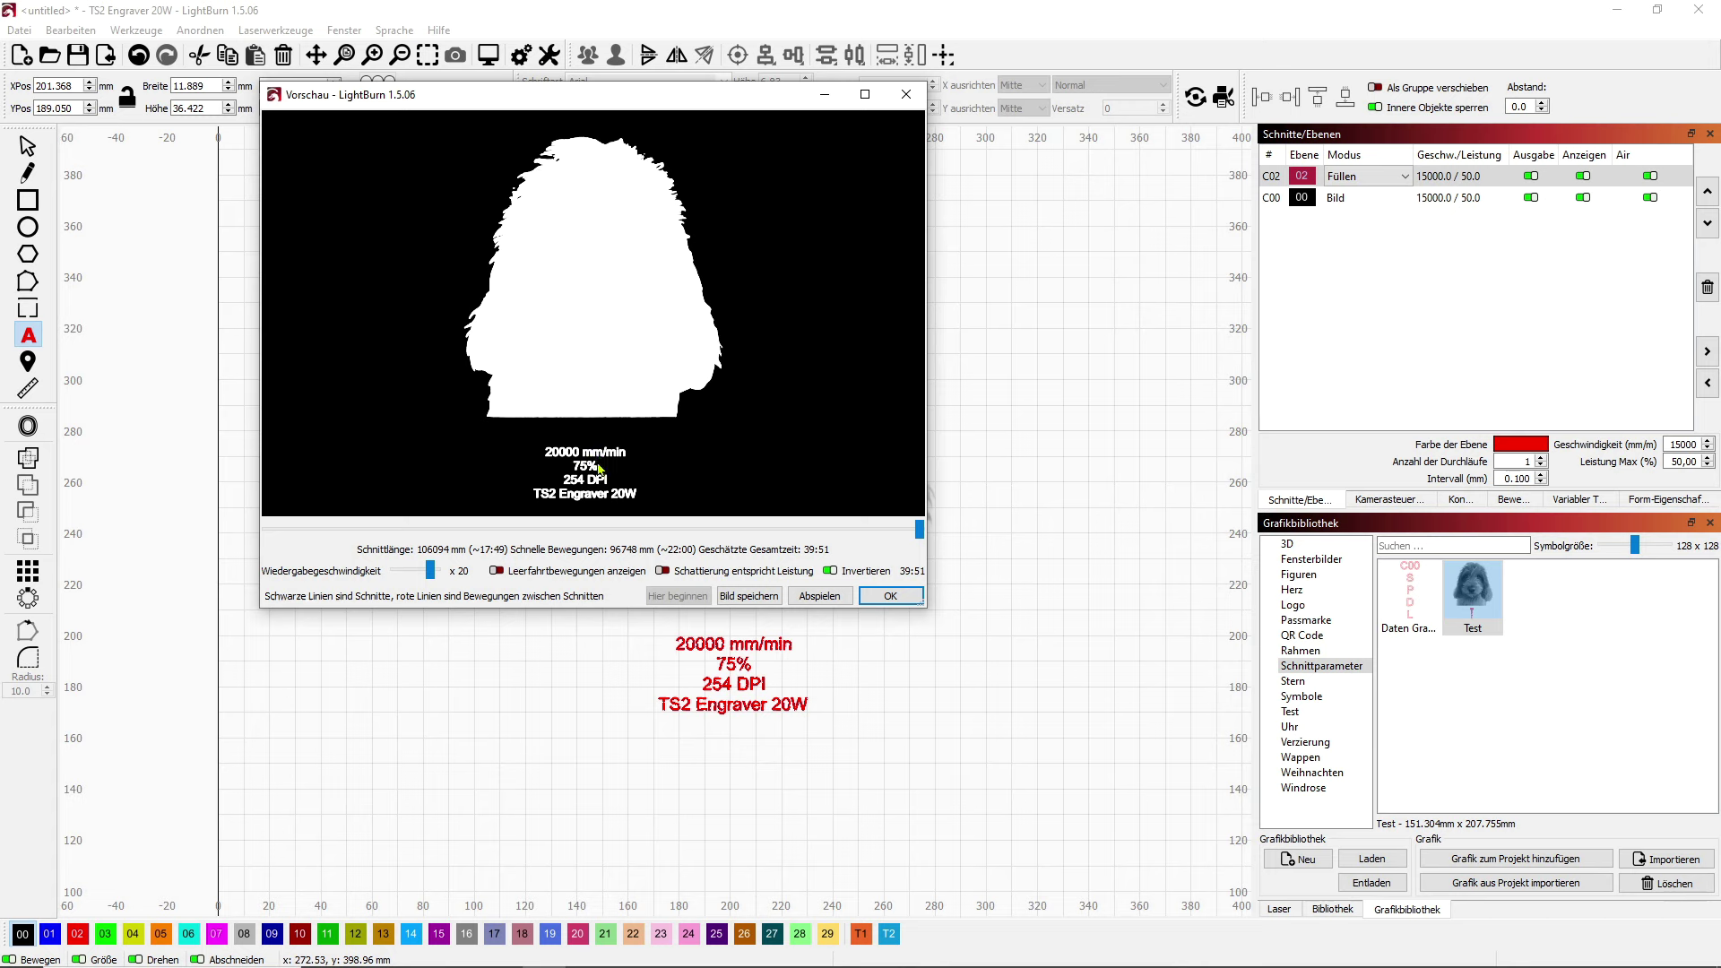
left_click(890, 596)
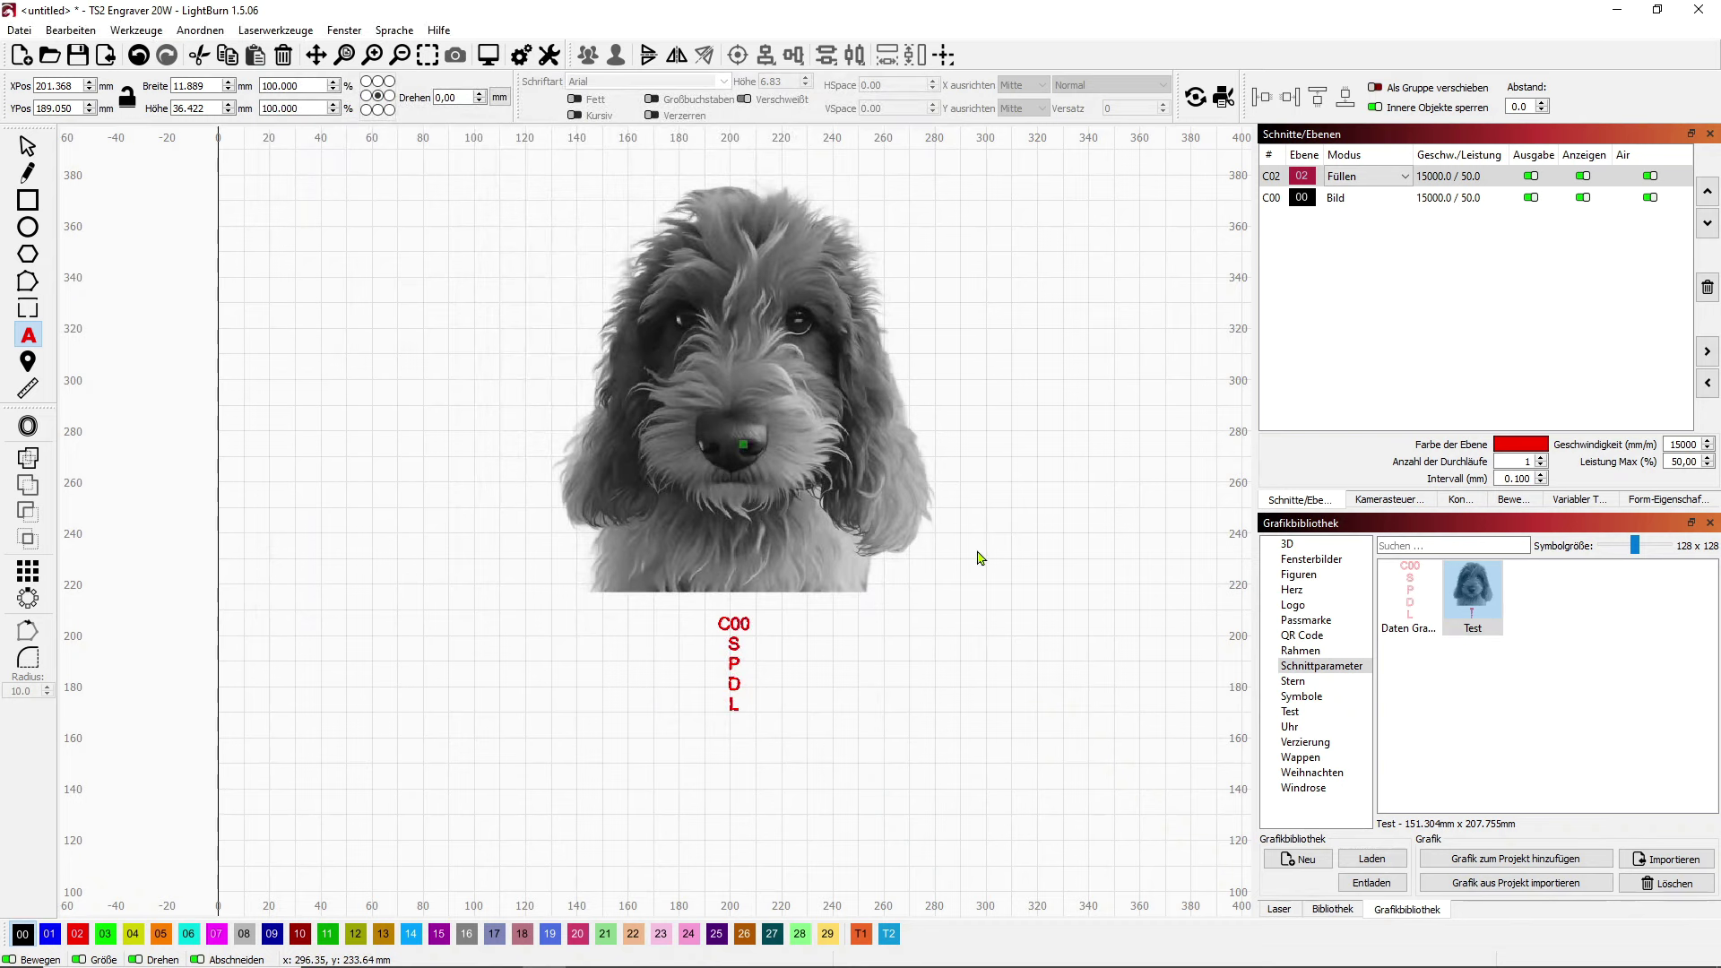
- Set the layer reference in the code text back to C02 and finish the text editing
left_click(876, 658)
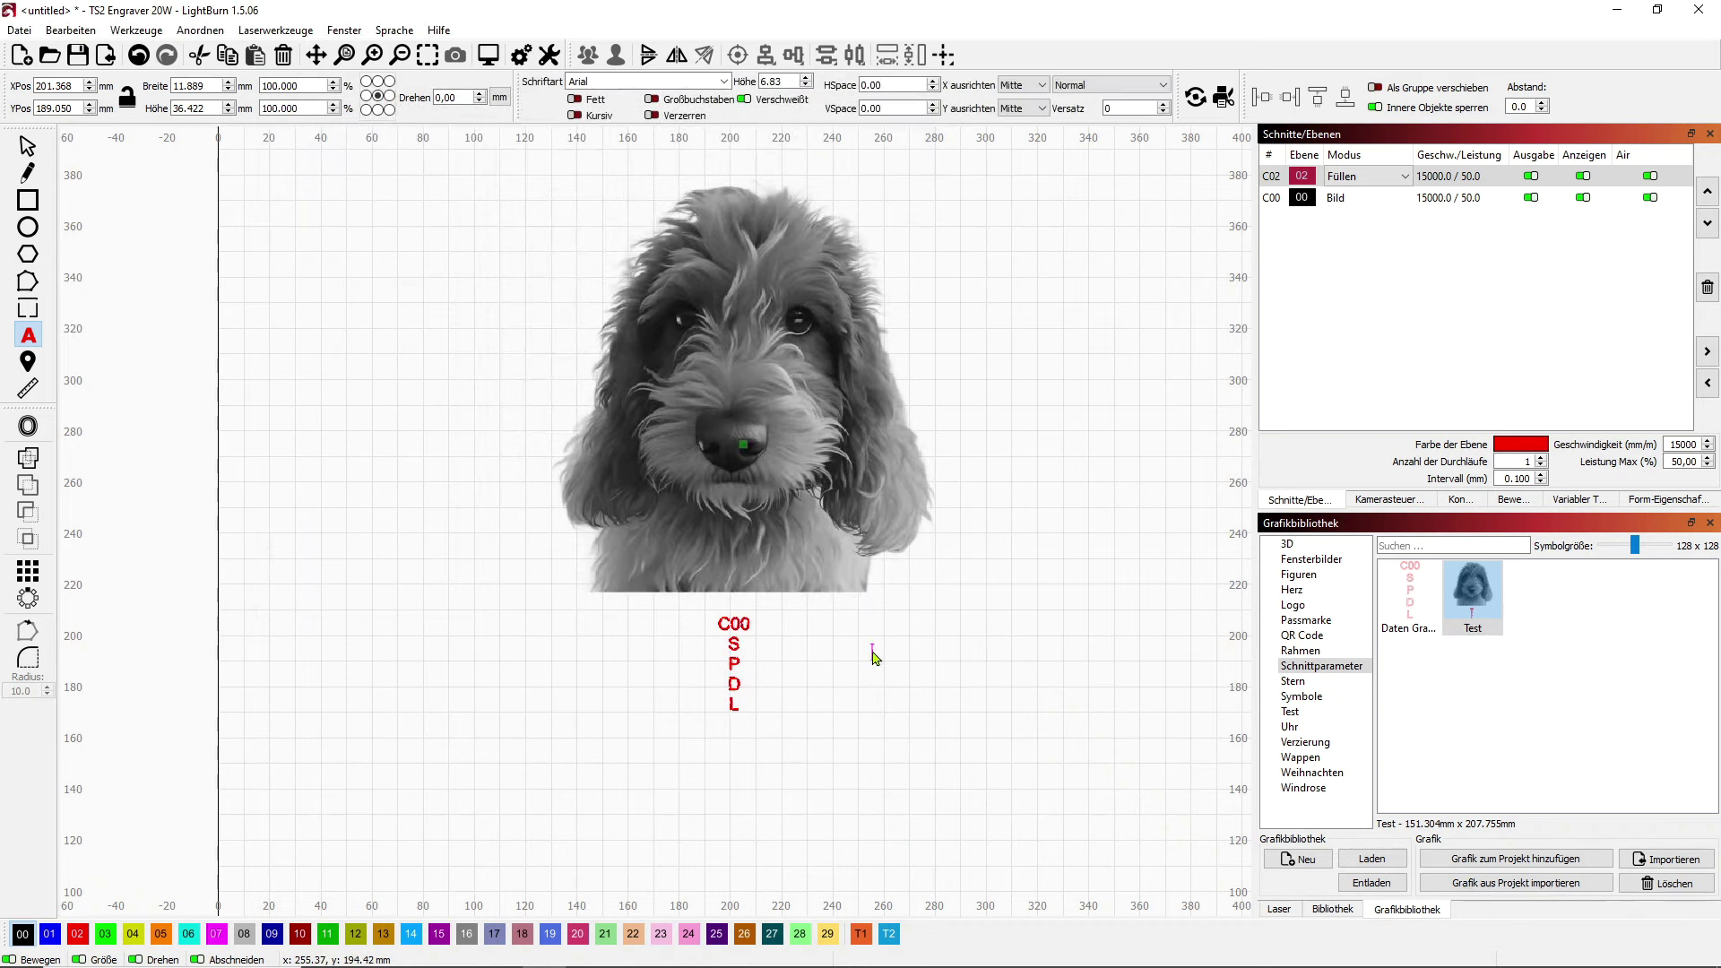
scroll(743, 627, "up", 2)
left_click(749, 619)
key("BackSpace")
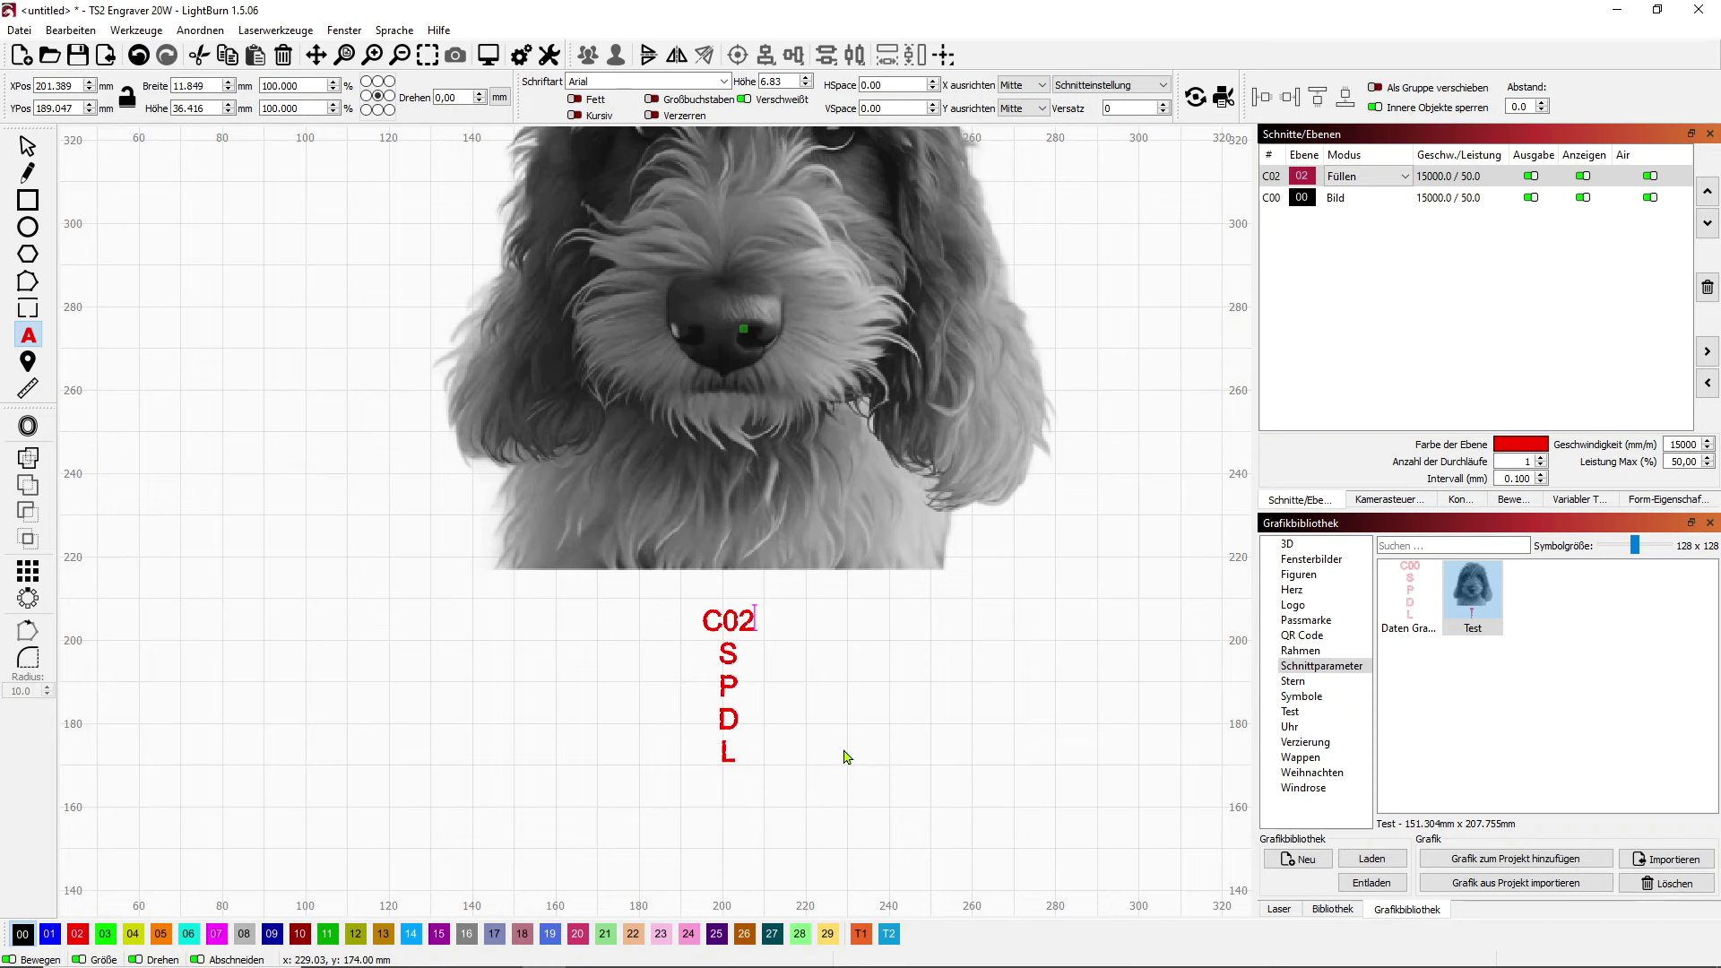
left_click(1150, 371)
left_click(27, 145)
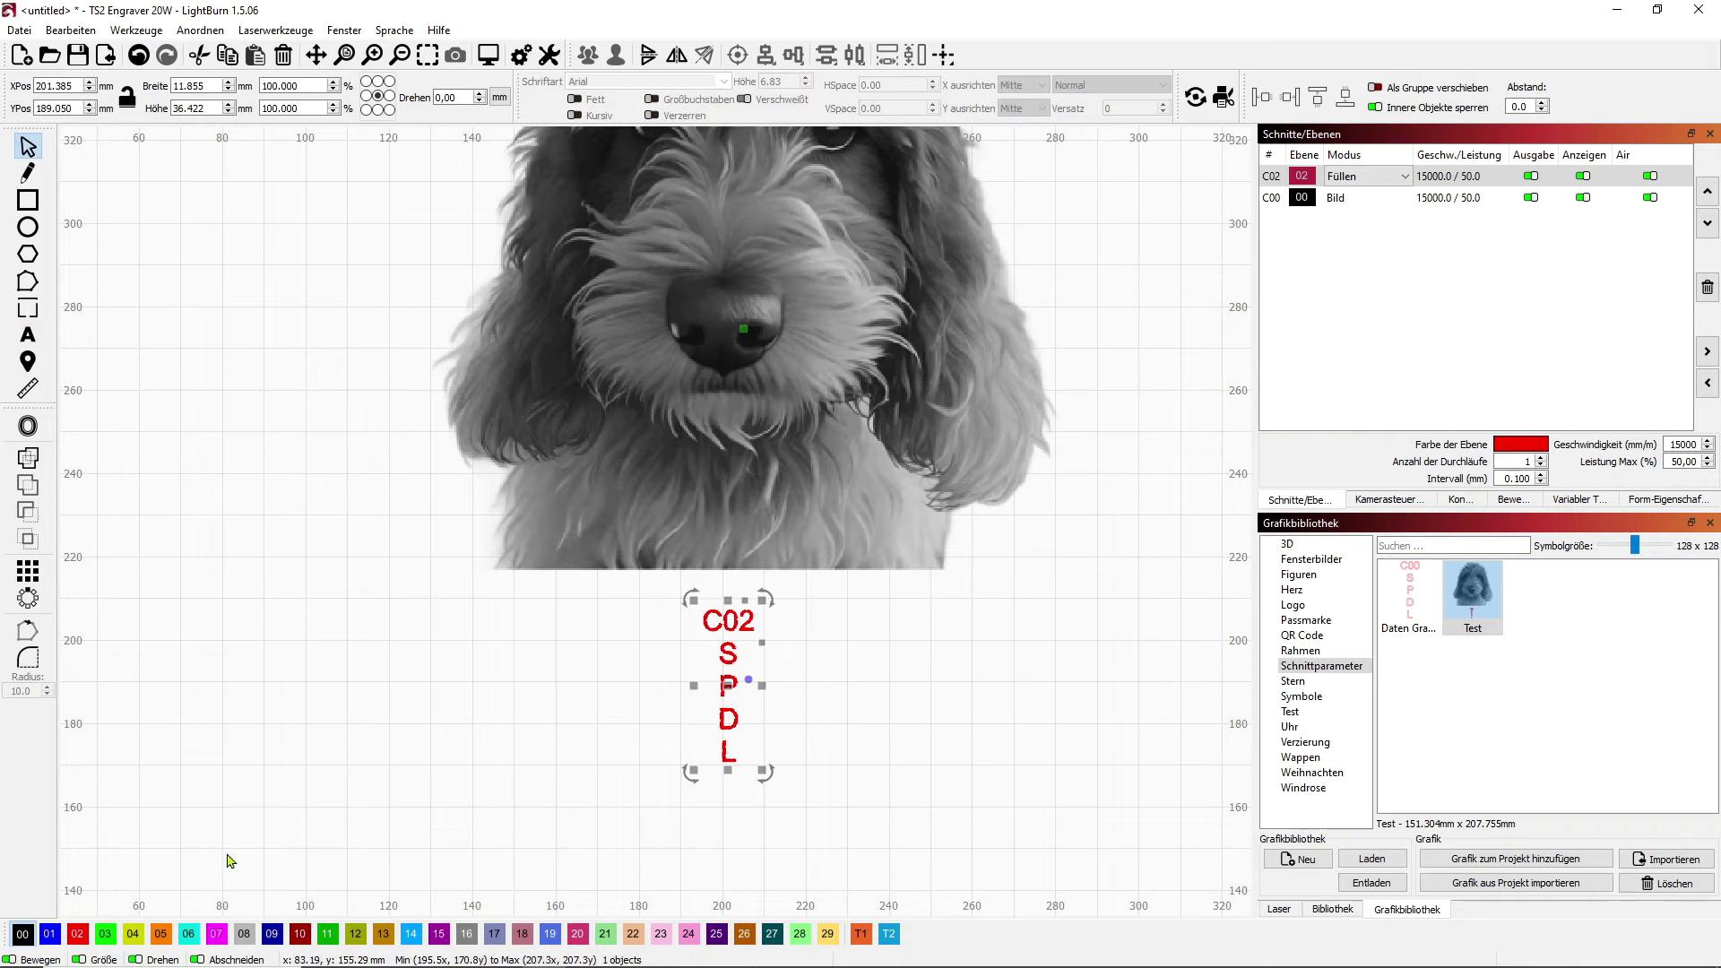
- Preview the job to check the parameters generated from the C02 reference, and review the cut settings of image layer C00
scroll(589, 684, "down", 1)
scroll(584, 680, "down", 1)
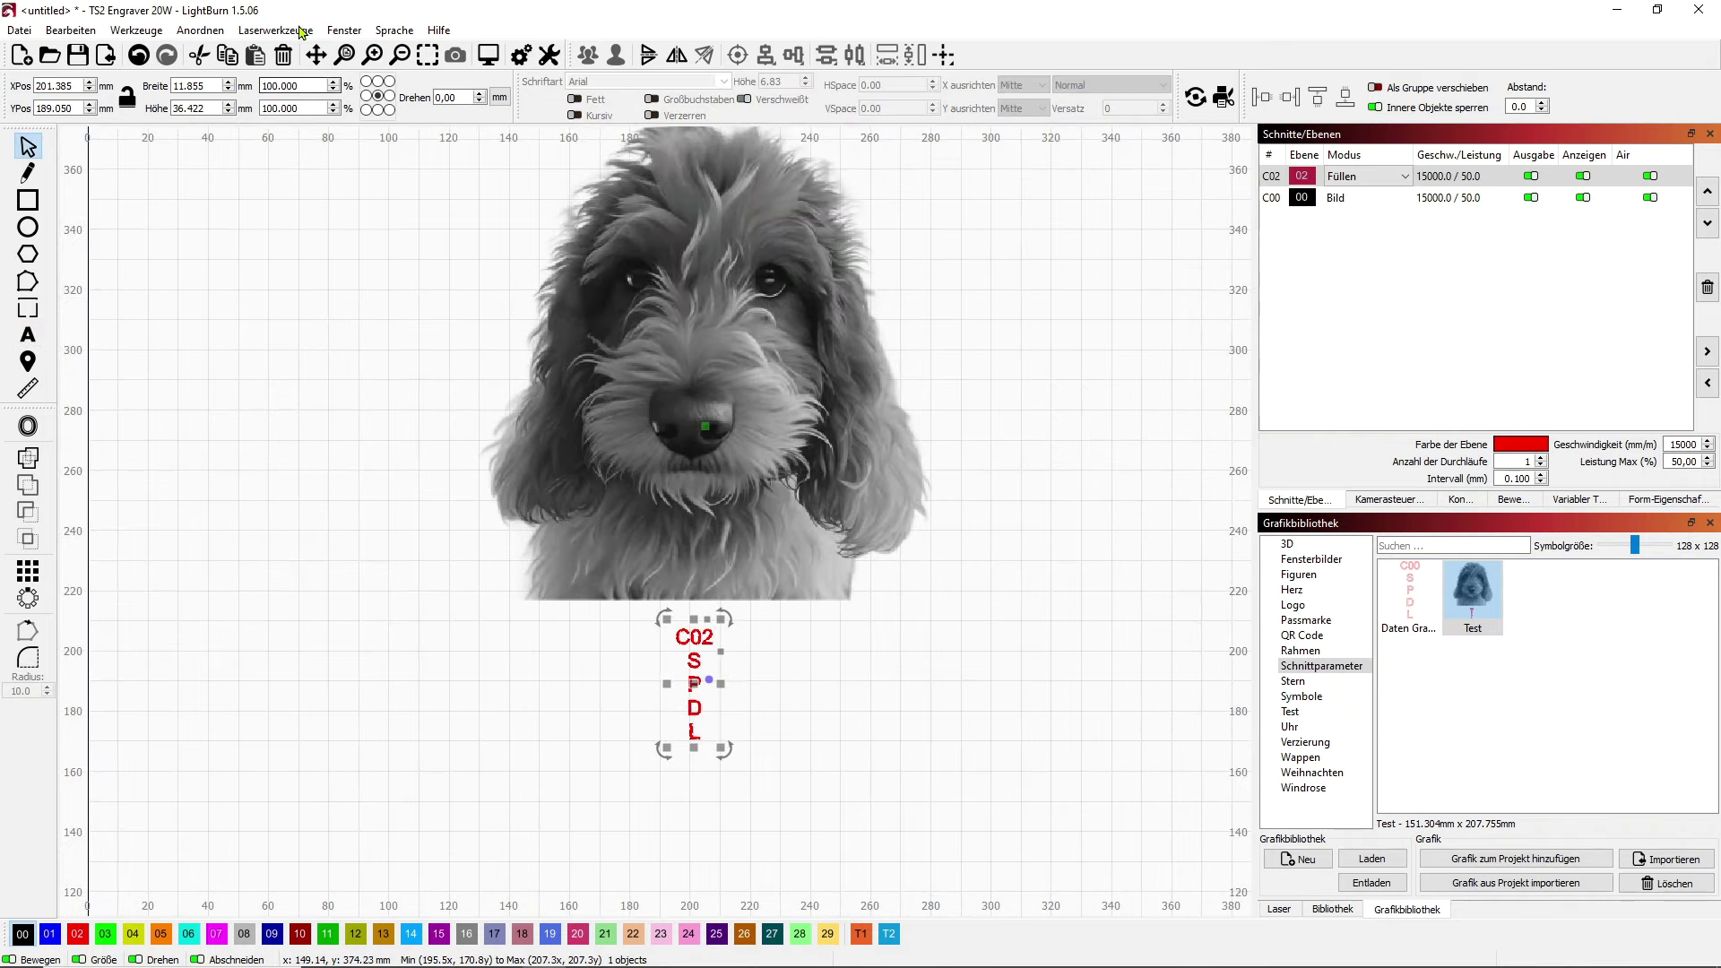
left_click(489, 55)
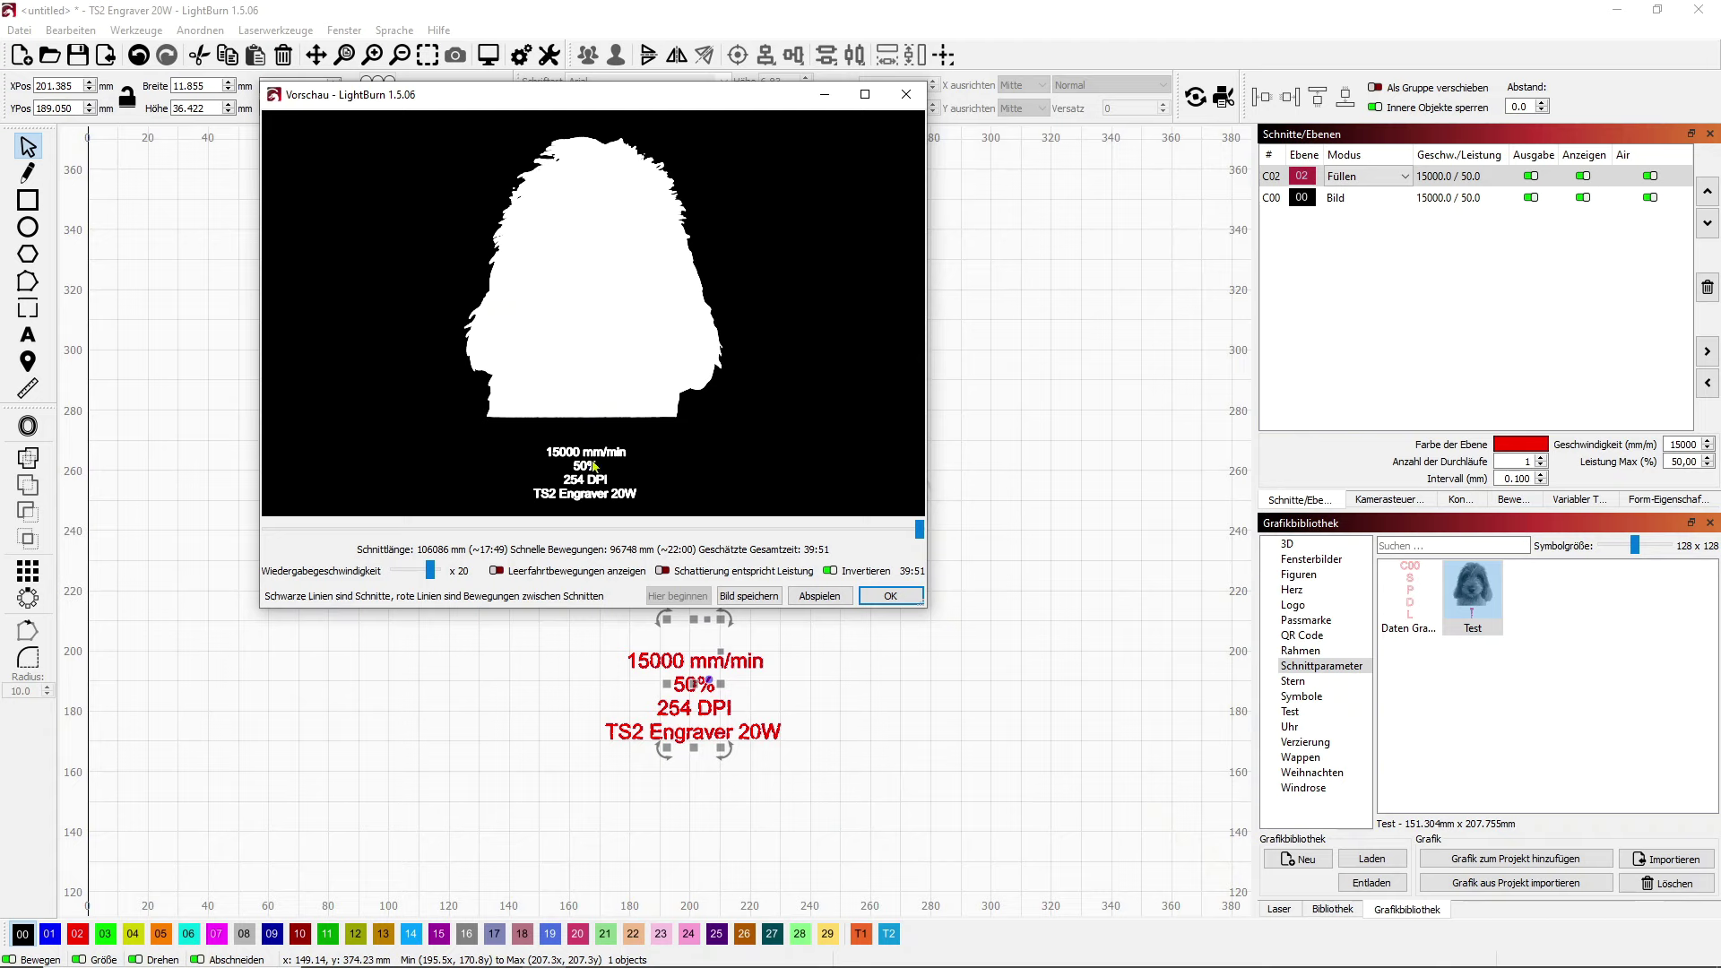
left_click(891, 596)
double_click(1335, 199)
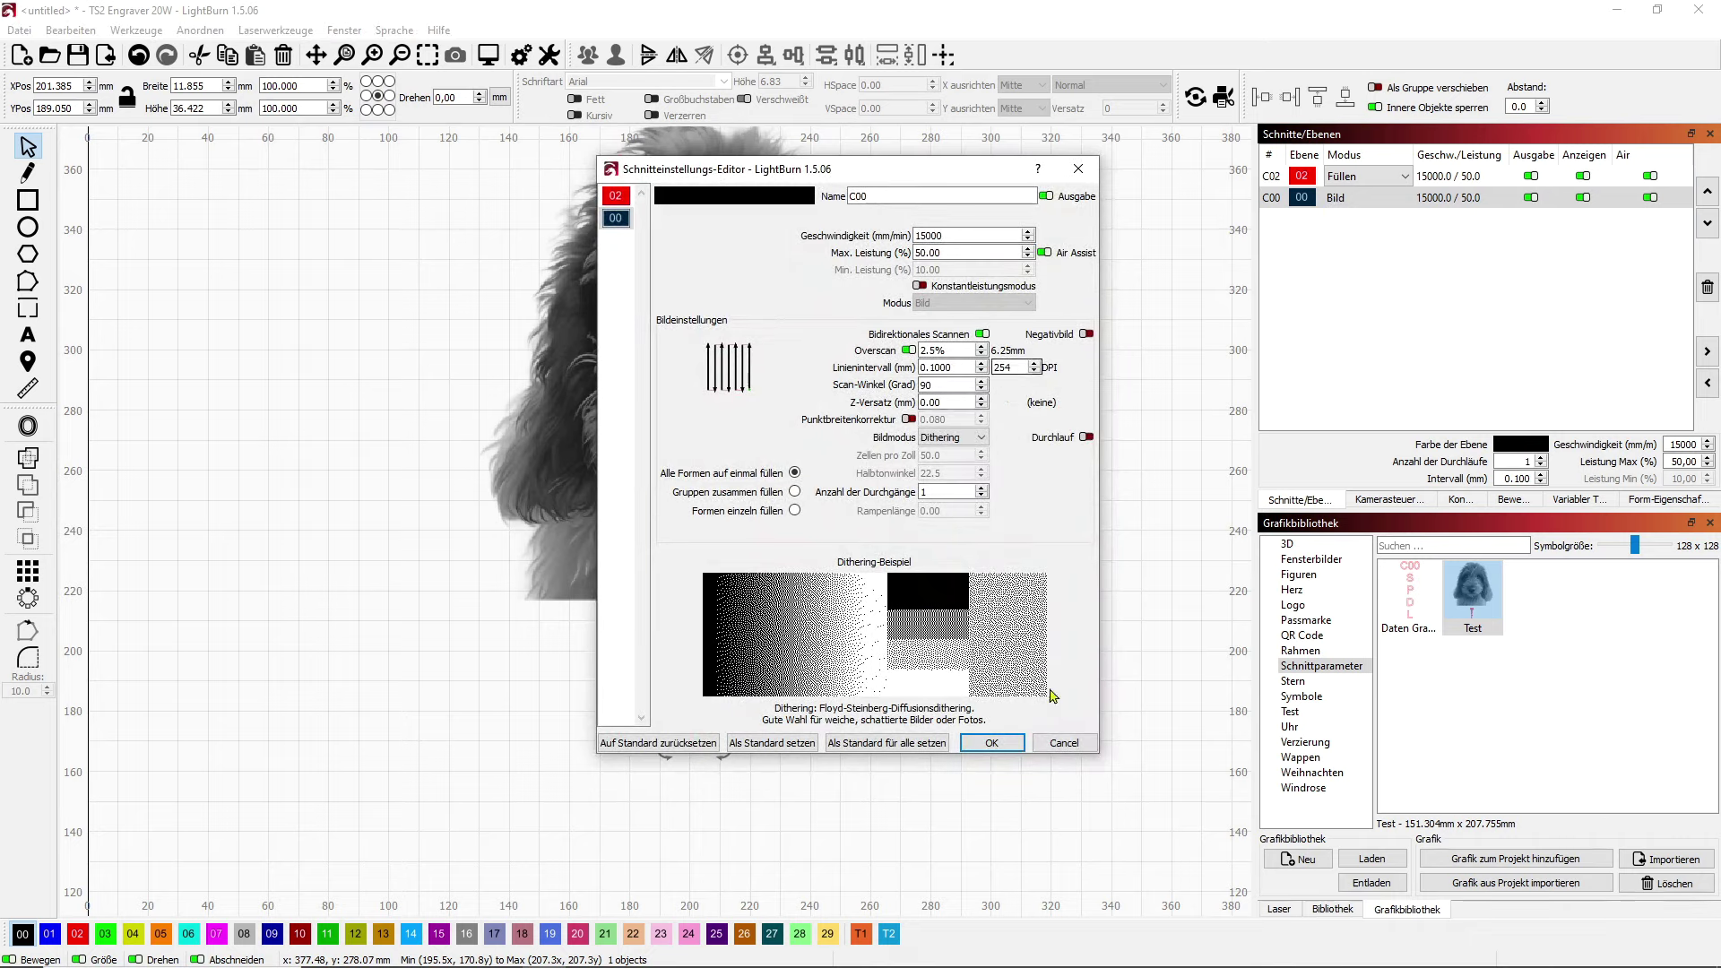
left_click(991, 742)
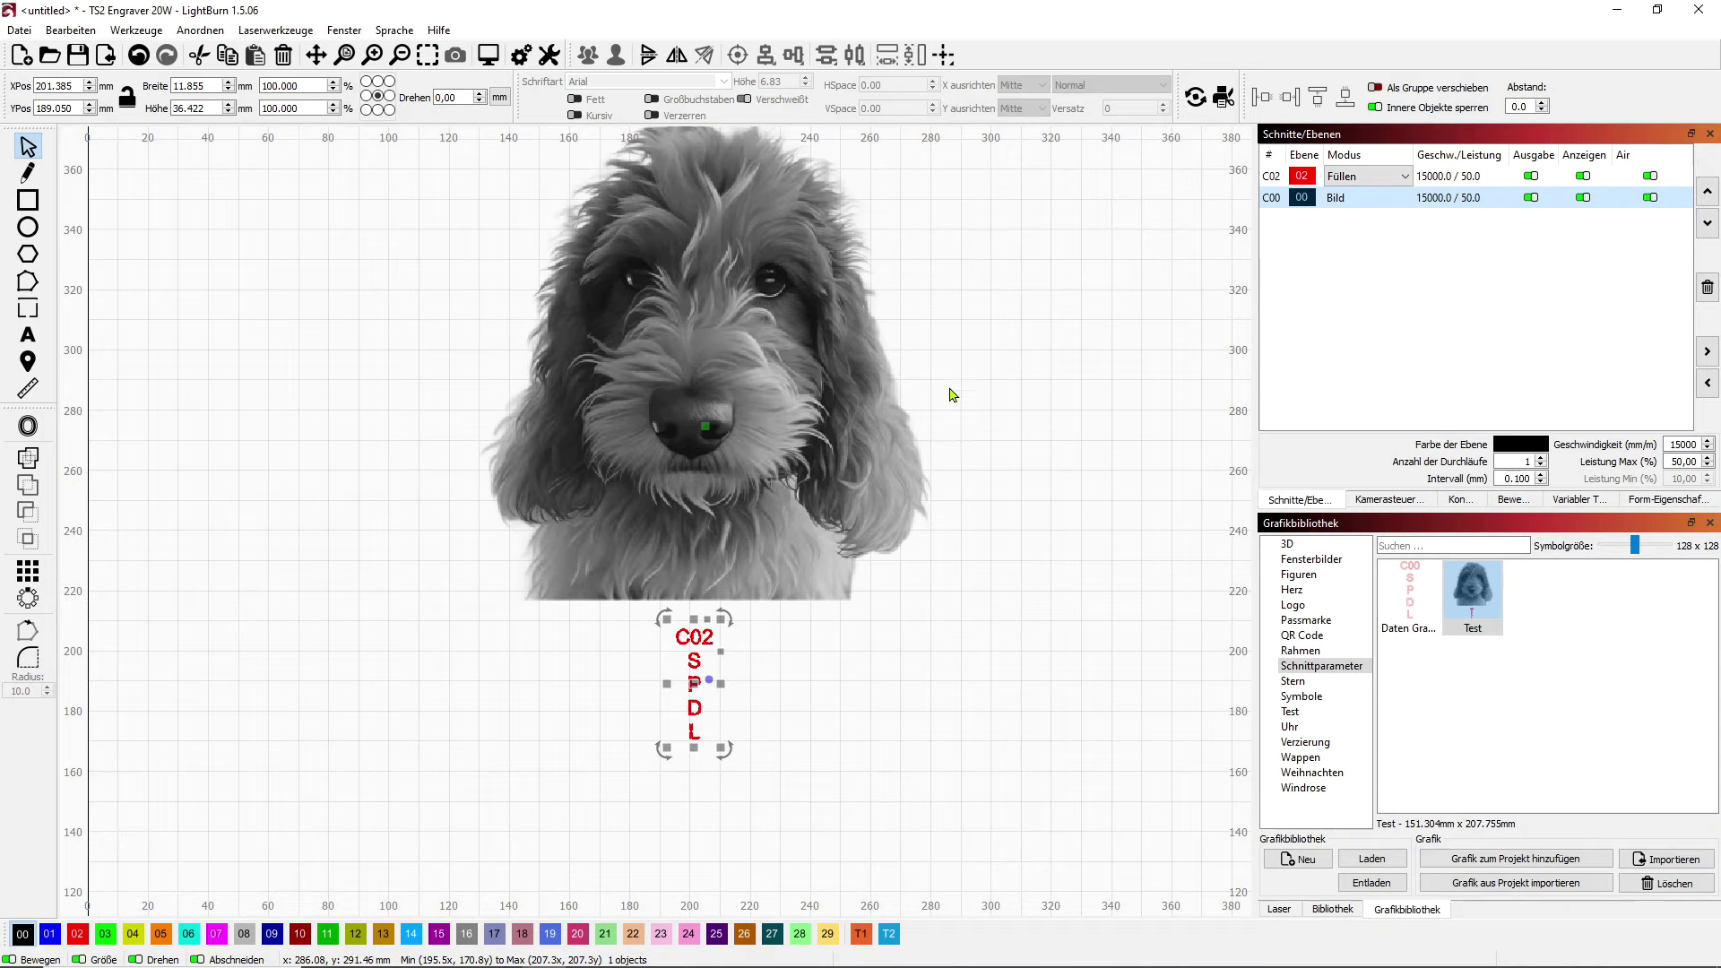
- Compare the speed, power, line interval and DPI settings of image layer C00 with those of fill layer C02
scroll(950, 395, "down", 2)
left_click(1296, 201)
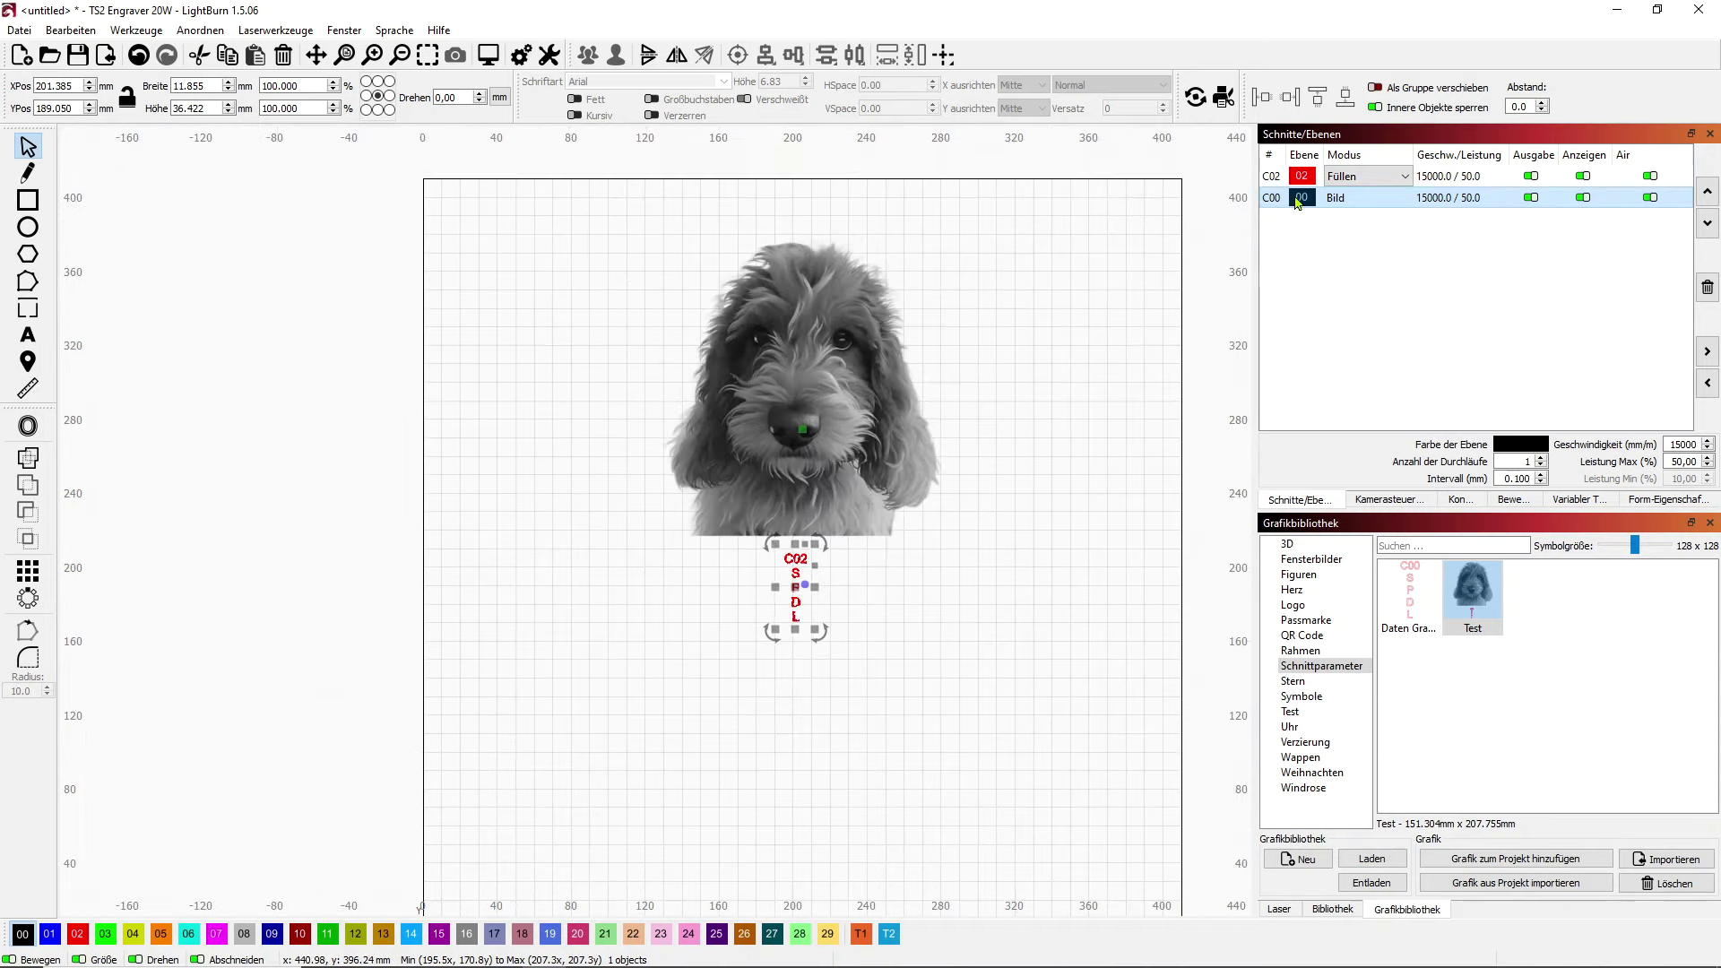
double_click(1296, 201)
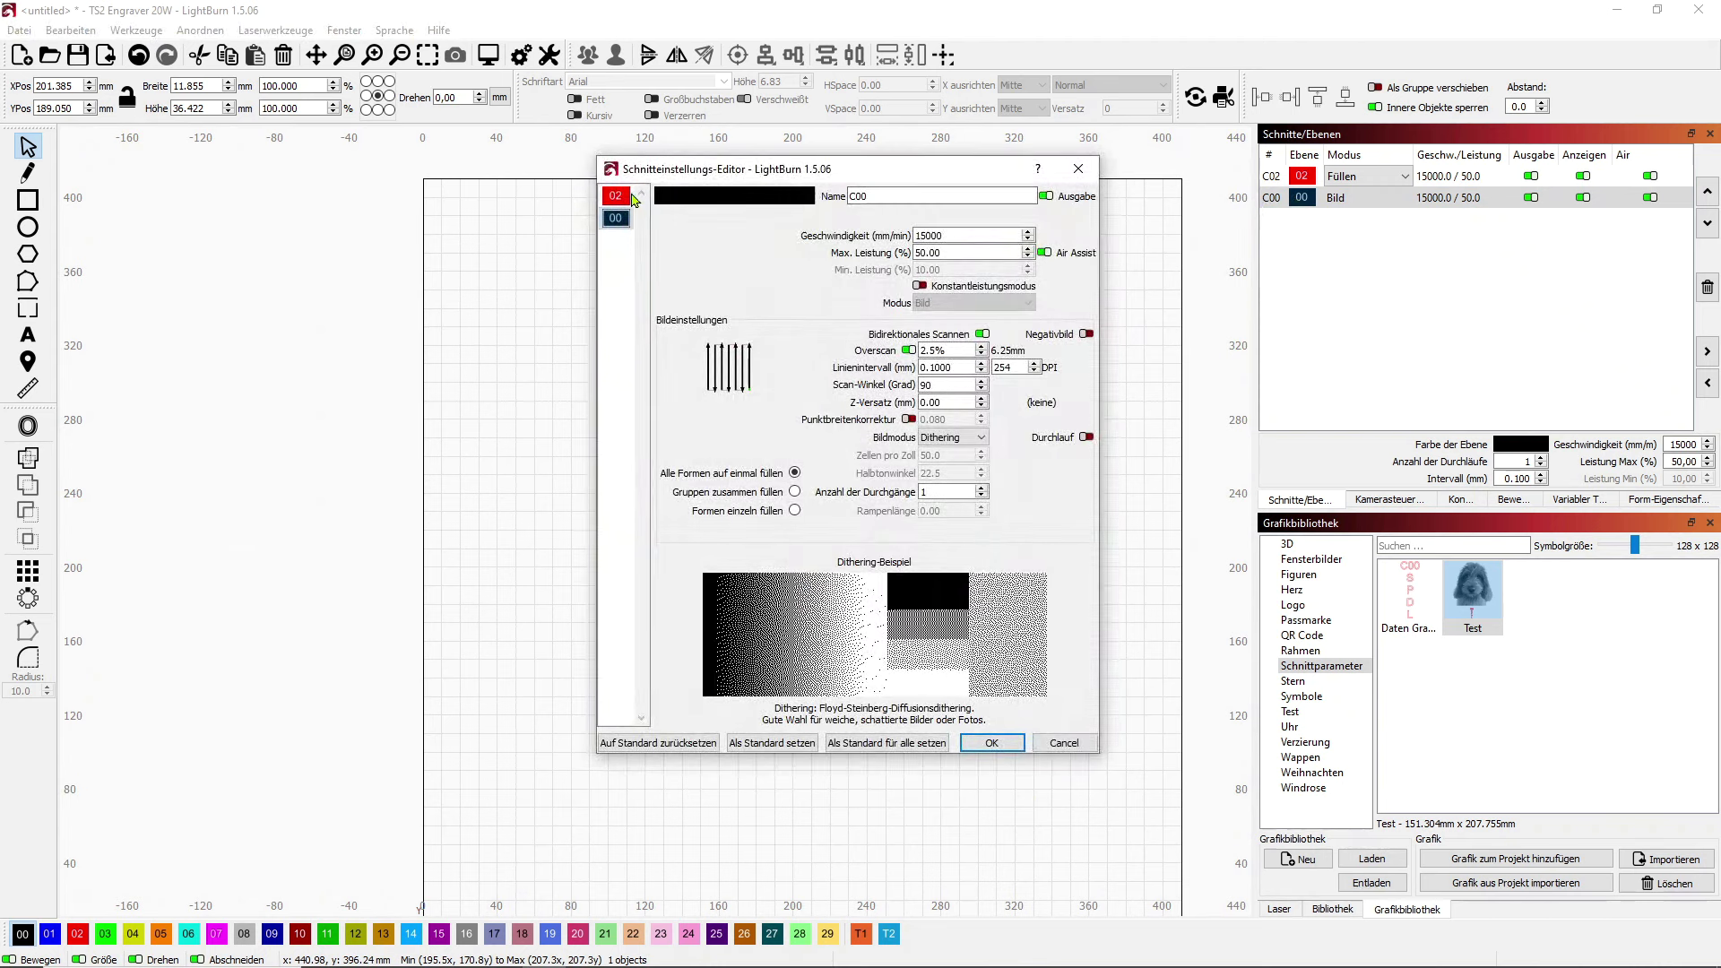
left_click(616, 198)
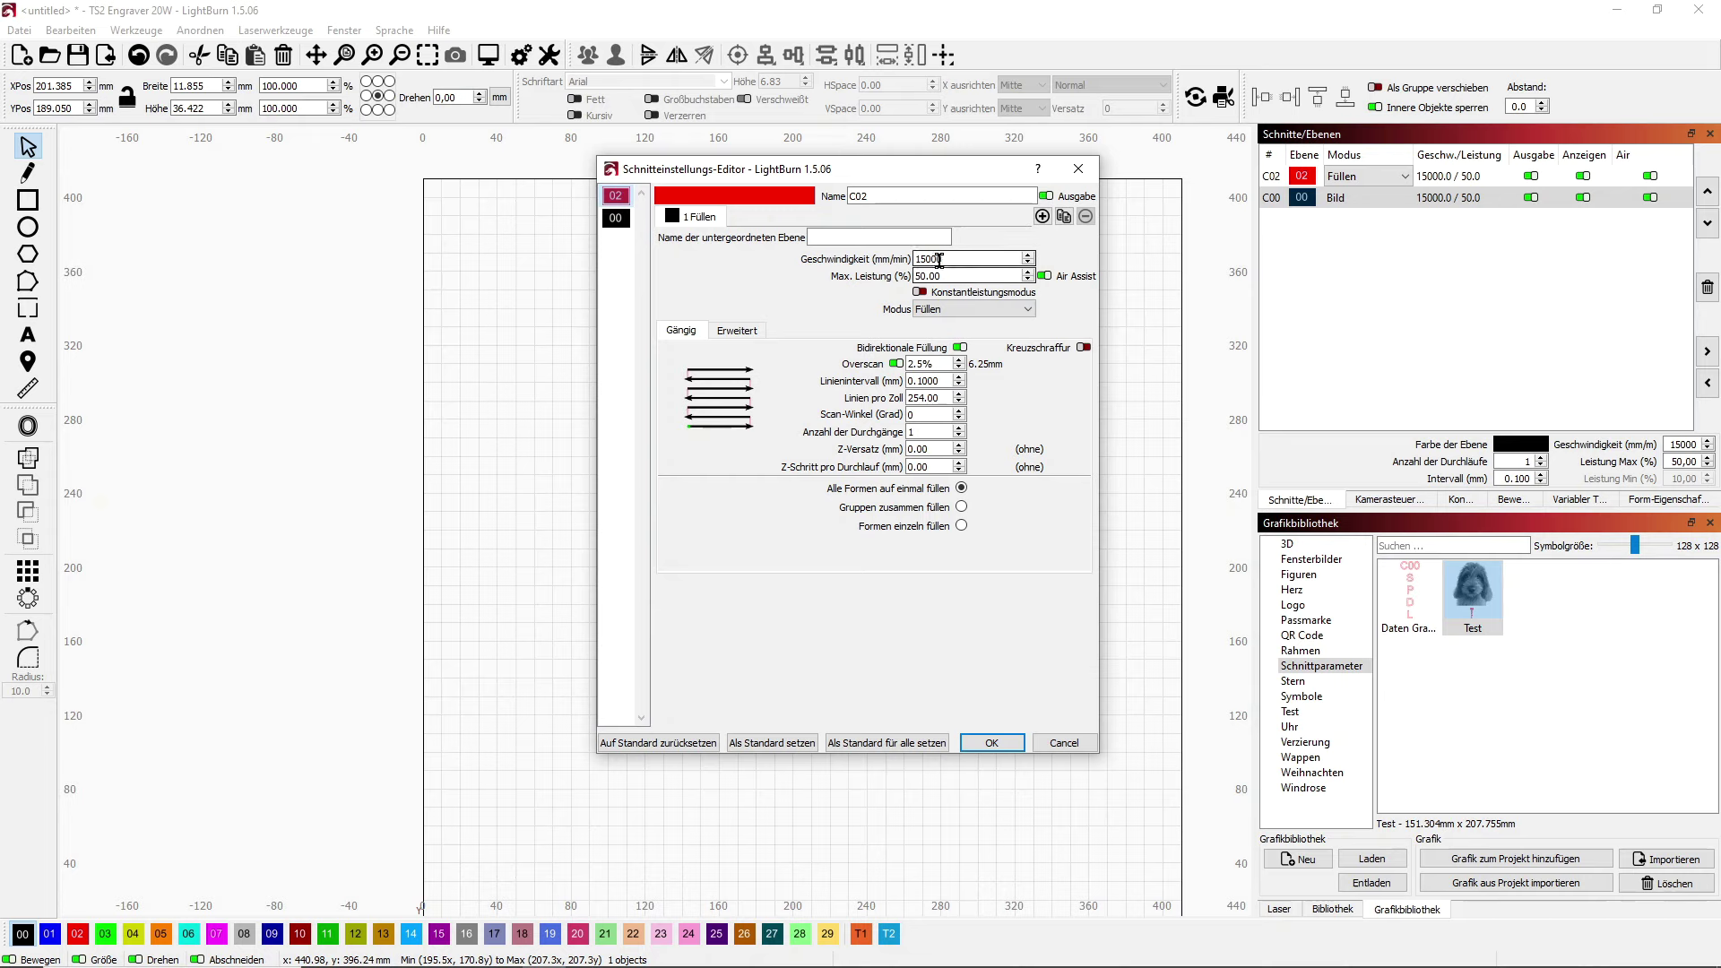
left_click(625, 224)
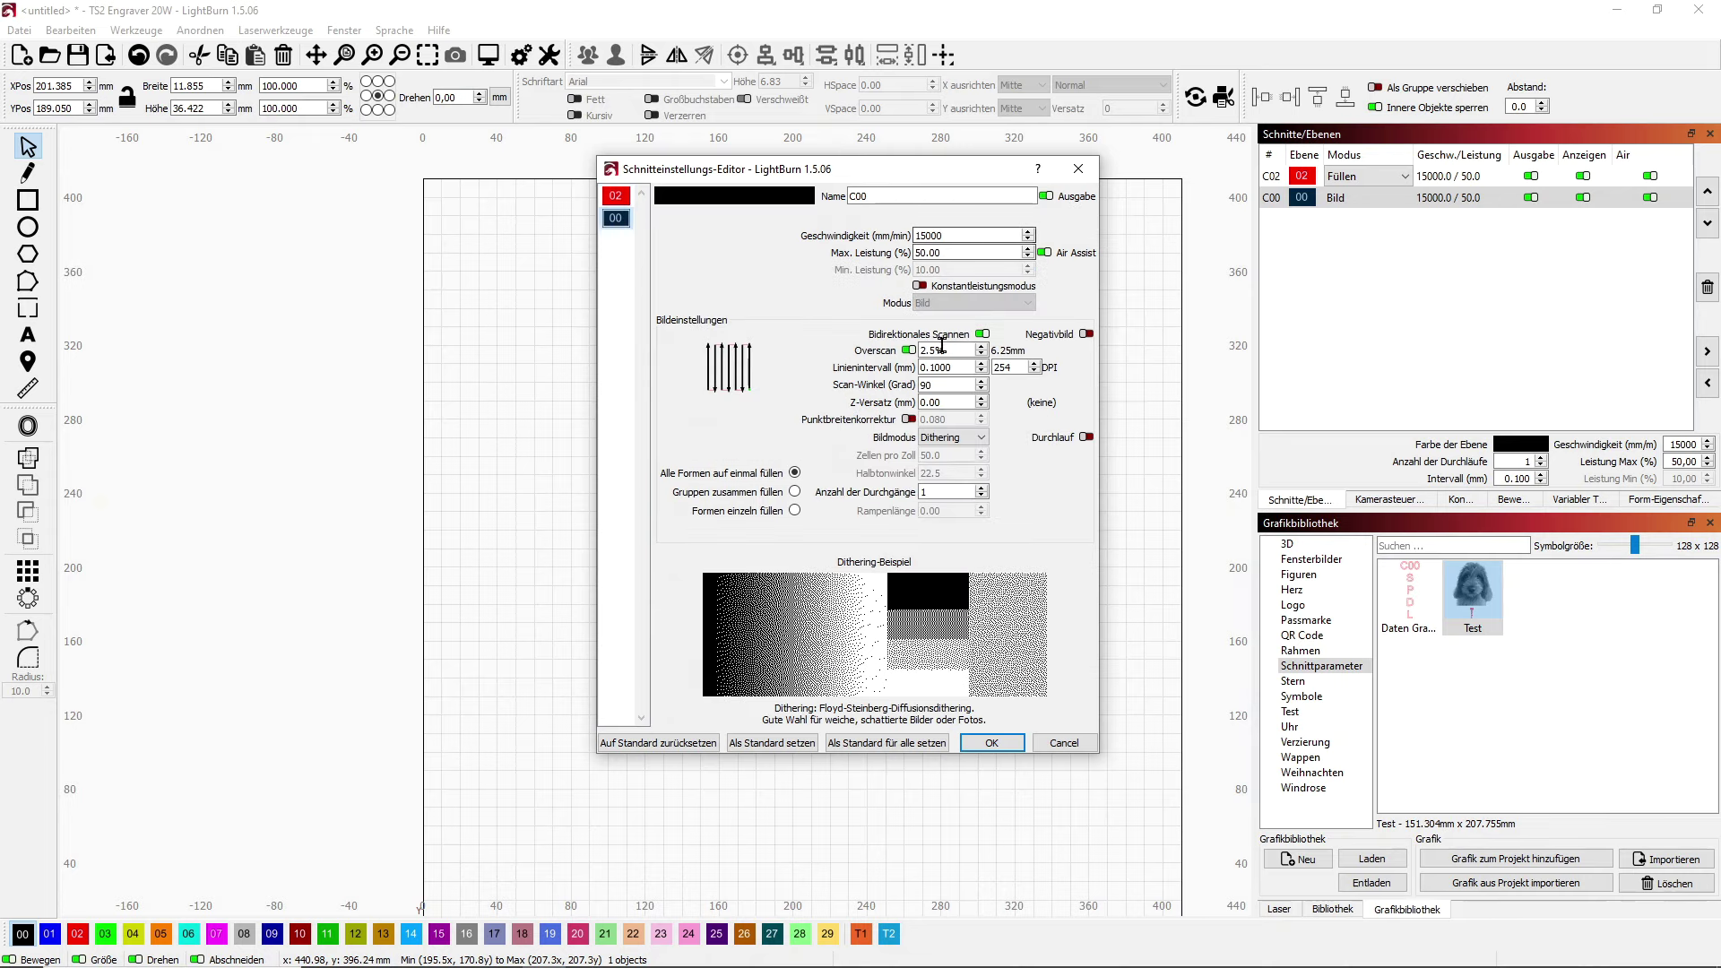
left_click(616, 197)
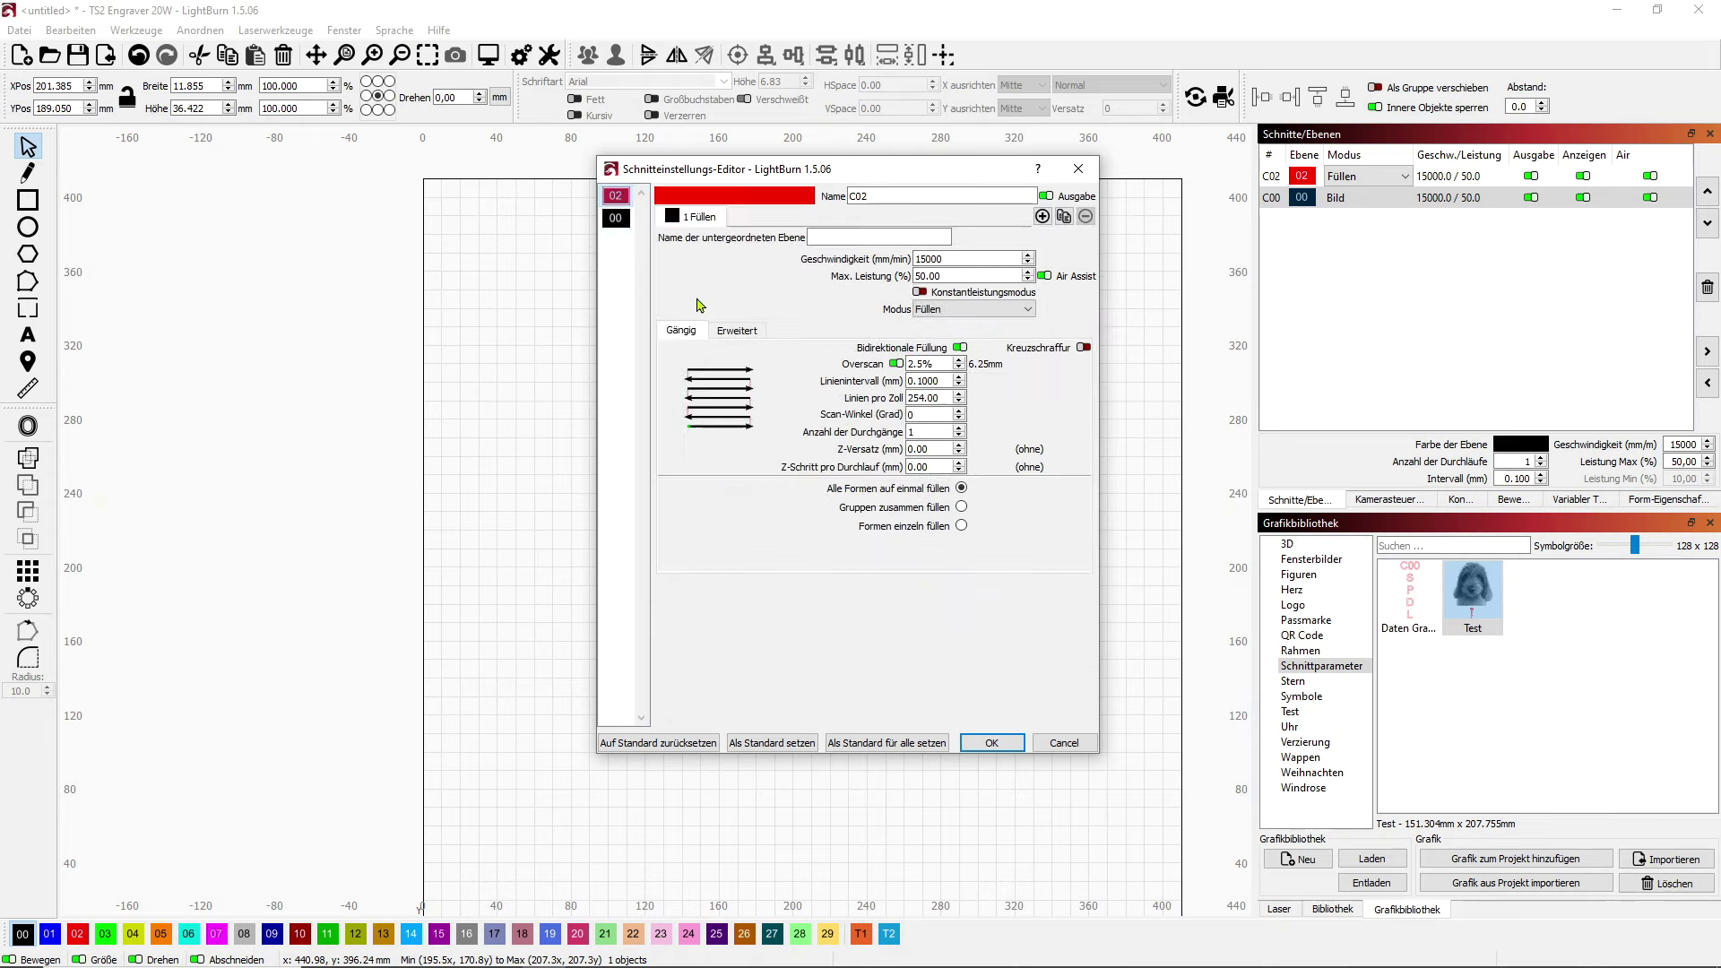
left_click(991, 743)
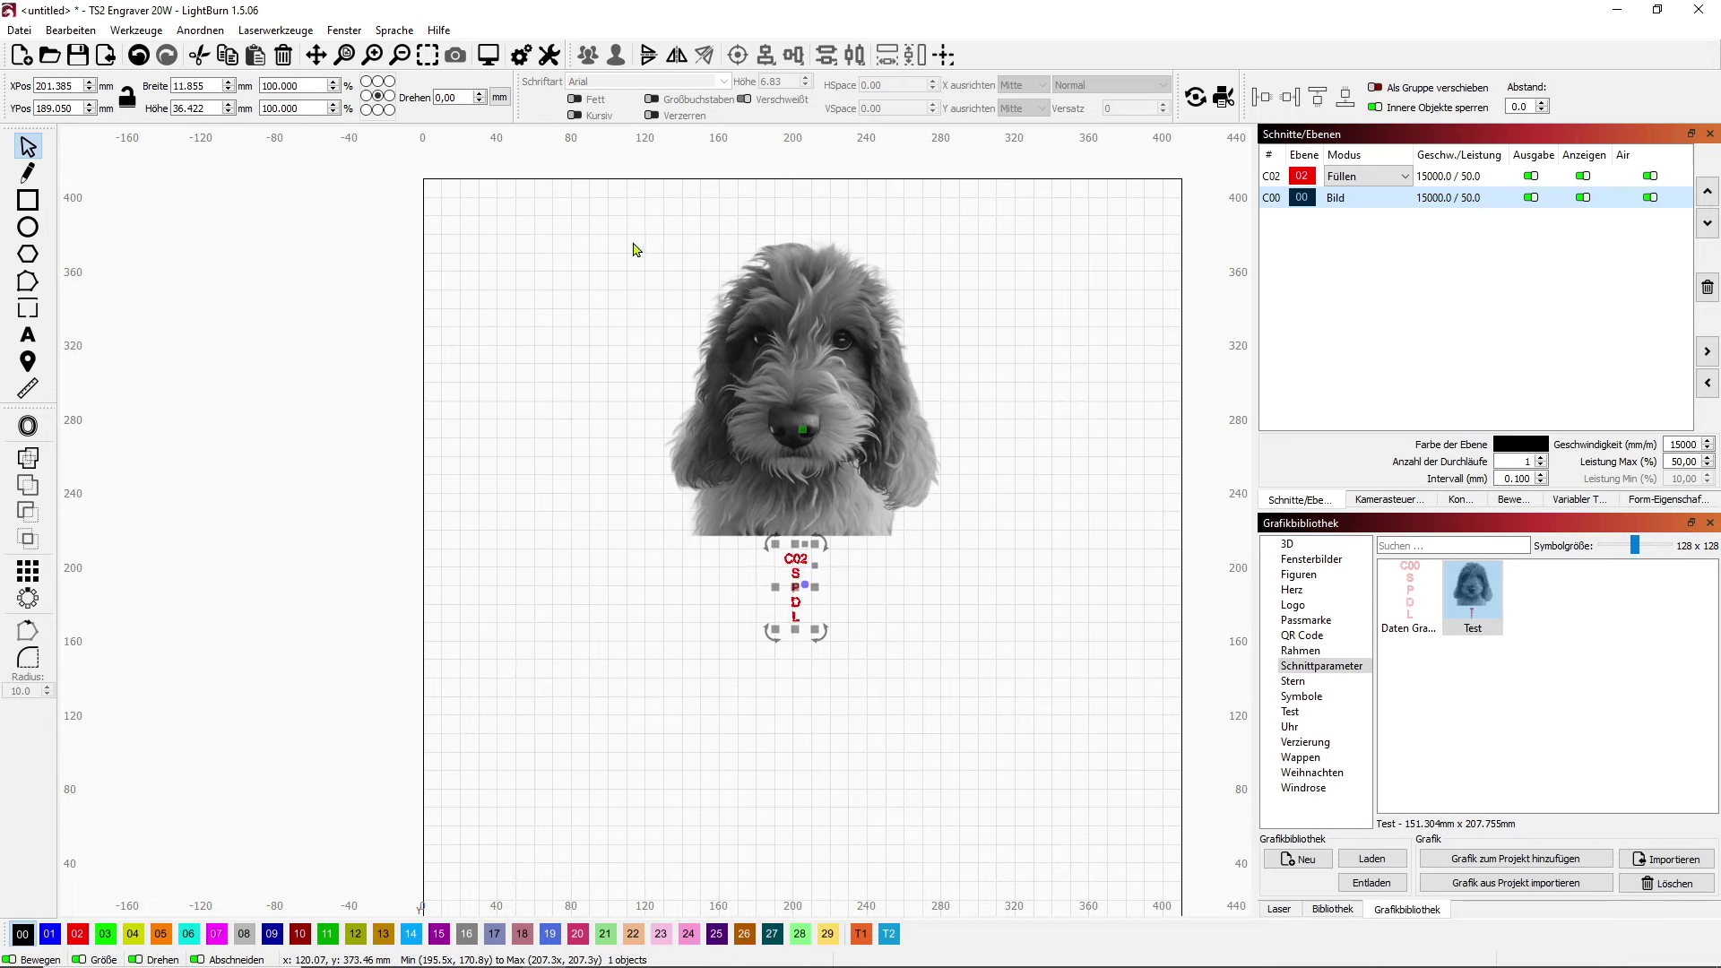
- Preview the job again to check the speed, power, DPI and laser name generated below the dog image
left_click(488, 55)
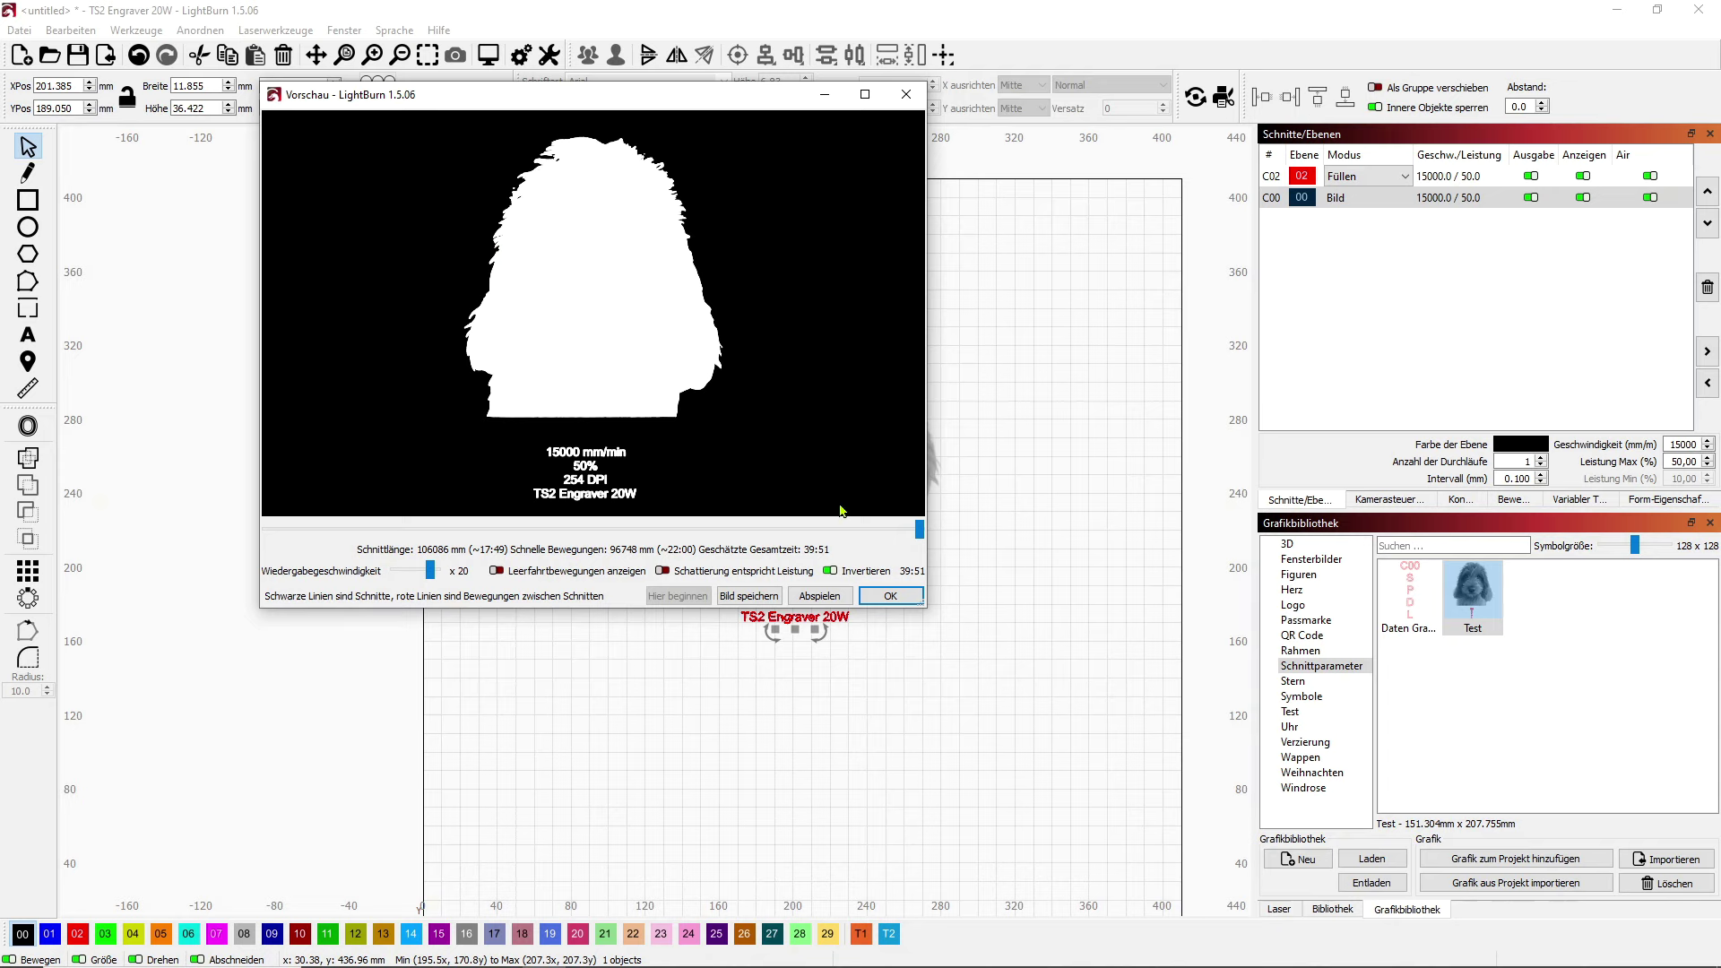
left_click(891, 597)
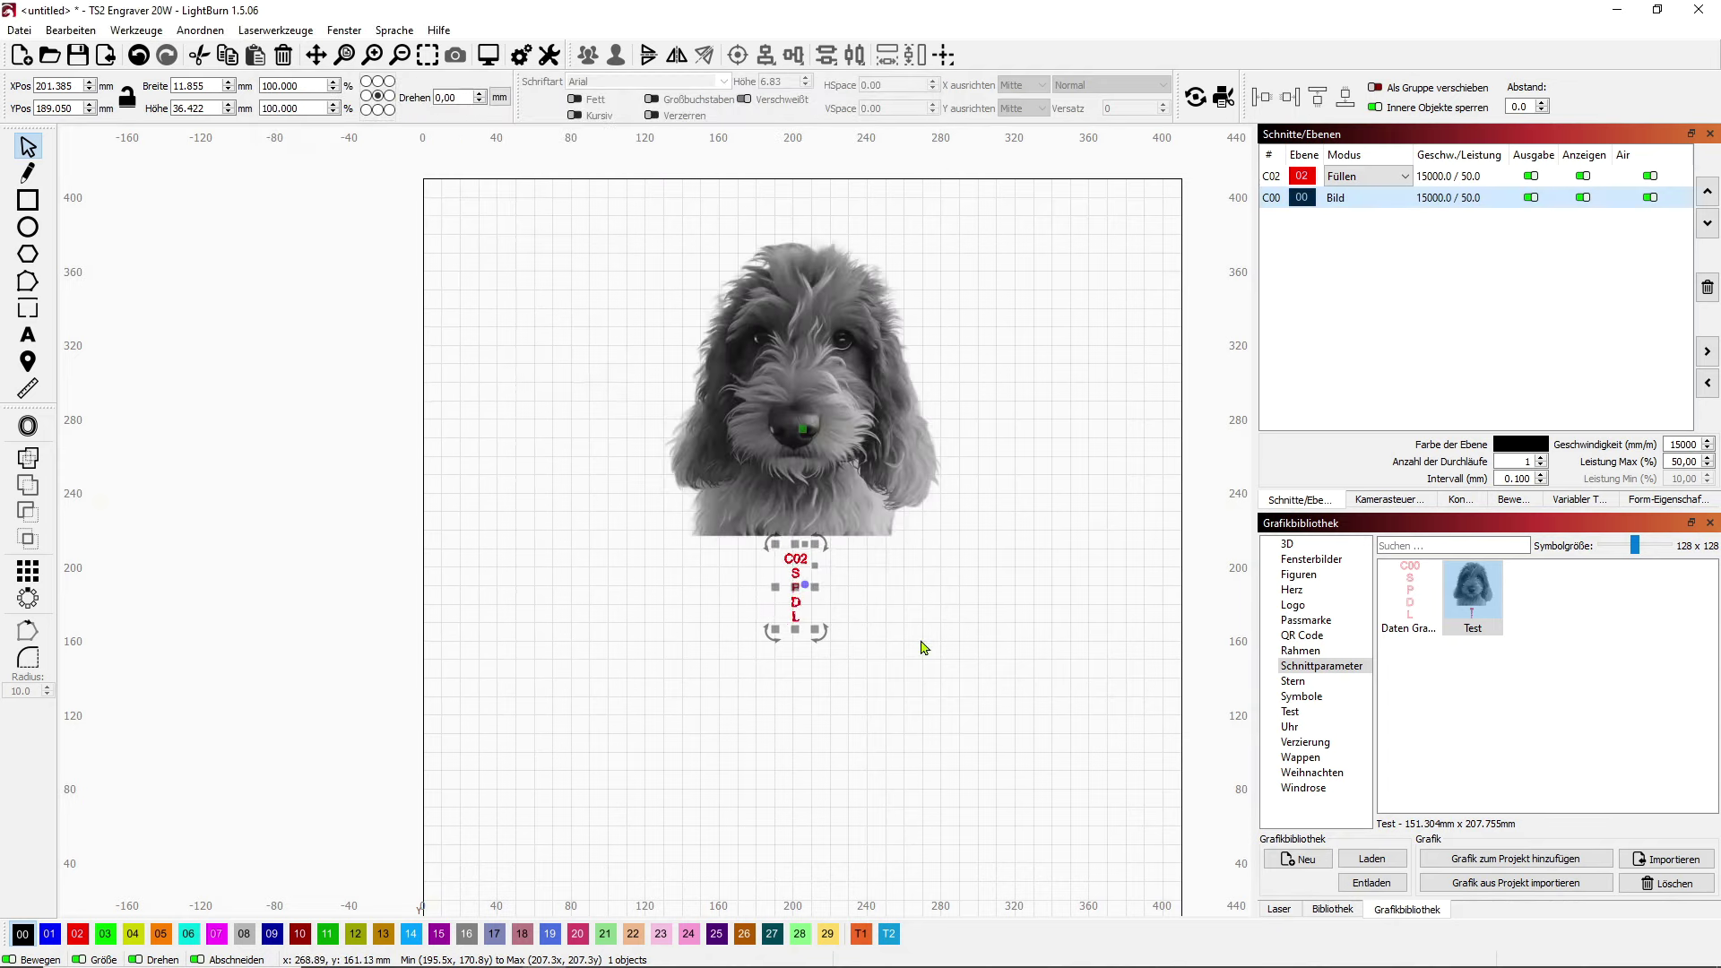